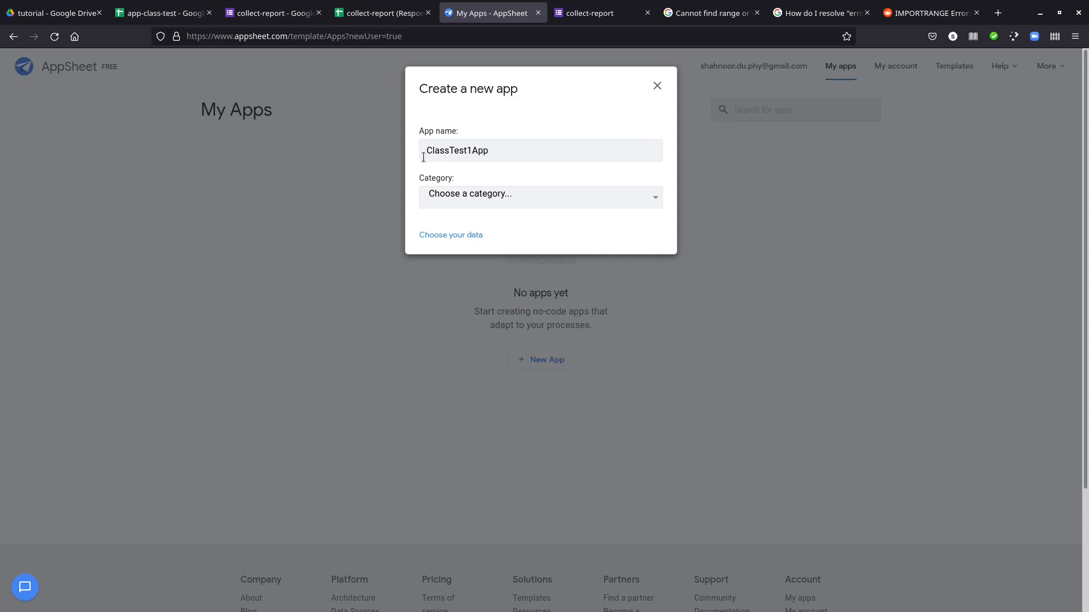
# Set the new app's category to Education & Training and proceed to choosing its data
pyautogui.click(477, 197)
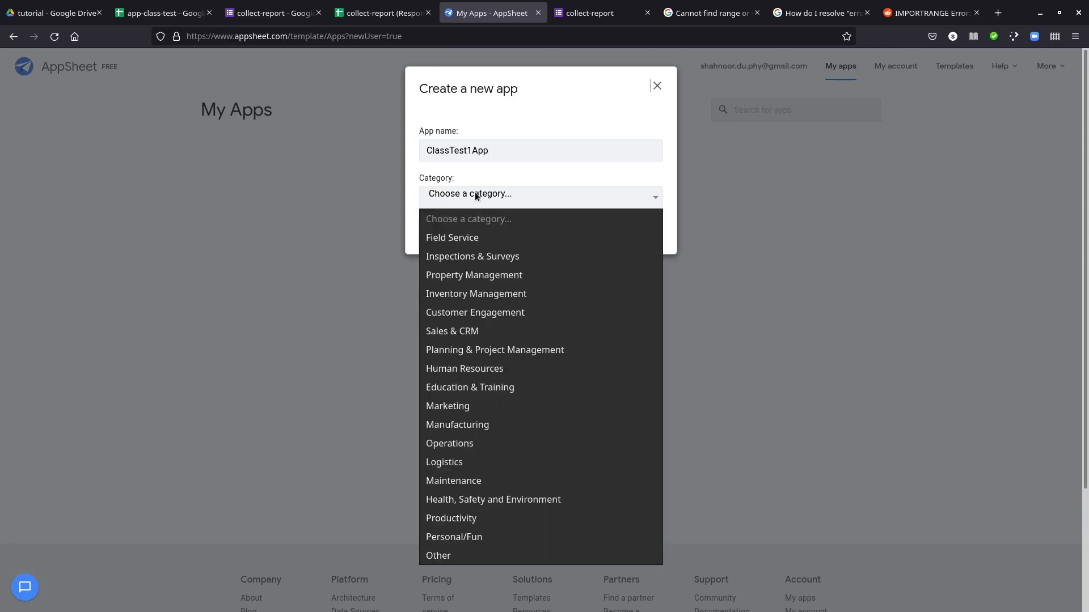
pyautogui.click(492, 388)
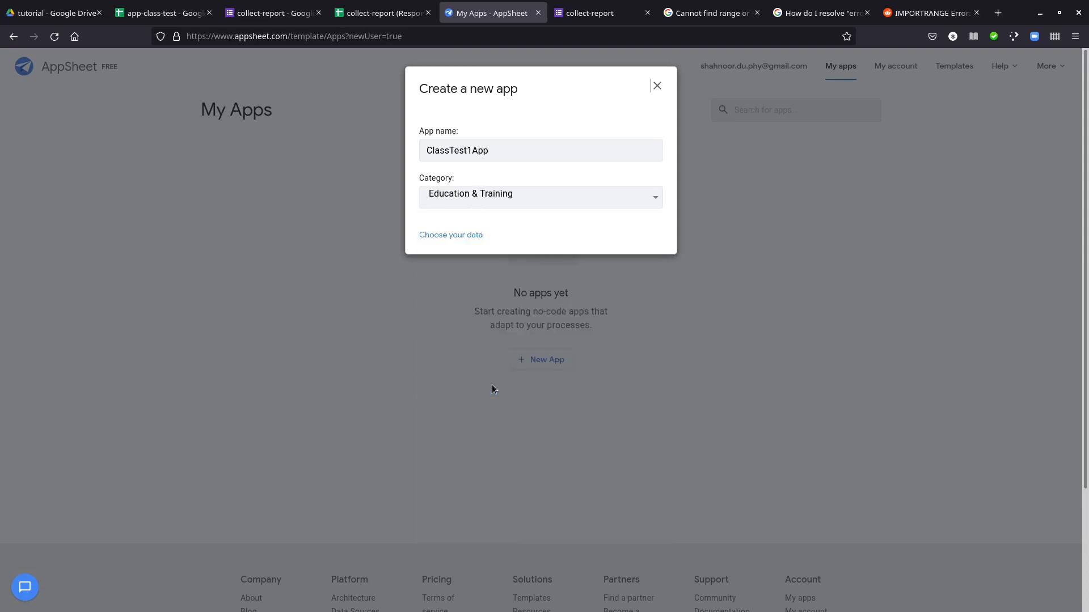
pyautogui.click(464, 236)
# Find the app-class-test spreadsheet in the Drive file picker by its copied title and select it as the app's data source
pyautogui.click(177, 19)
pyautogui.click(91, 59)
pyautogui.hotkey('ctrl', 'c')
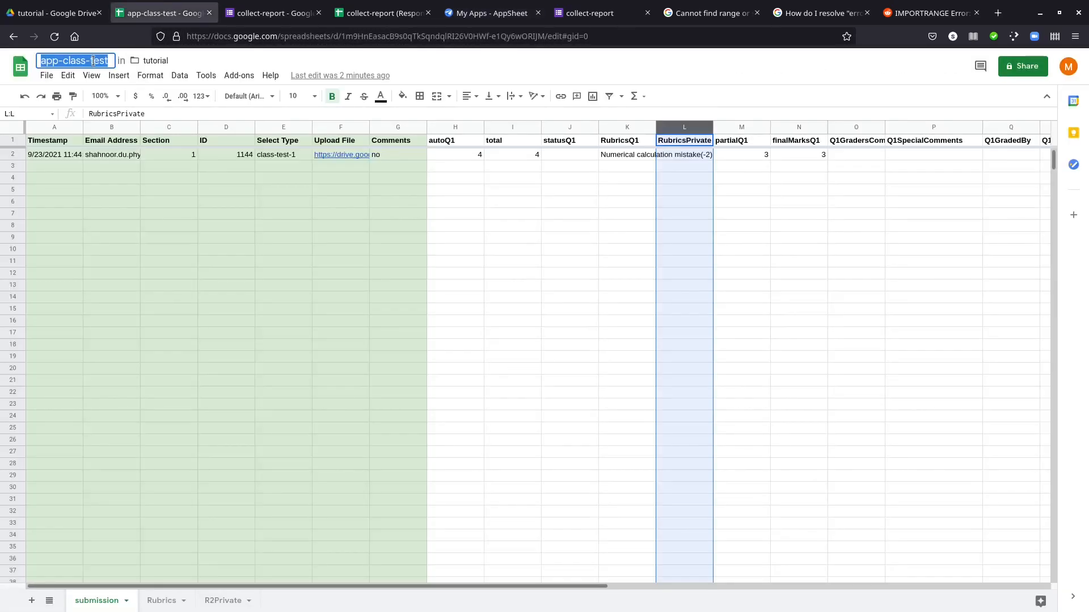
pyautogui.click(491, 12)
pyautogui.click(378, 219)
pyautogui.hotkey('ctrl', 'v')
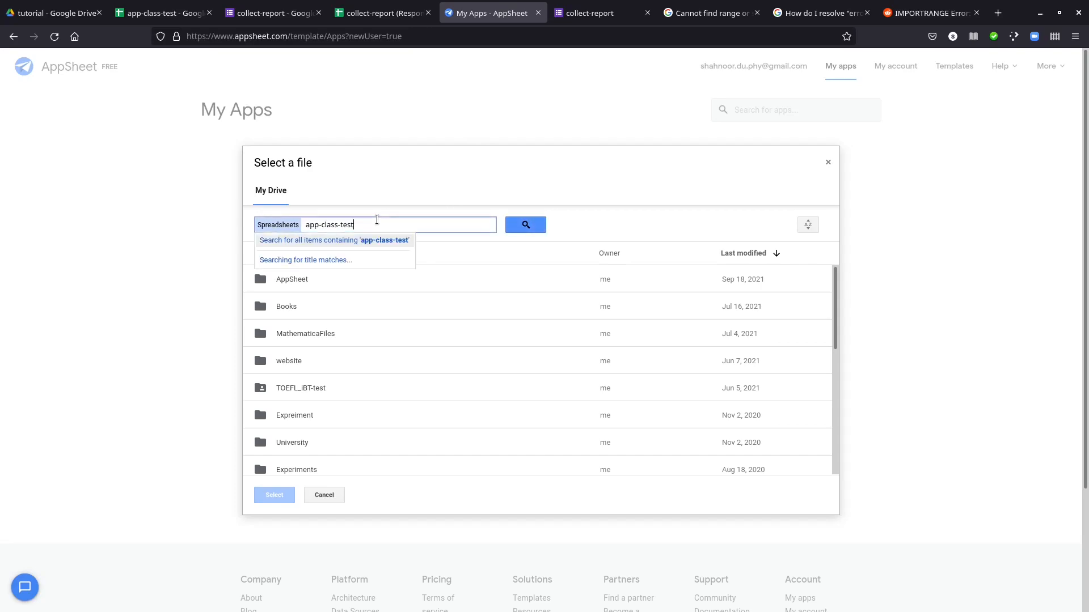
pyautogui.press('Return')
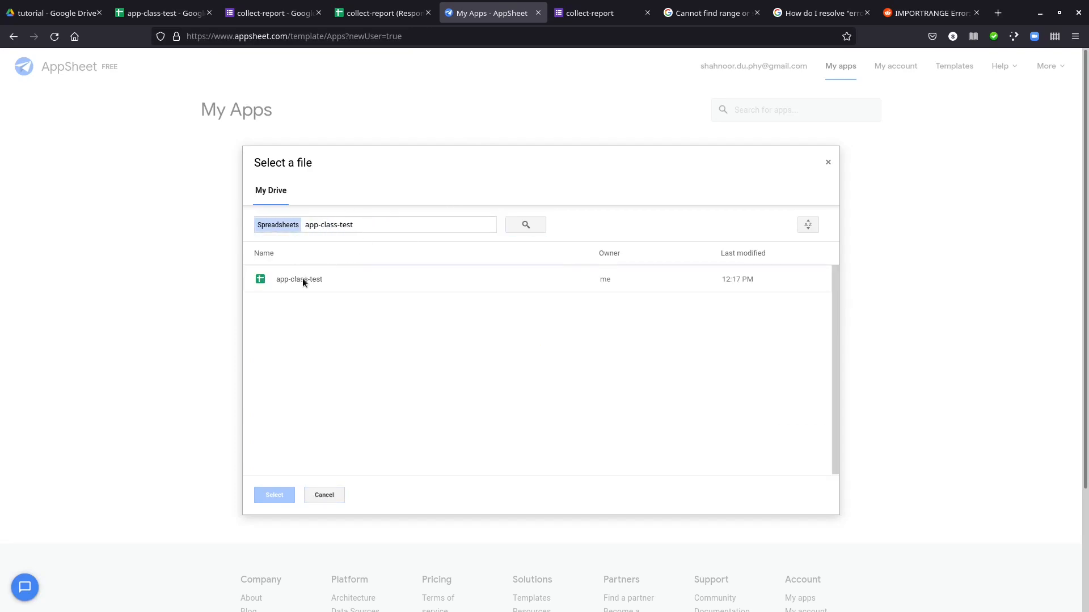
pyautogui.click(303, 280)
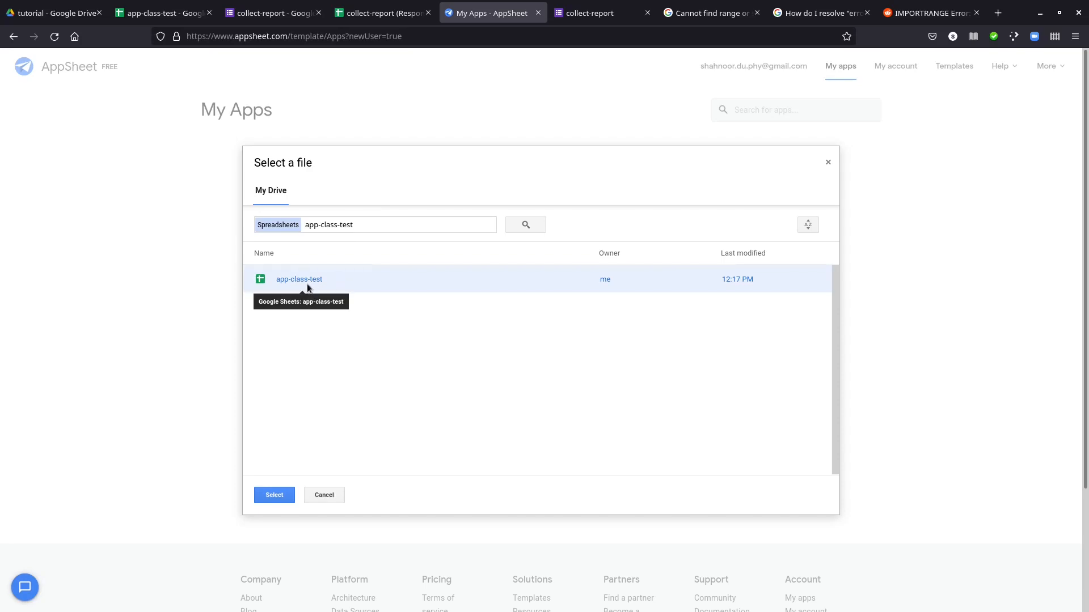
pyautogui.click(282, 491)
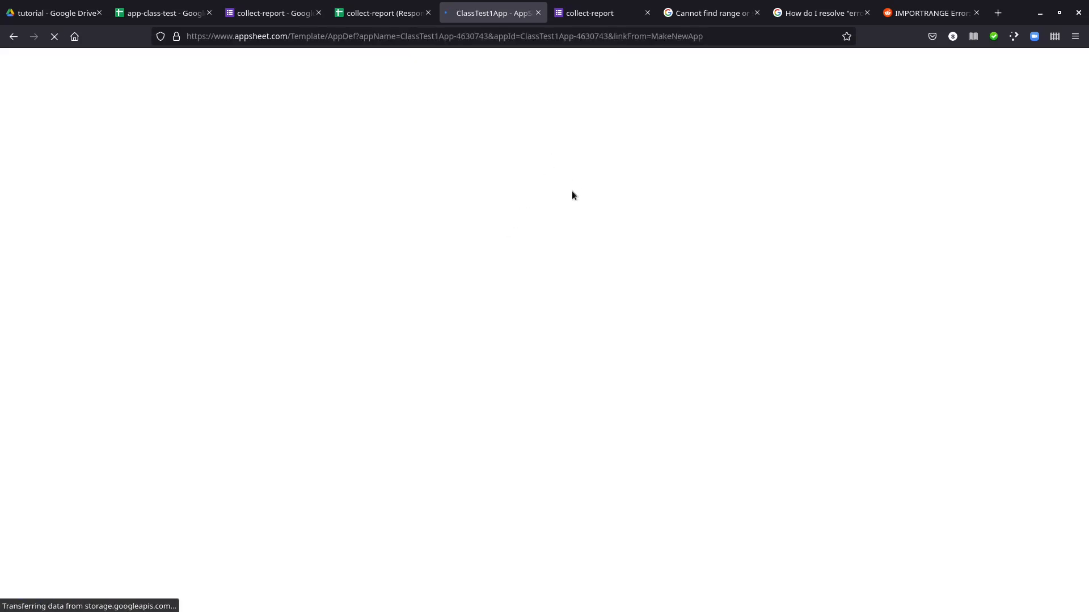
# Close the three browser tabs about the "Cannot find range" and IMPORTRANGE errors
pyautogui.click(757, 12)
pyautogui.click(757, 13)
pyautogui.click(757, 12)
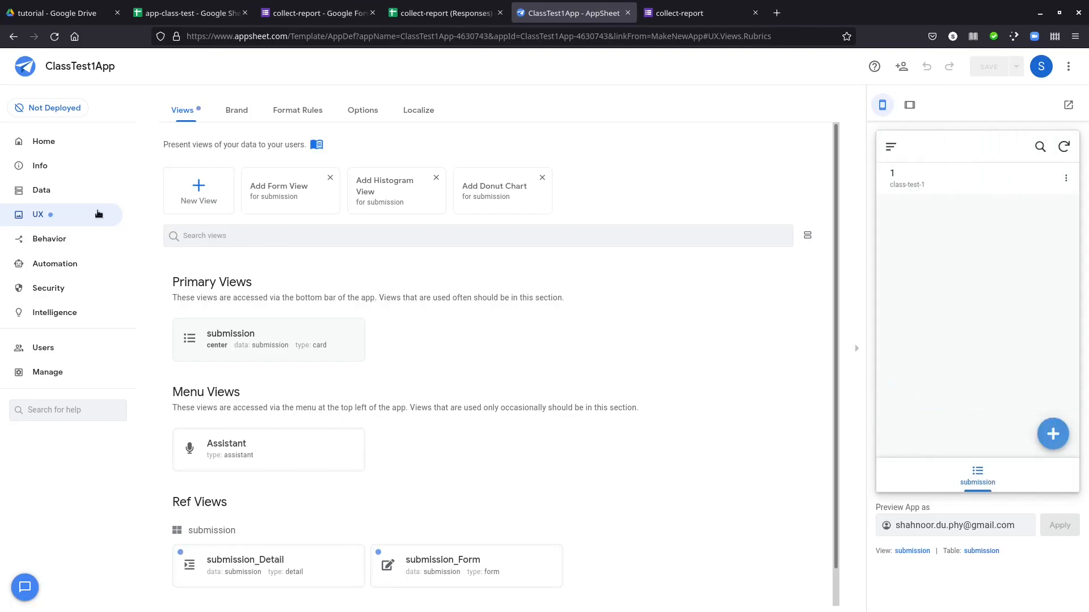
# Add the R2Private worksheet as a data table and check it against the app-class-test spreadsheet's sheets
pyautogui.click(67, 191)
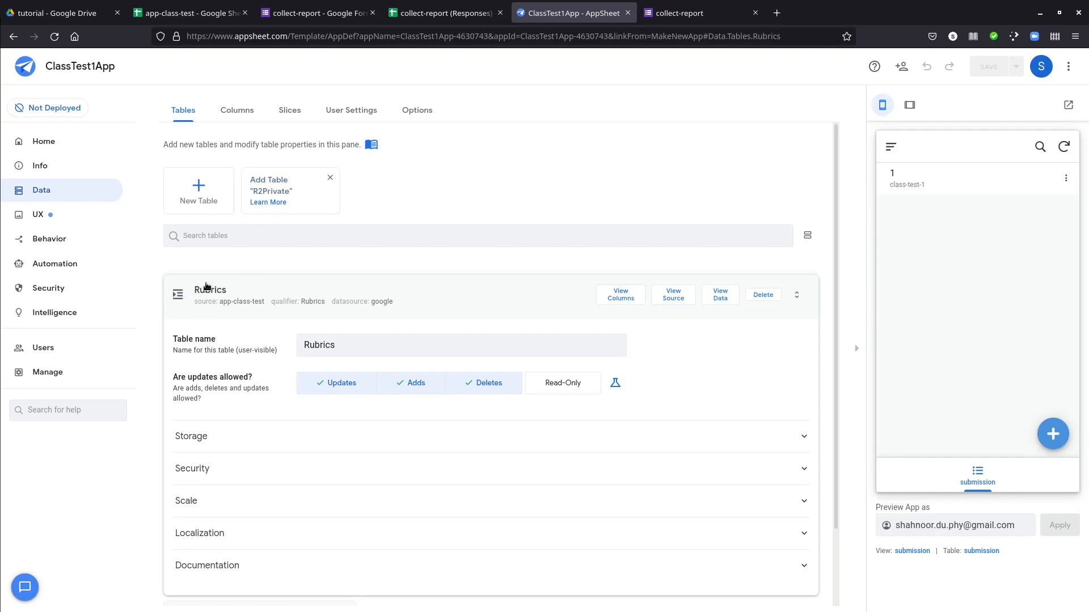
pyautogui.click(283, 187)
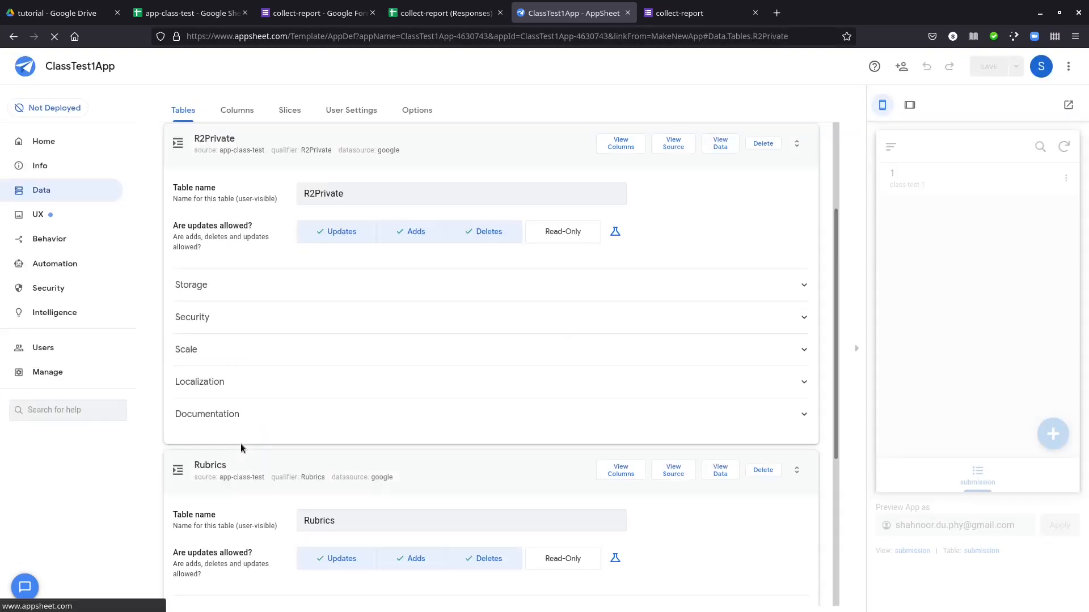
pyautogui.click(174, 6)
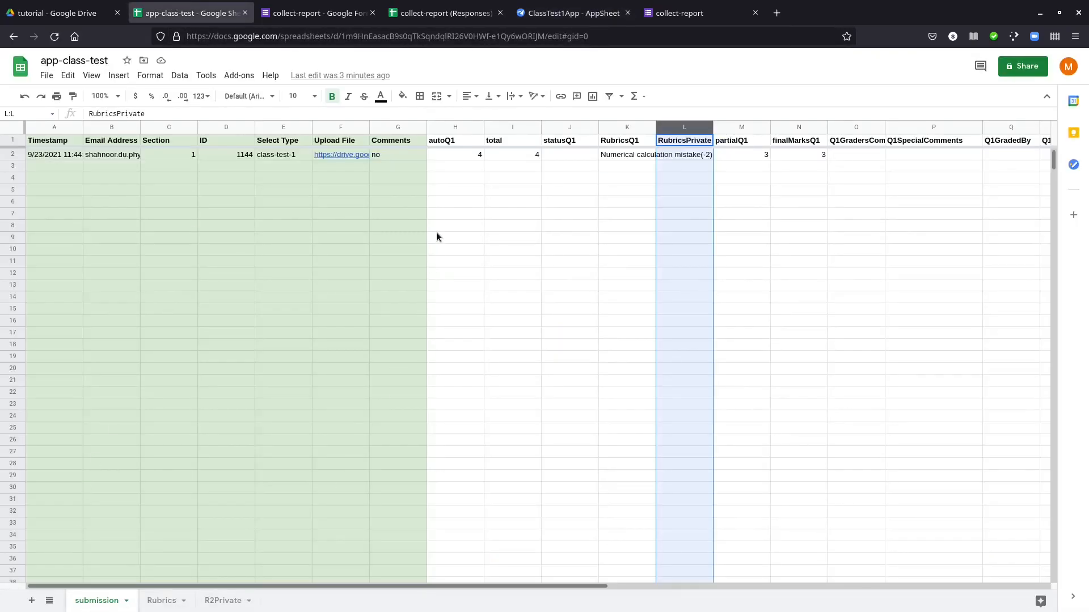
pyautogui.click(567, 13)
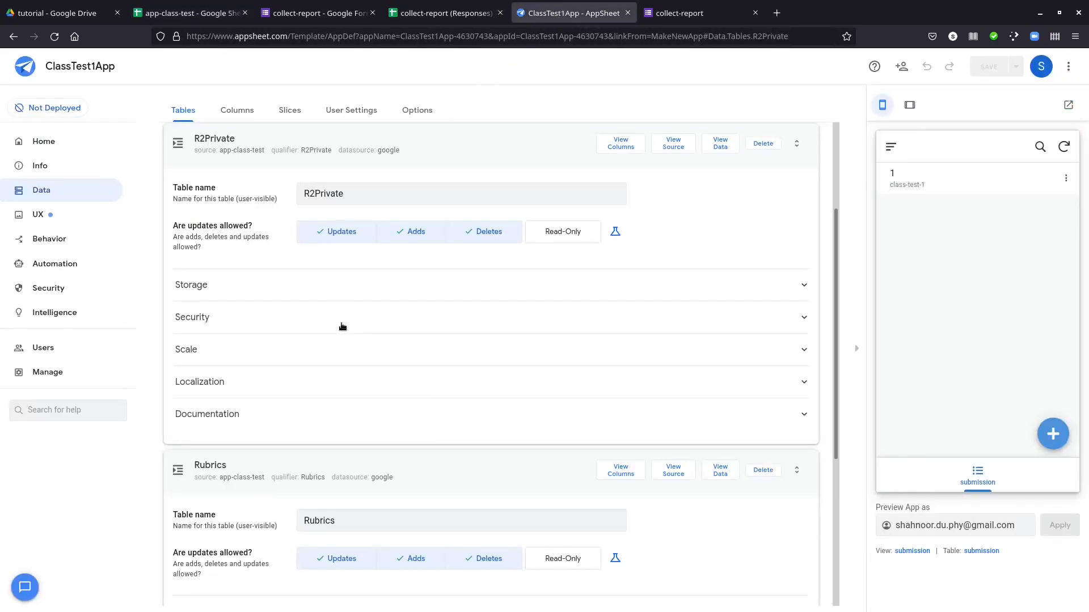
# Make the R2Private and Rubrics tables read-only
pyautogui.scroll(3, 340, 324)
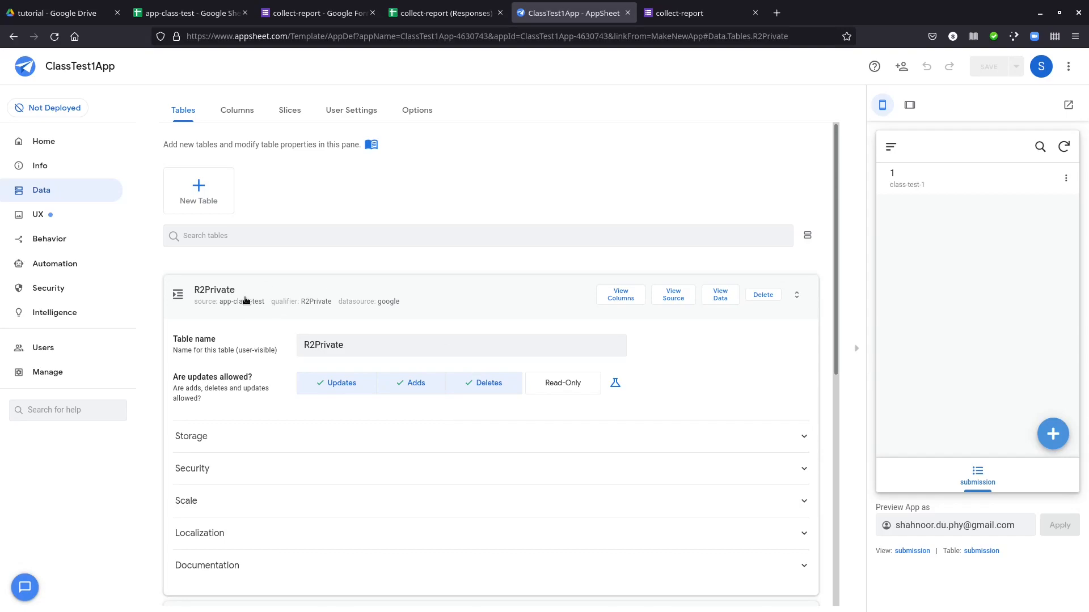
pyautogui.click(559, 390)
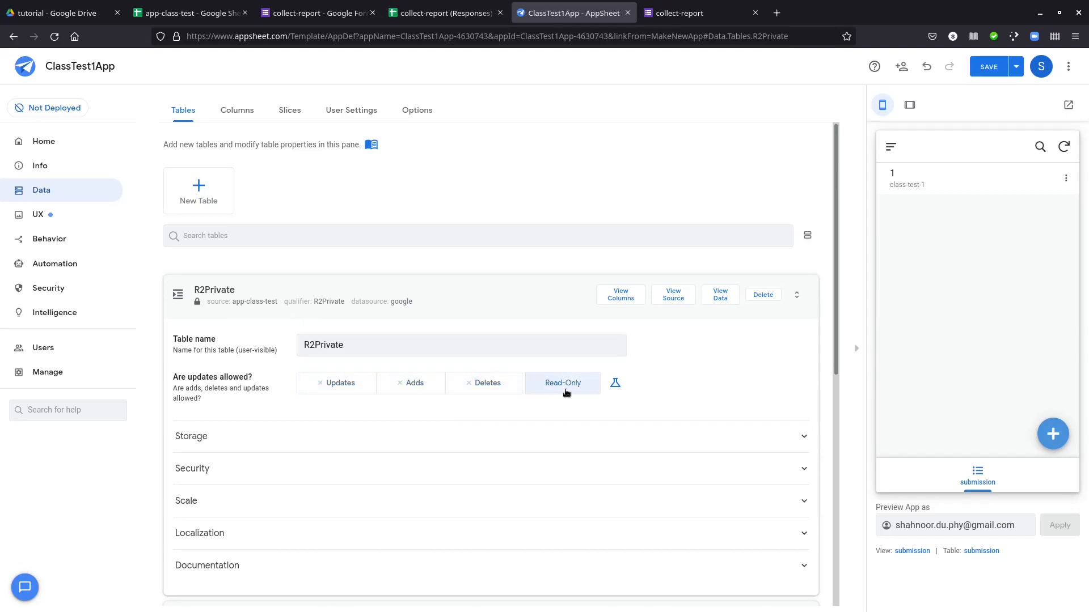
pyautogui.scroll(-5, 539, 400)
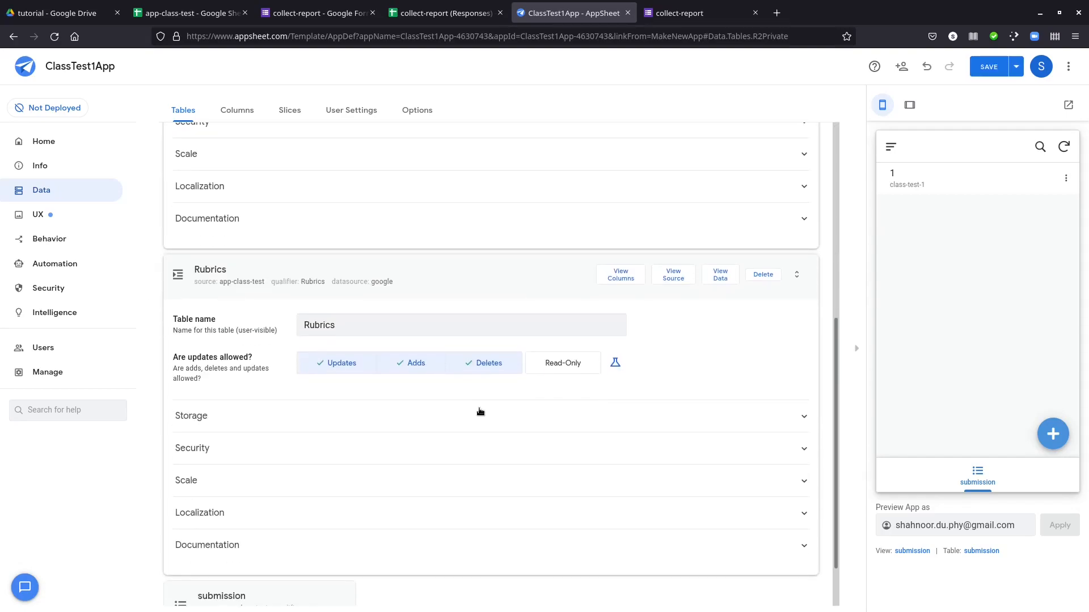
pyautogui.click(548, 368)
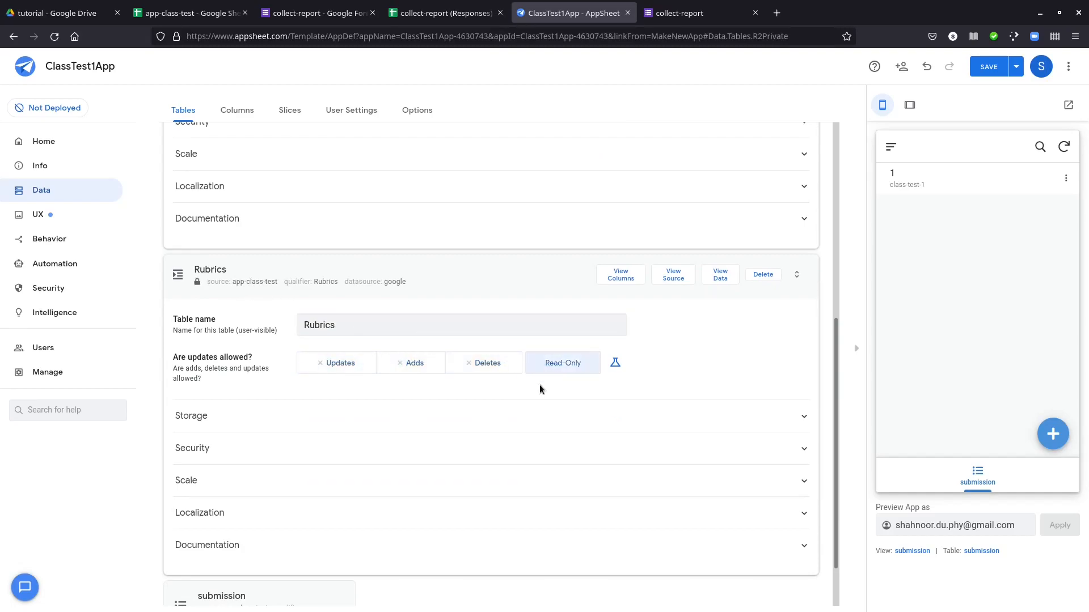
# Disallow deletes on the submission table while keeping updates and adds allowed
pyautogui.scroll(-1, 539, 375)
pyautogui.click(260, 533)
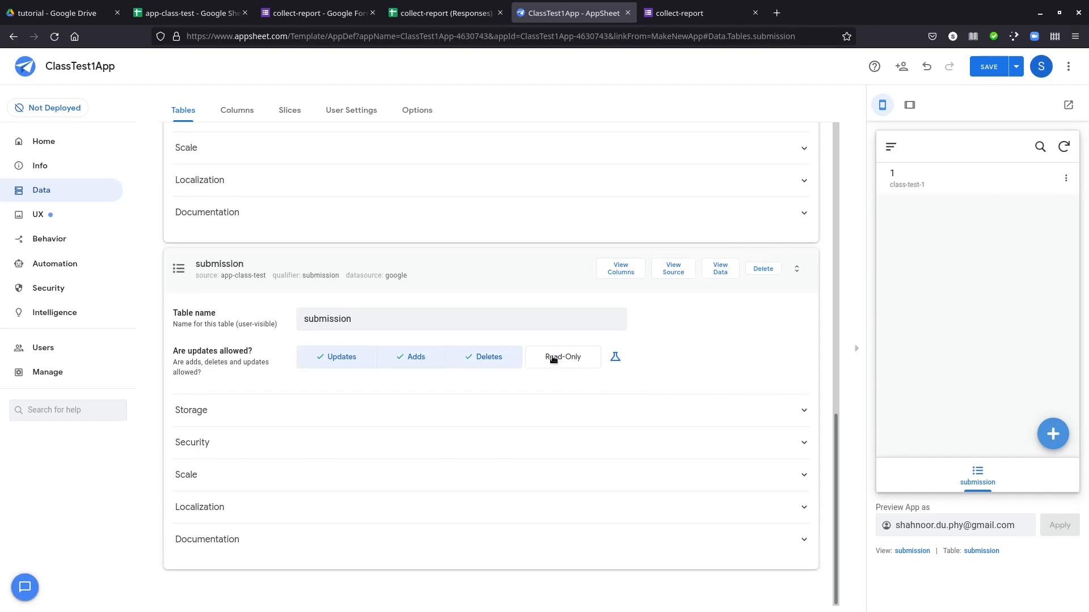
pyautogui.click(511, 361)
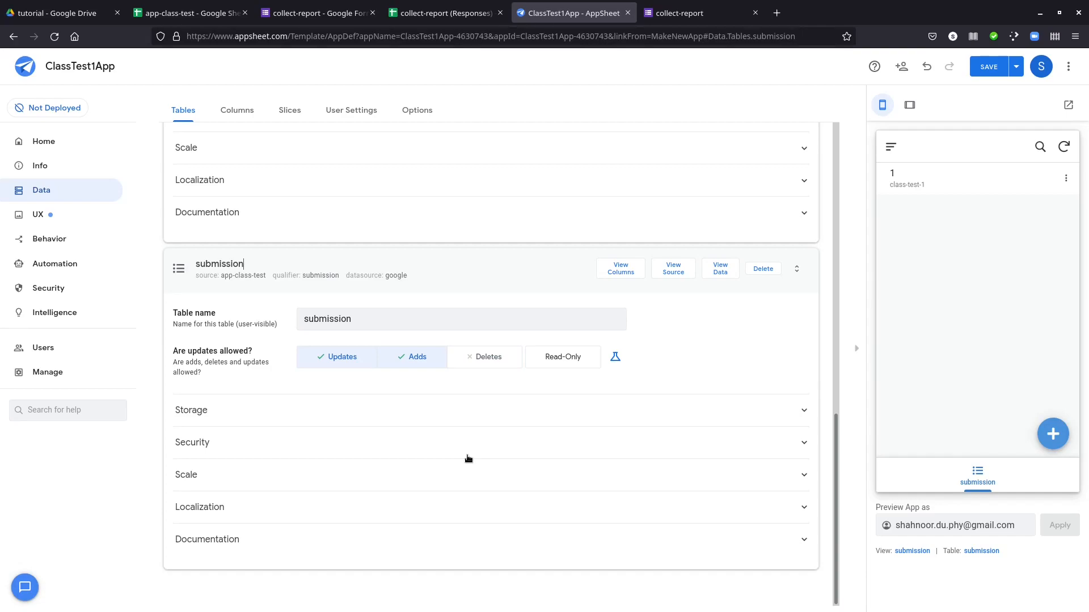
# Examine the submission table's storage settings, including the available options for its source path and worksheet name
pyautogui.click(245, 410)
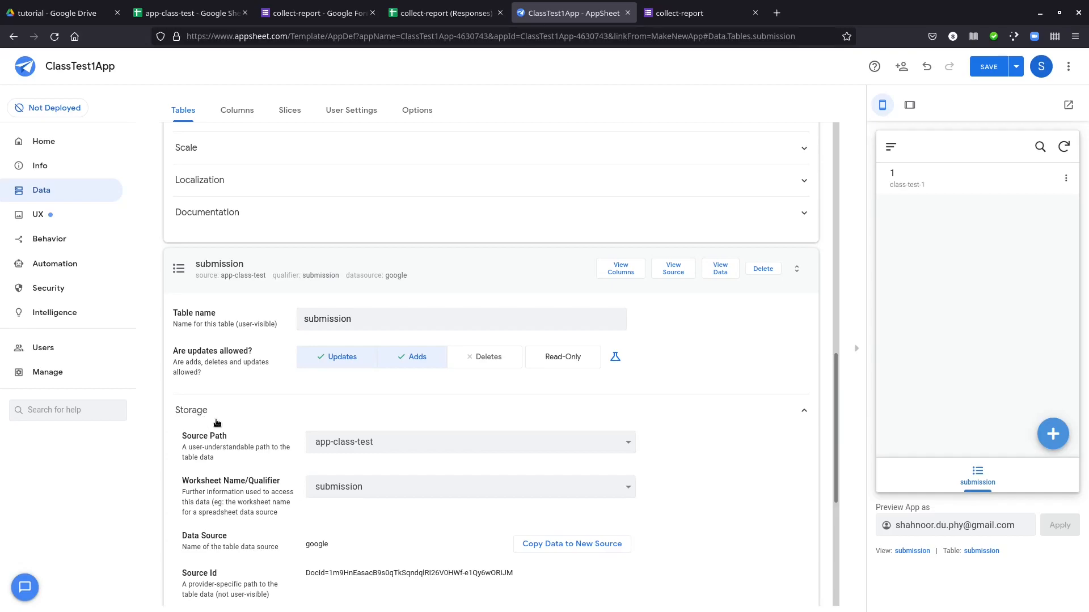
pyautogui.click(375, 444)
pyautogui.click(375, 444)
pyautogui.click(354, 445)
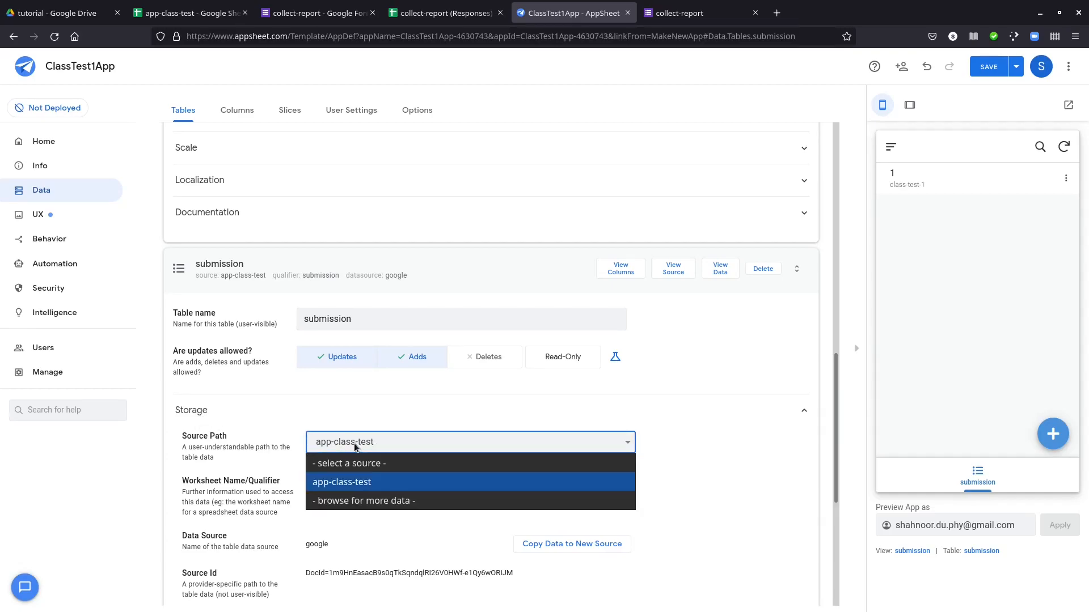
pyautogui.click(193, 2)
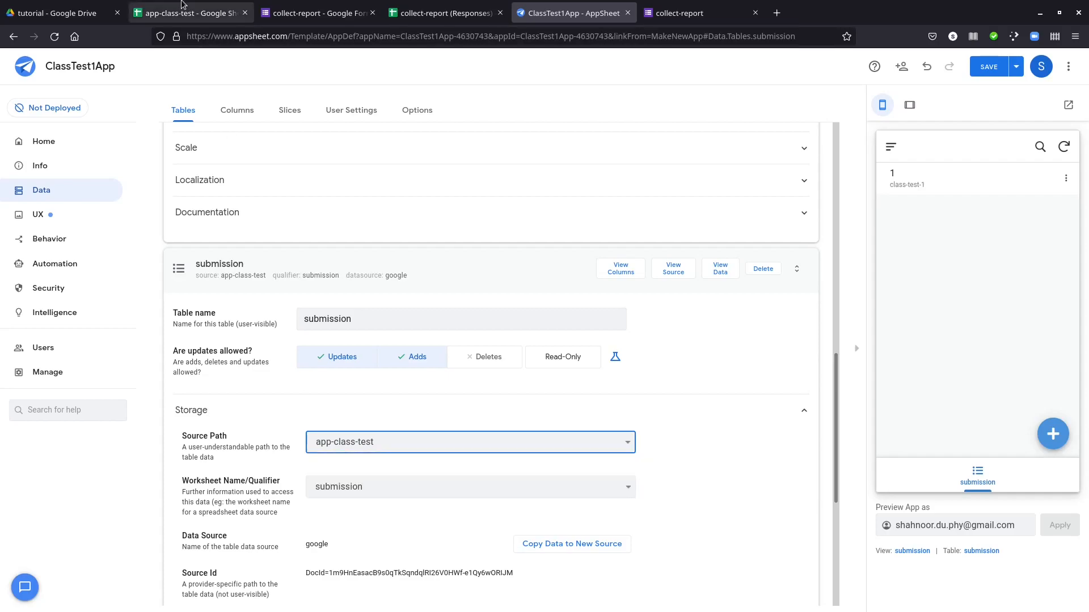
pyautogui.click(181, 4)
pyautogui.click(532, 12)
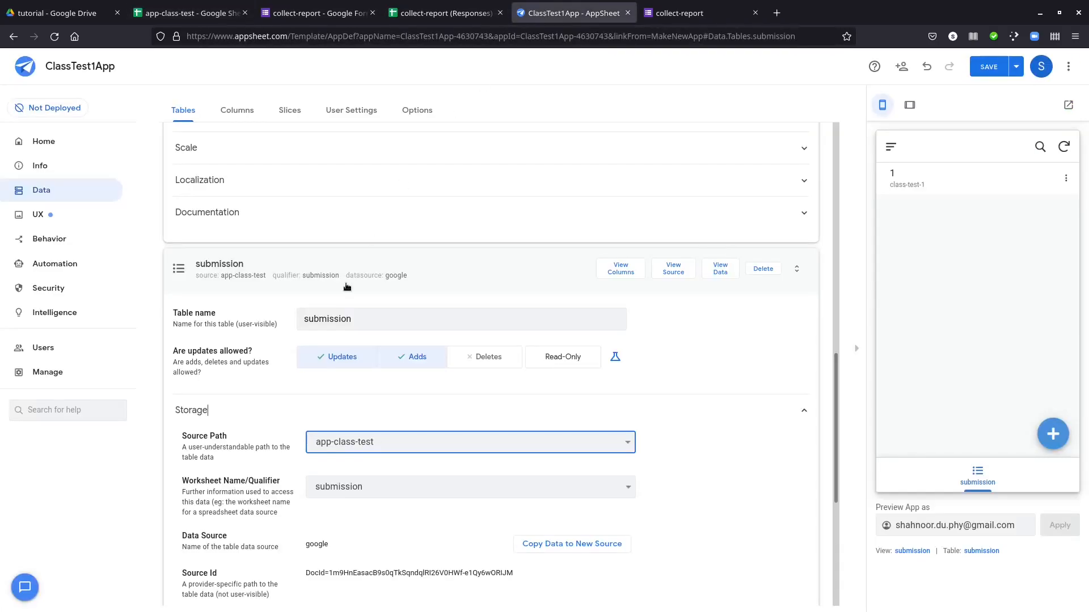
pyautogui.click(331, 488)
pyautogui.click(253, 427)
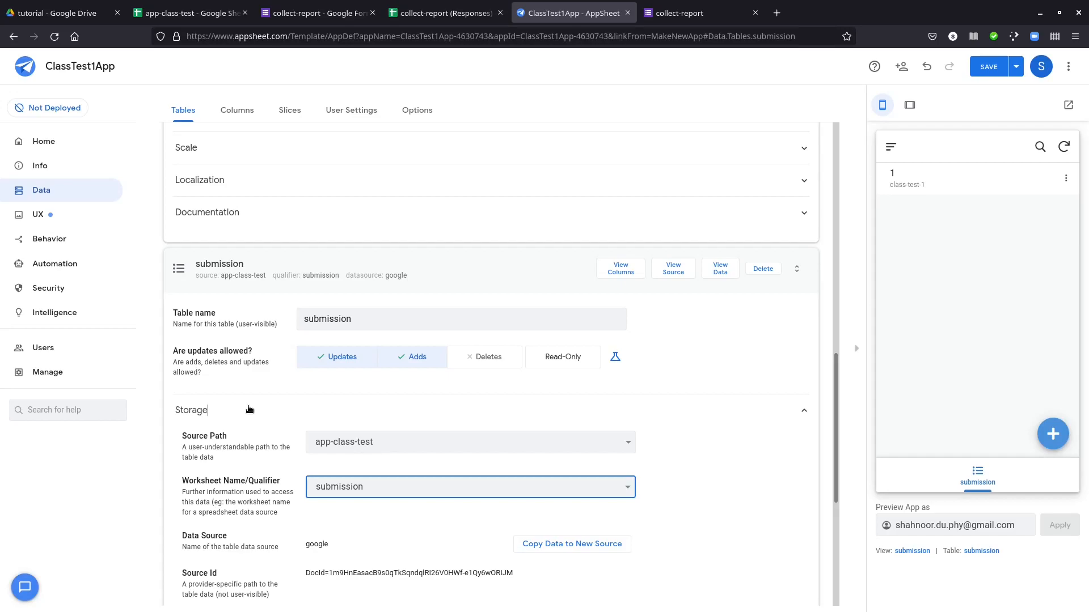
pyautogui.click(351, 442)
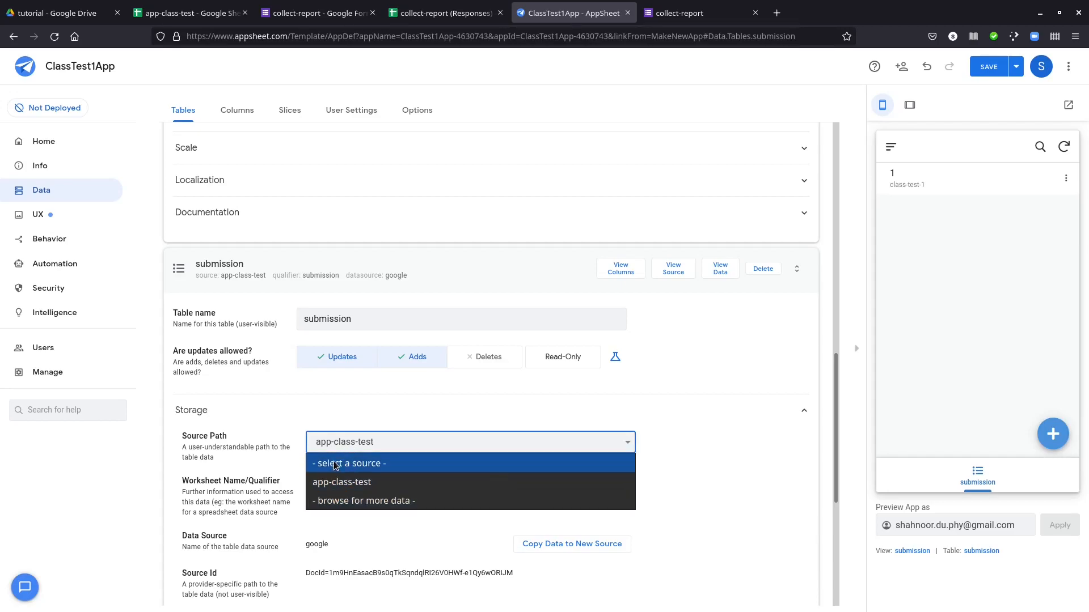
pyautogui.click(303, 427)
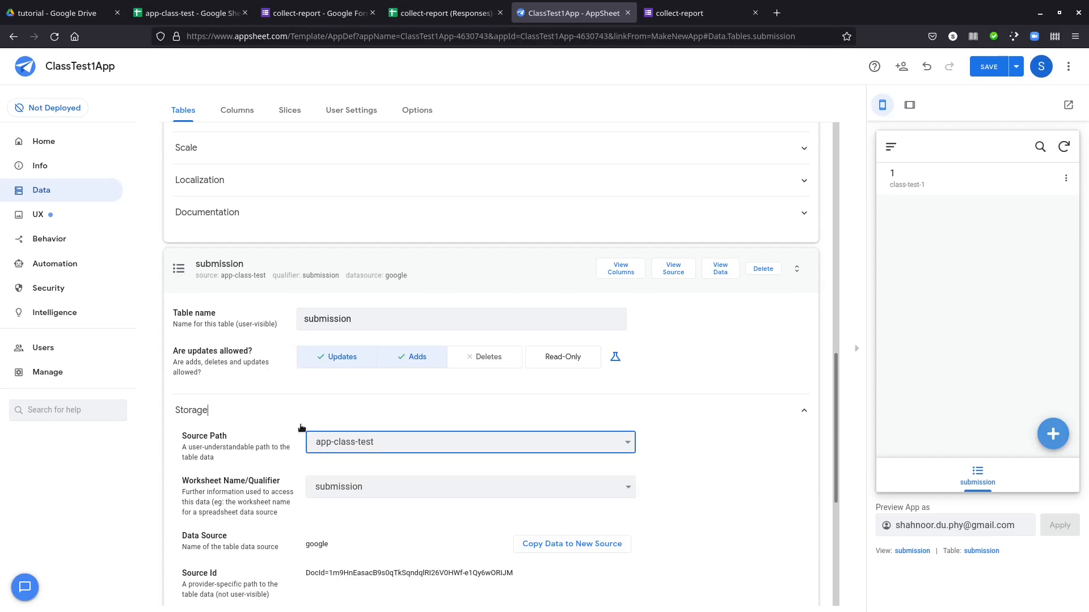
pyautogui.click(315, 493)
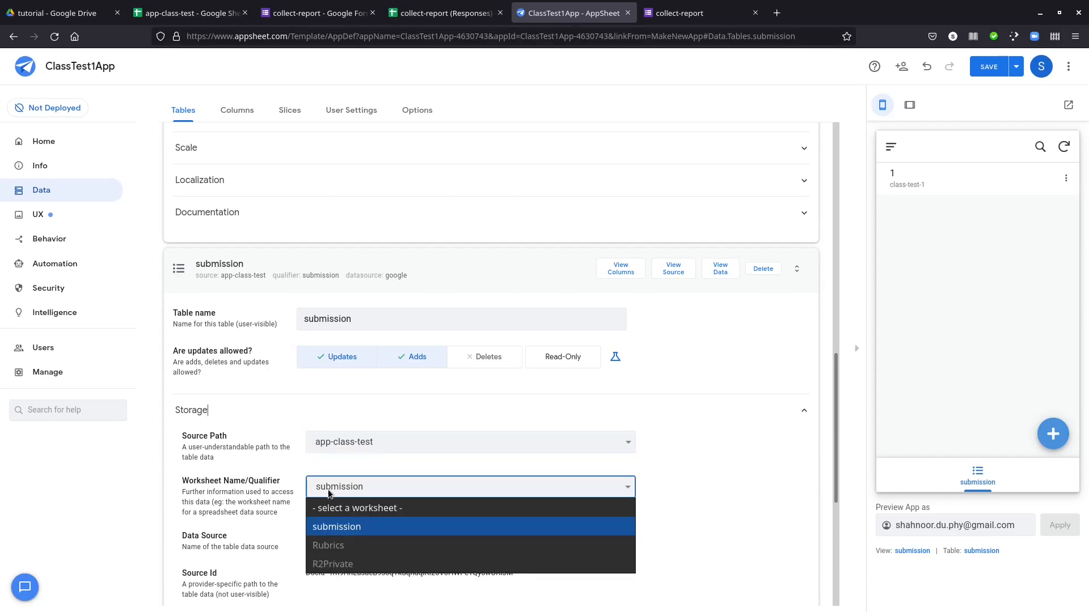
pyautogui.click(335, 525)
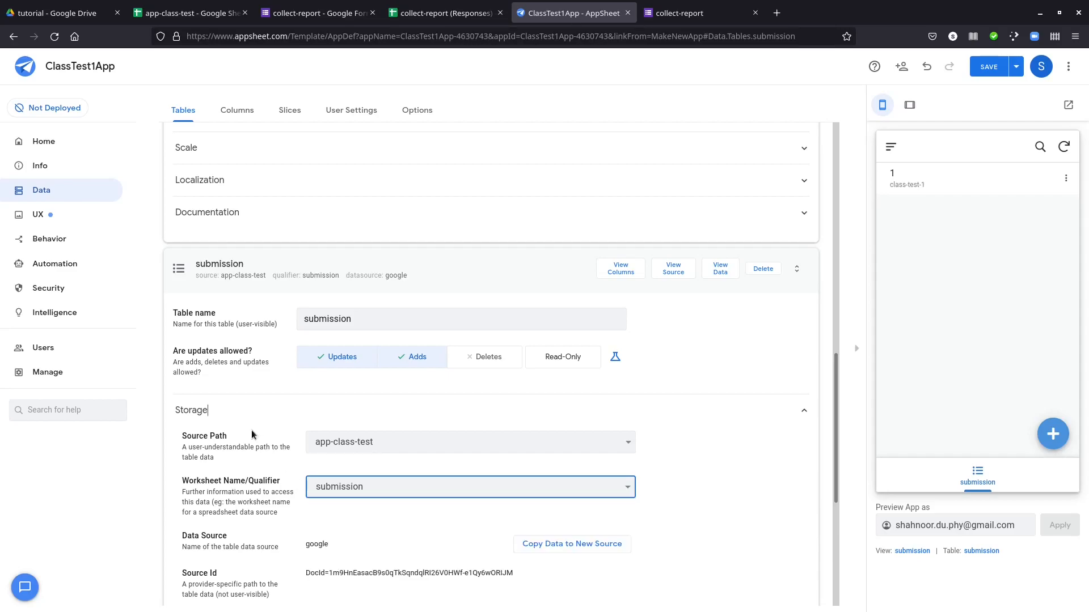
# Save the table permission changes to the app
pyautogui.scroll(3, 260, 484)
pyautogui.scroll(4, 259, 486)
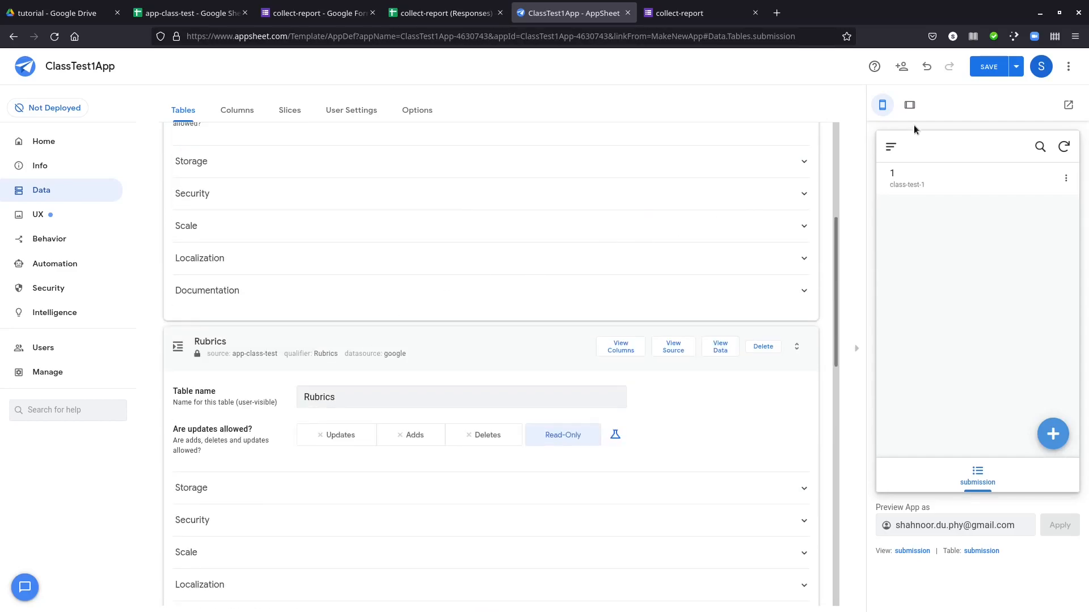
pyautogui.click(989, 67)
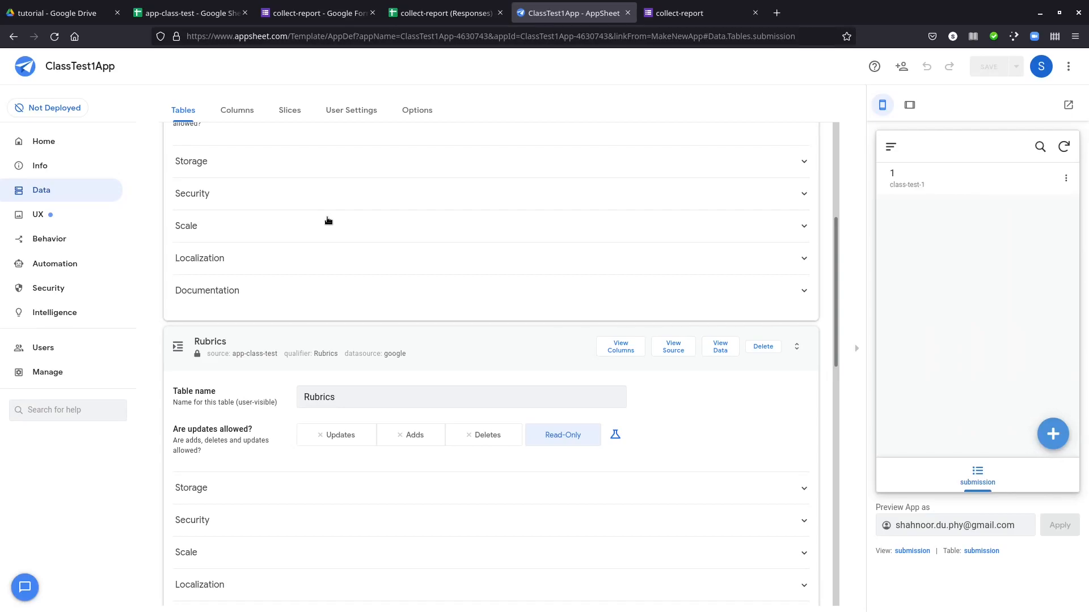
# View the column overview for the app's tables
pyautogui.scroll(5, 327, 220)
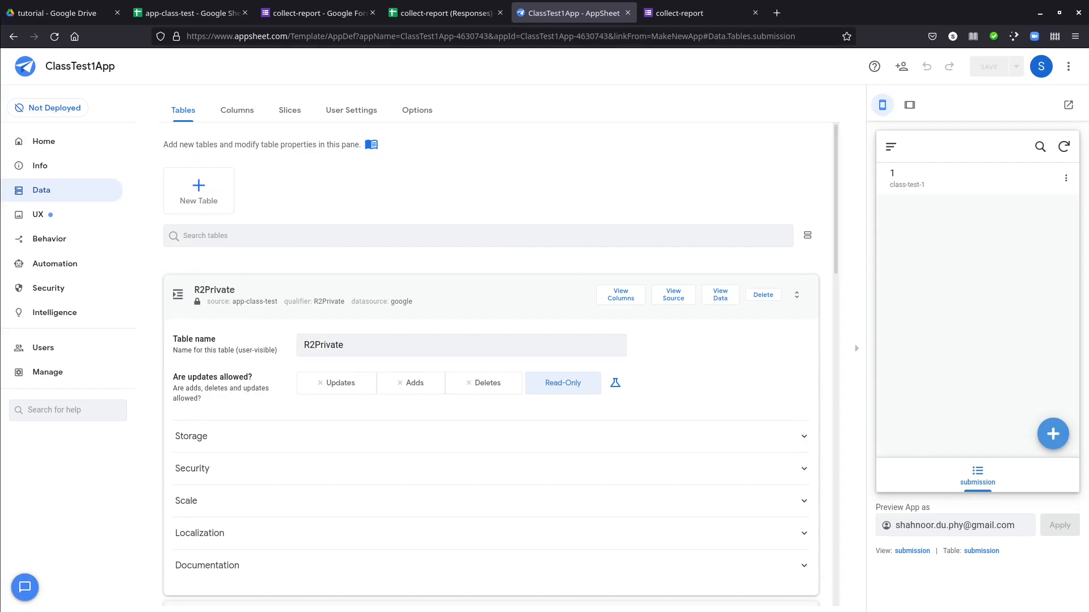
pyautogui.click(188, 110)
pyautogui.click(222, 114)
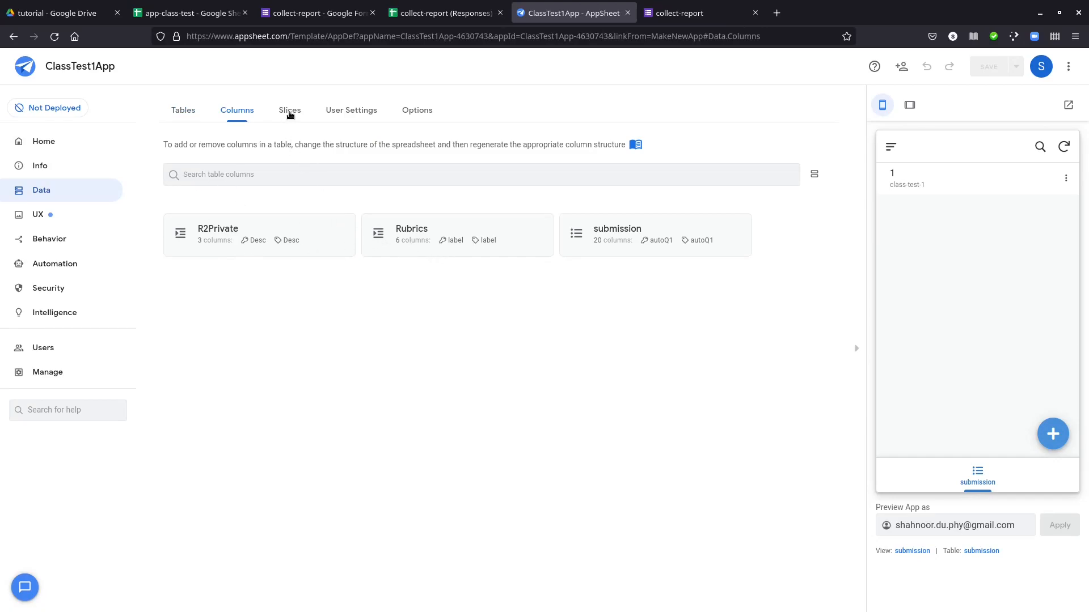
# Create a new slice with the default R2Private source table and name it Graded
pyautogui.click(290, 115)
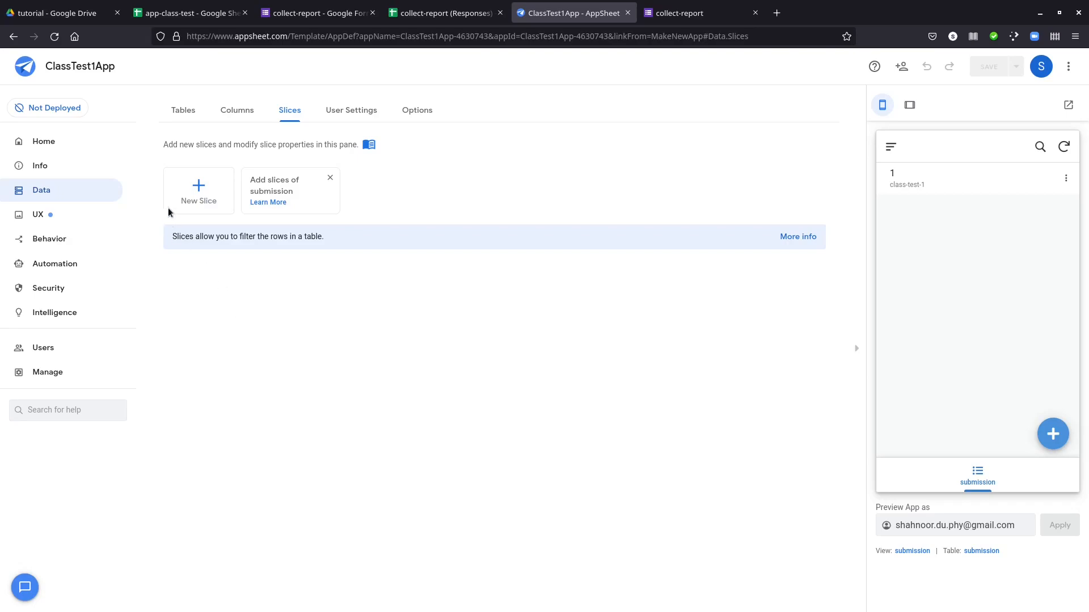
pyautogui.click(198, 189)
pyautogui.click(326, 190)
pyautogui.hotkey('ctrl', 'a')
pyautogui.write('a')
pyautogui.press('BackSpace')
pyautogui.write('Graded')
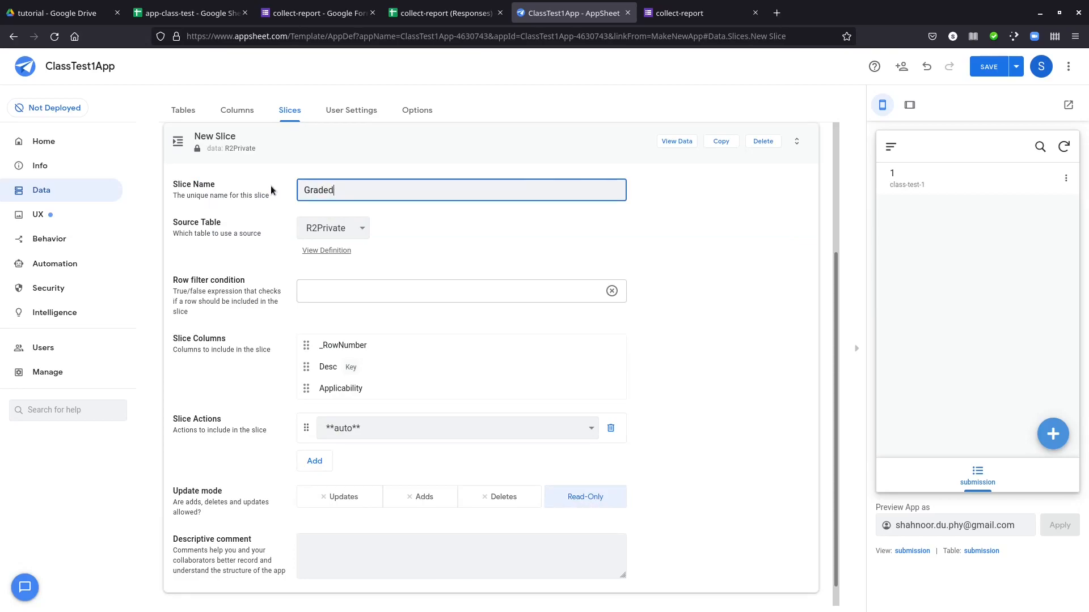
pyautogui.click(775, 240)
# Create a new slice based on the submission table and name it Ungraded
pyautogui.scroll(4, 693, 255)
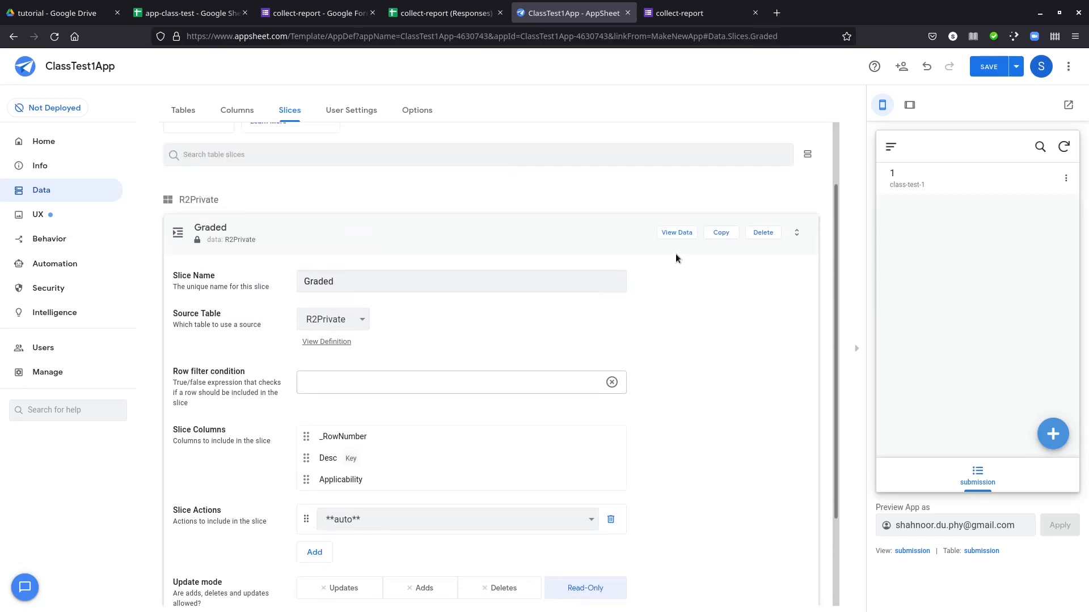
pyautogui.click(210, 199)
pyautogui.hotkey('ctrl', 'a')
pyautogui.write('Ungrad')
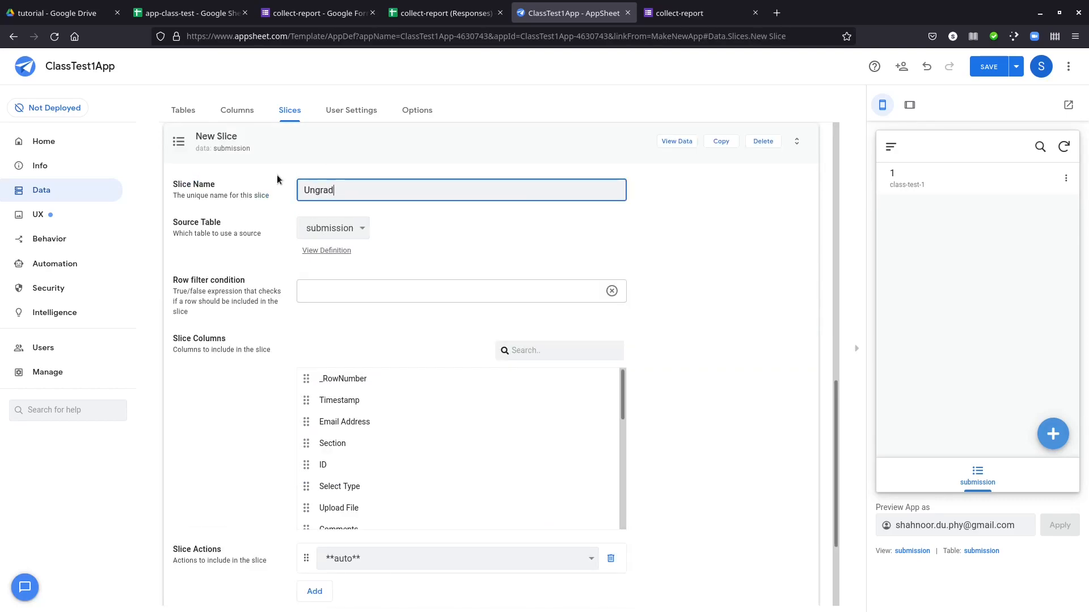
pyautogui.click(702, 235)
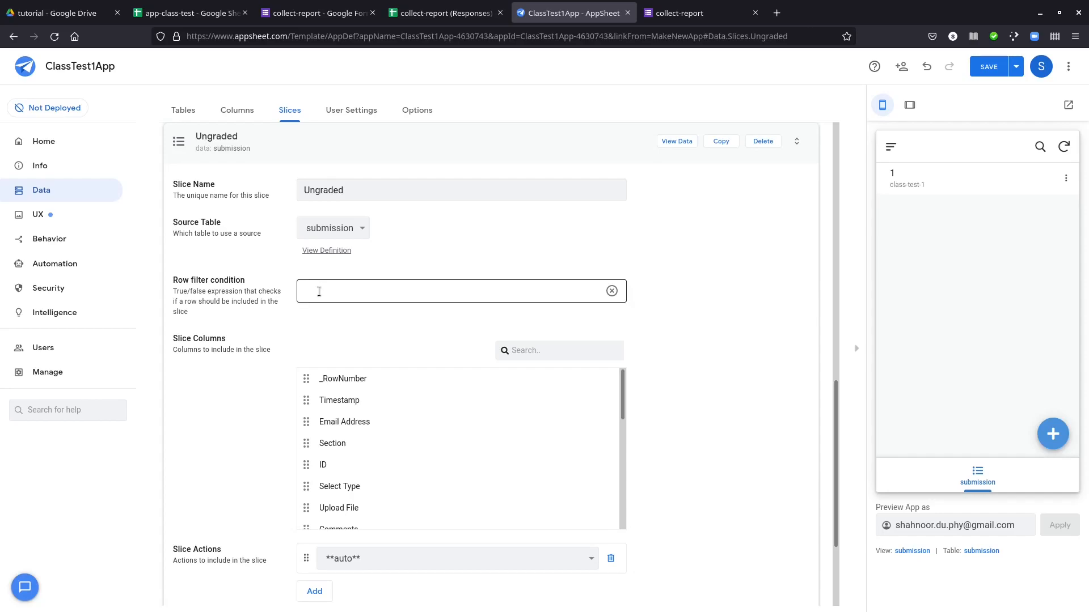
# Examine the suggested row filter conditions for the Ungraded slice without choosing one
pyautogui.scroll(1, 213, 250)
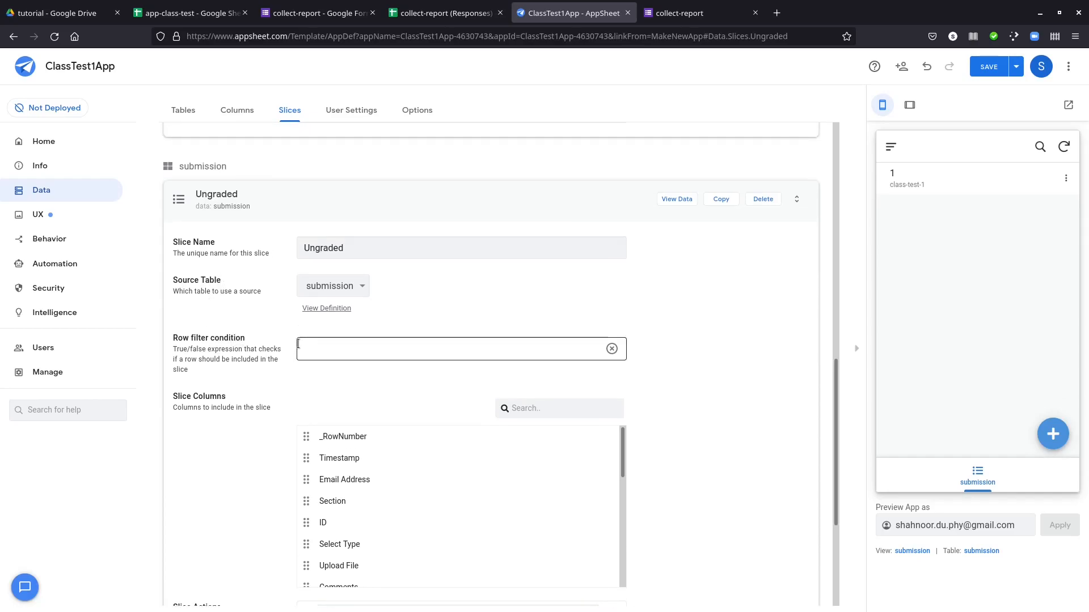
pyautogui.click(319, 349)
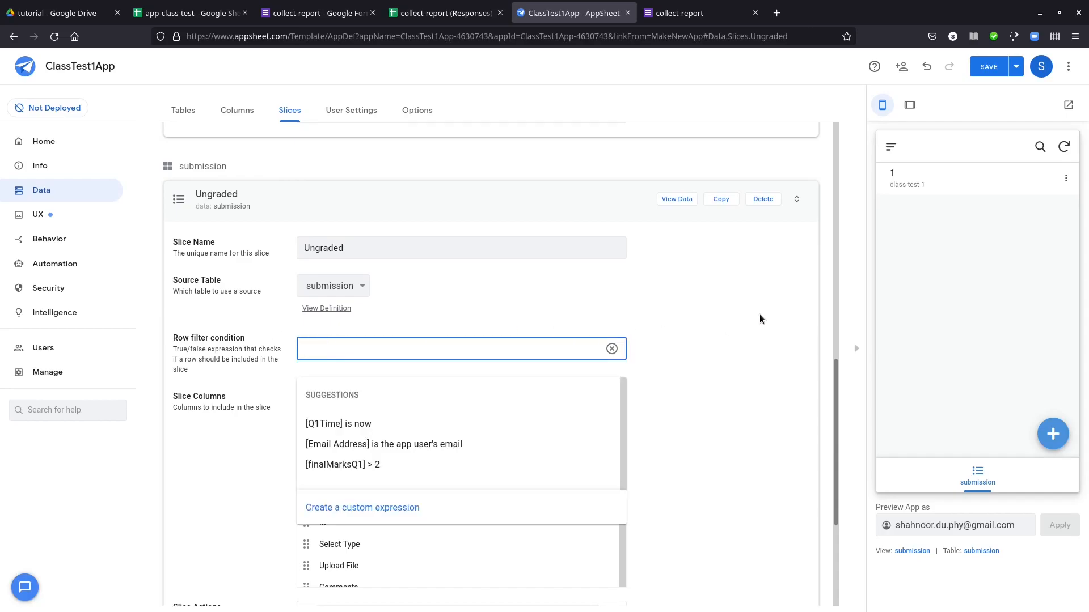
pyautogui.click(736, 316)
# View the app's per-user settings and data expression options, and return to the table list
pyautogui.scroll(7, 644, 321)
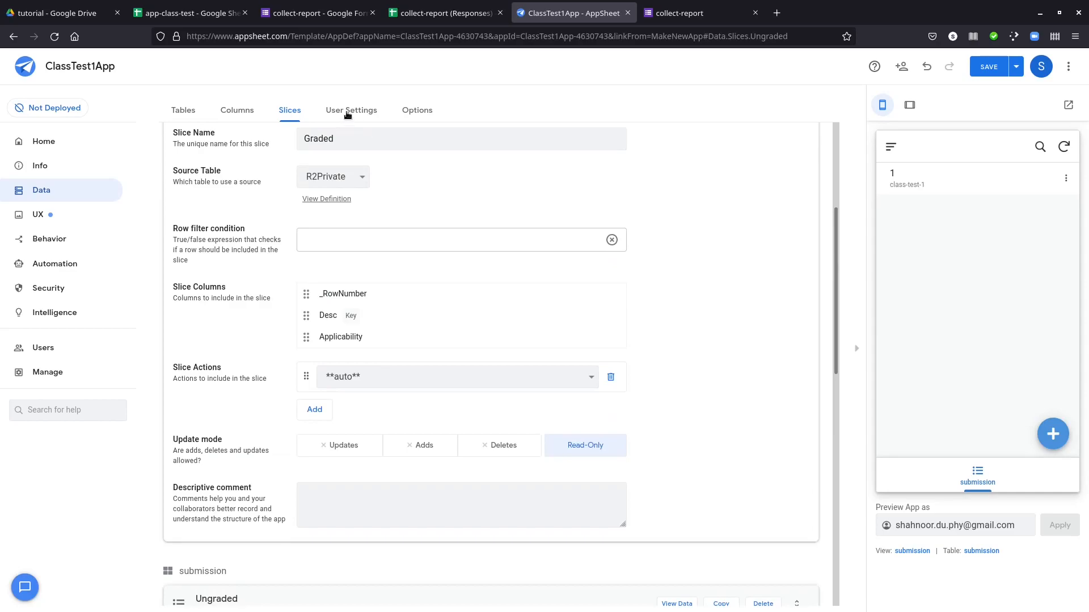
pyautogui.click(347, 115)
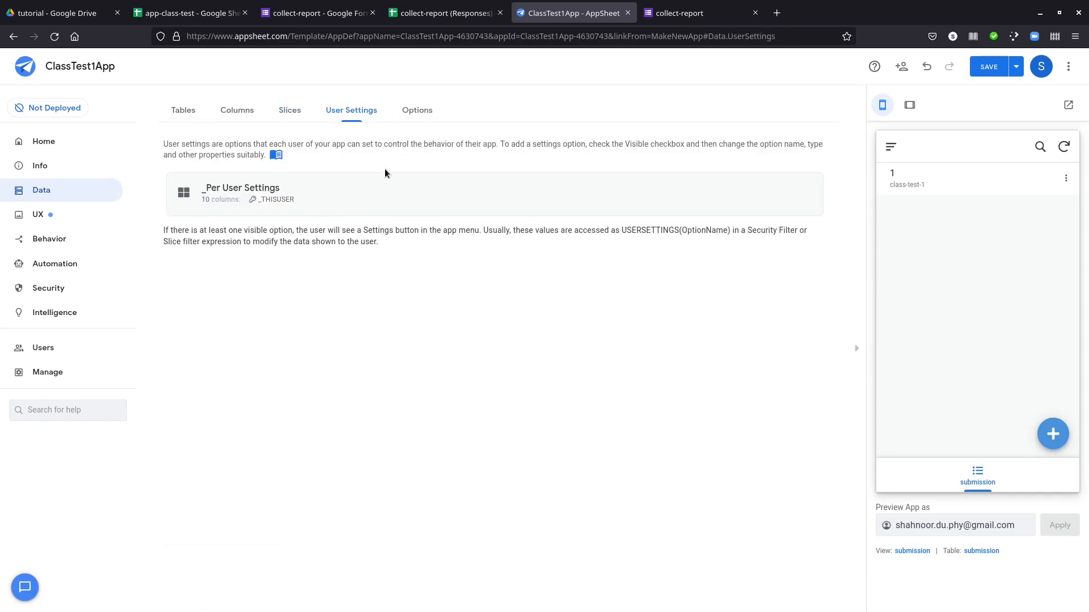
pyautogui.click(418, 113)
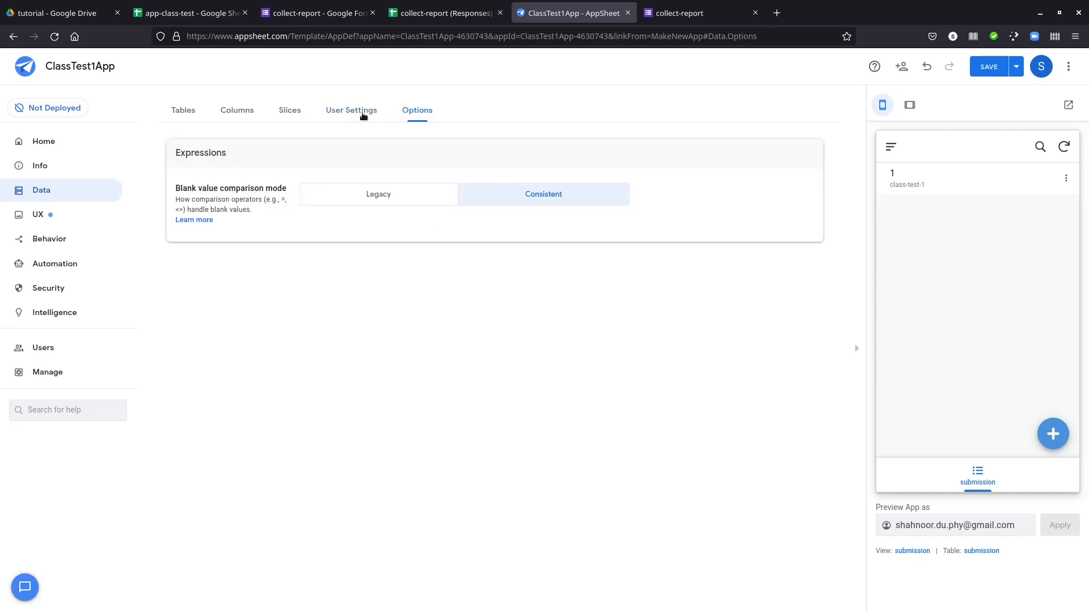
pyautogui.click(179, 111)
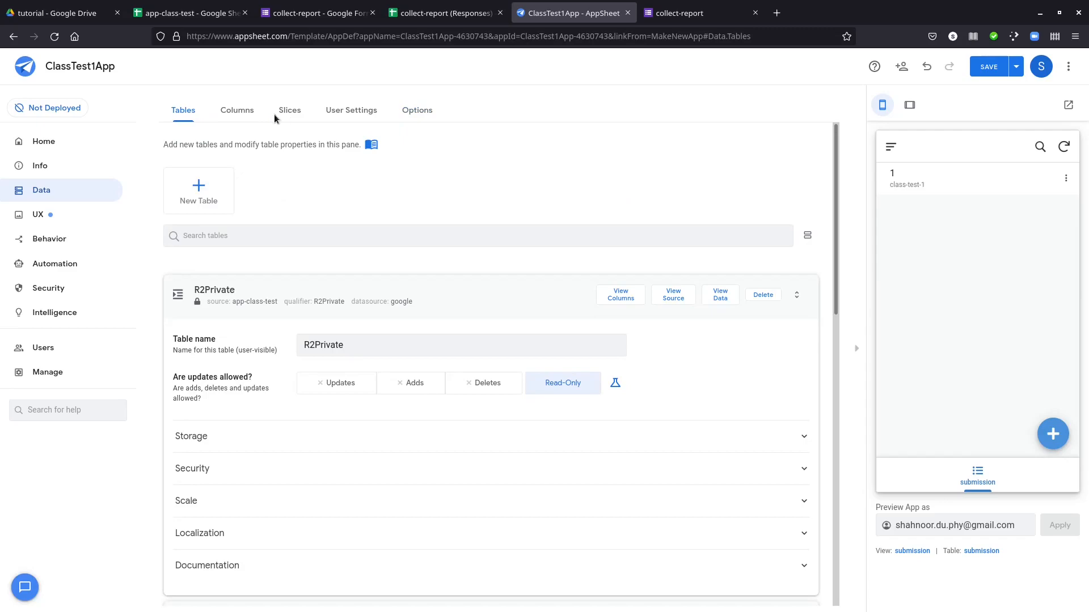
# Open the submission_Detail view's settings from the submission table's reference views
pyautogui.click(82, 213)
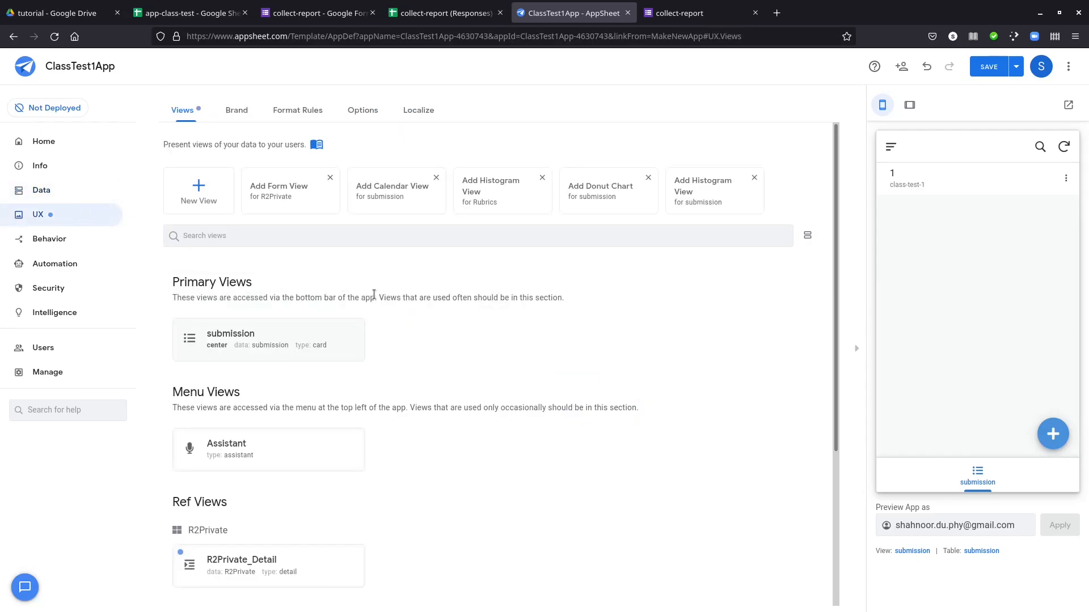
pyautogui.scroll(-5, 437, 306)
pyautogui.scroll(5, 486, 311)
pyautogui.scroll(-4, 430, 470)
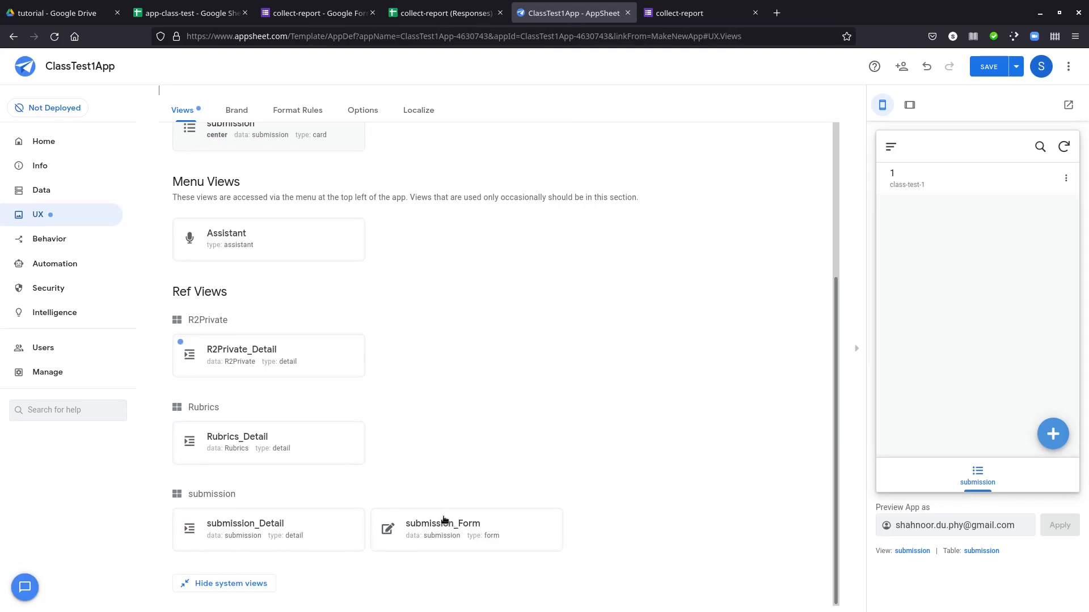
pyautogui.click(320, 527)
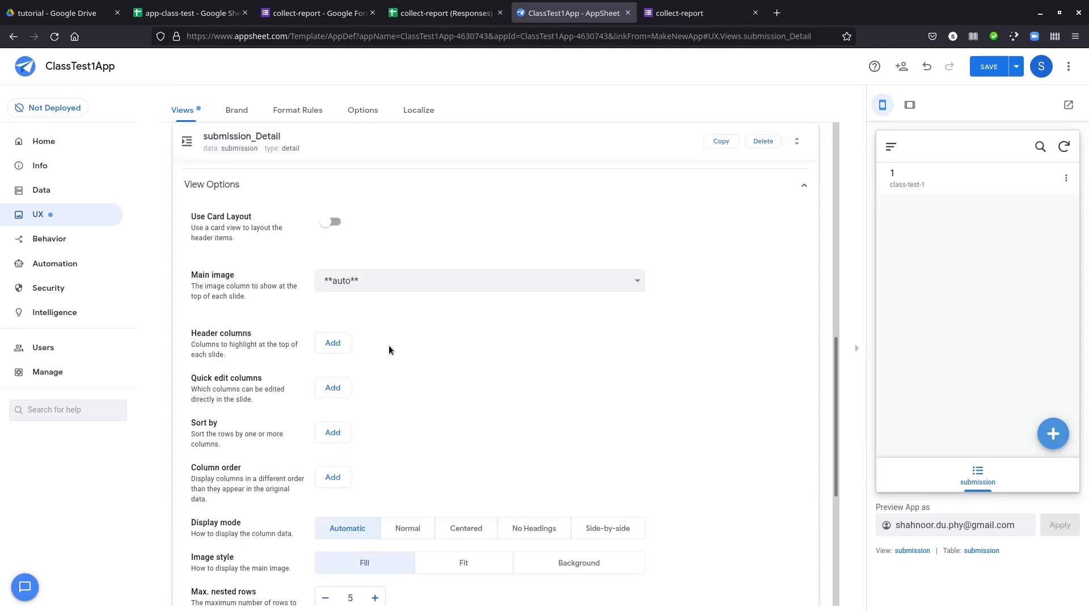
pyautogui.scroll(-1, 397, 383)
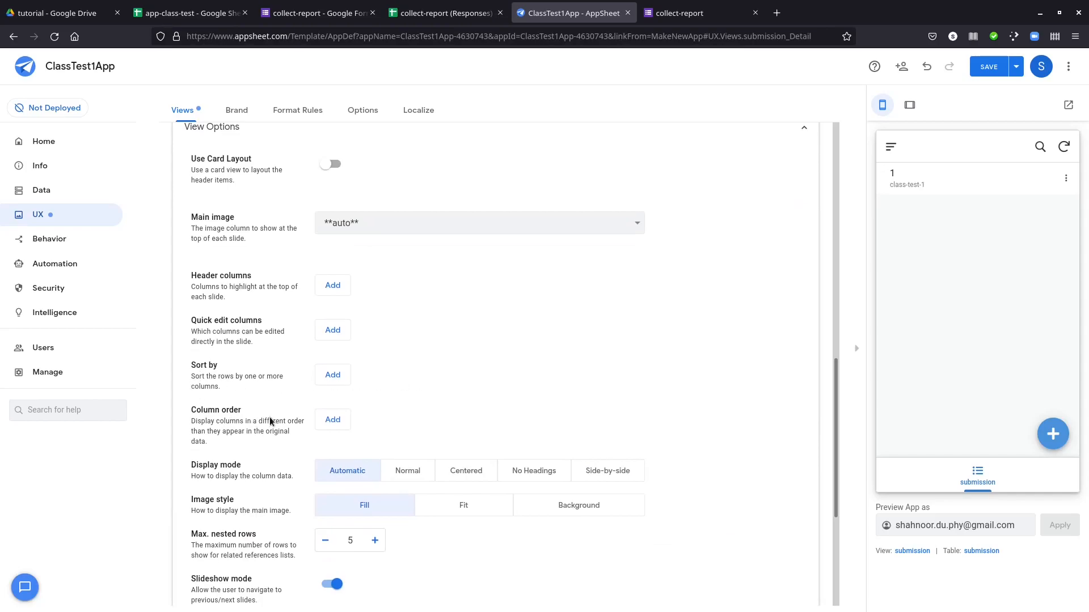
# Add a column order entry to the submission_Detail view, check the available columns, and leave it set to all other columns
pyautogui.click(325, 423)
pyautogui.click(394, 422)
pyautogui.scroll(-2, 413, 390)
pyautogui.scroll(2, 414, 389)
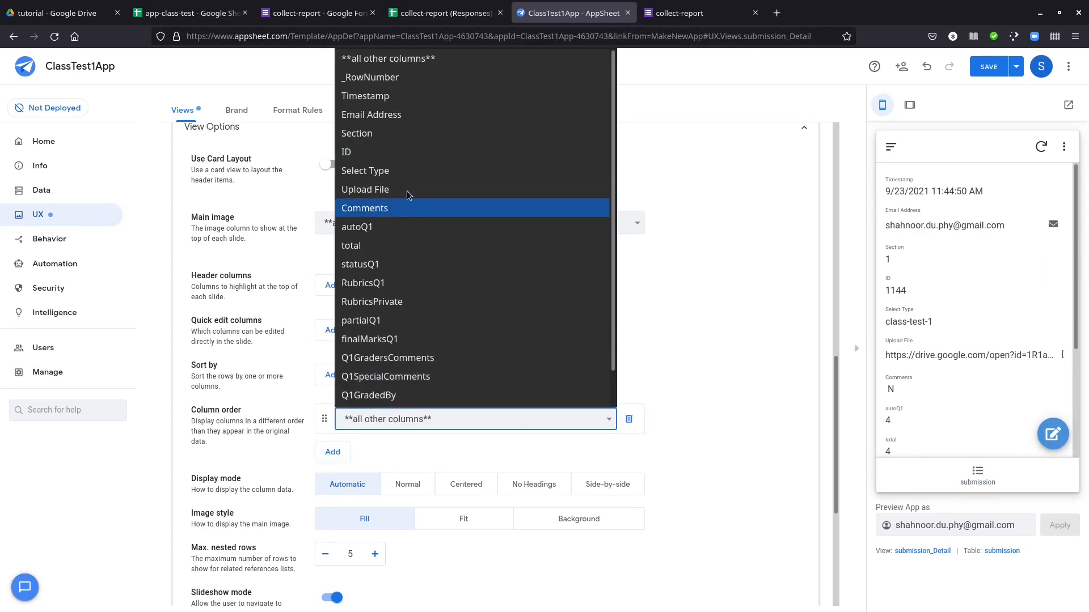
pyautogui.click(697, 238)
pyautogui.scroll(3, 230, 258)
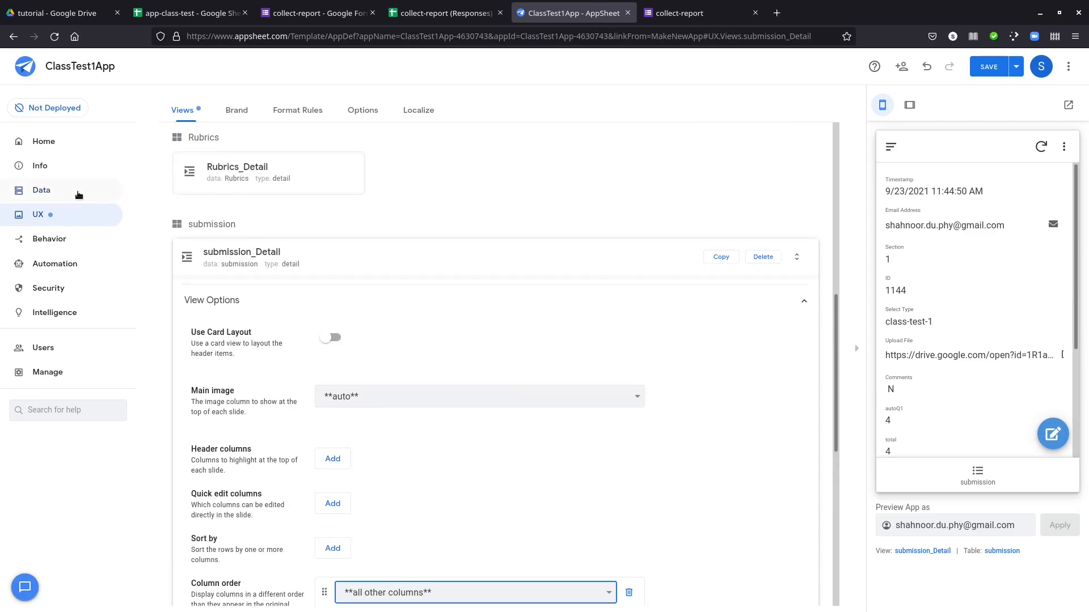
# Add a virtual column named SL to the submission table
pyautogui.click(78, 193)
pyautogui.scroll(-3, 220, 305)
pyautogui.scroll(5, 220, 305)
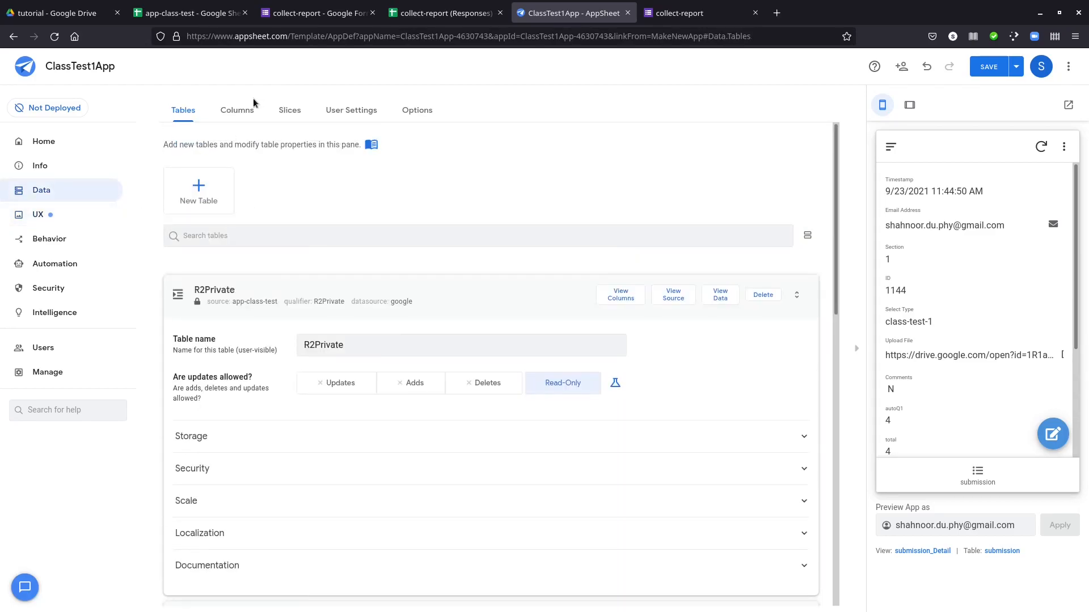
pyautogui.click(233, 117)
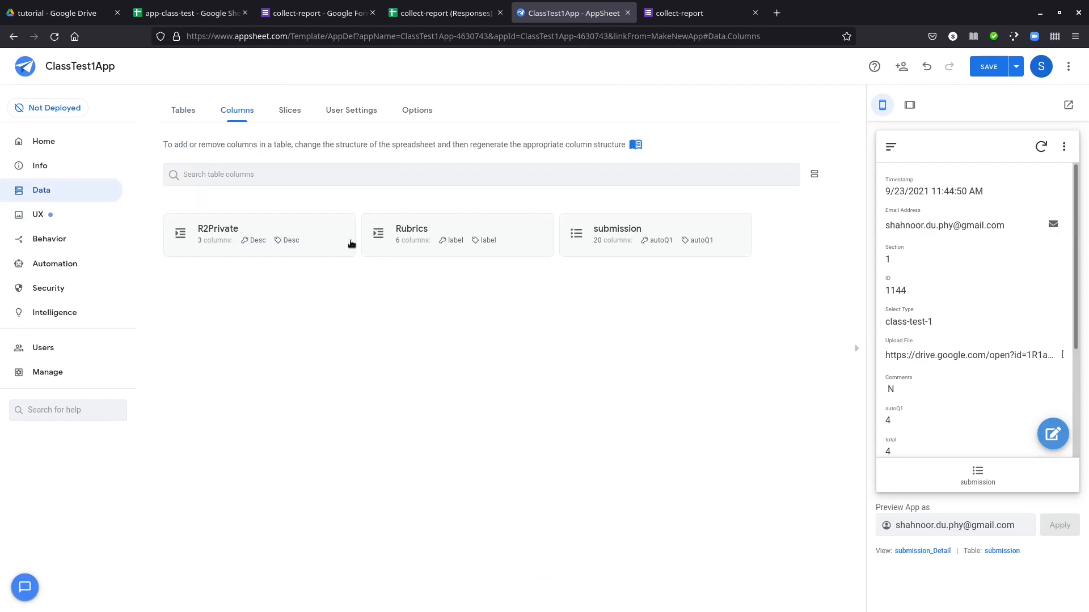
pyautogui.click(604, 227)
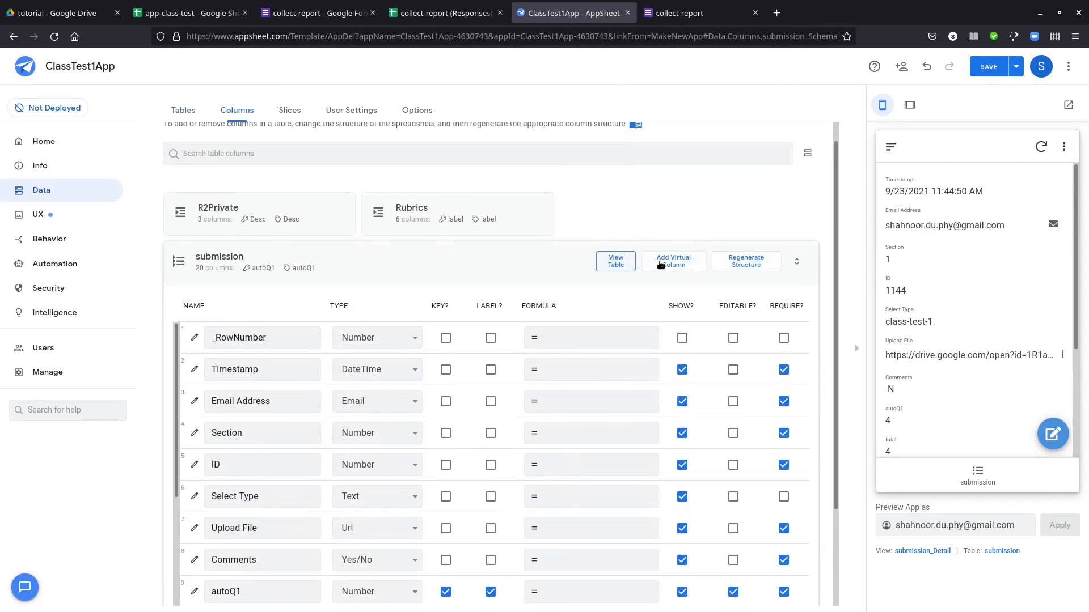
pyautogui.click(666, 267)
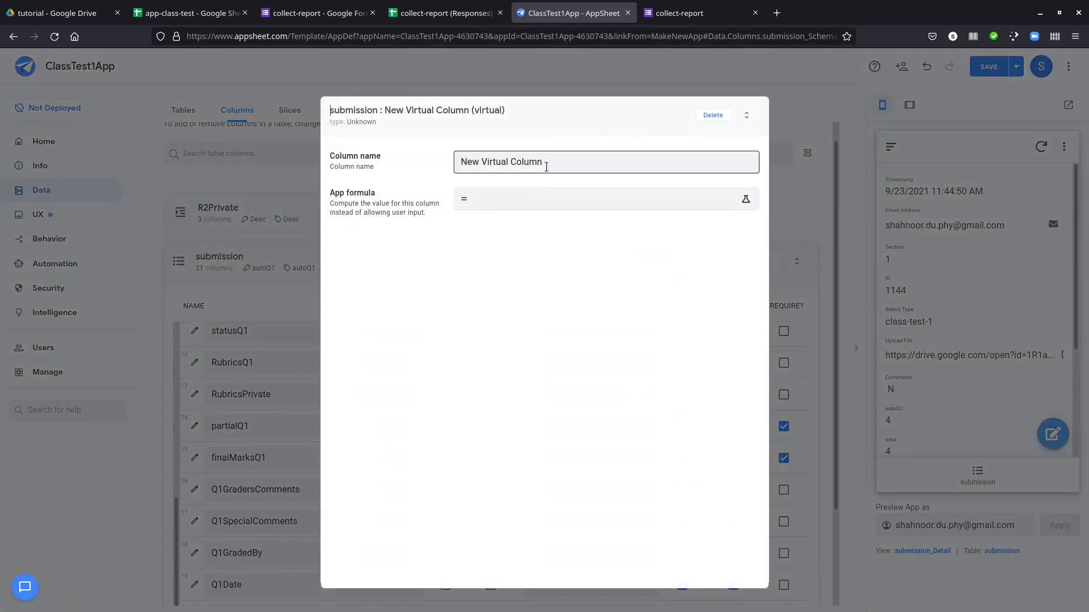
pyautogui.moveTo(560, 161); pyautogui.dragTo(406, 161)
pyautogui.write('S')
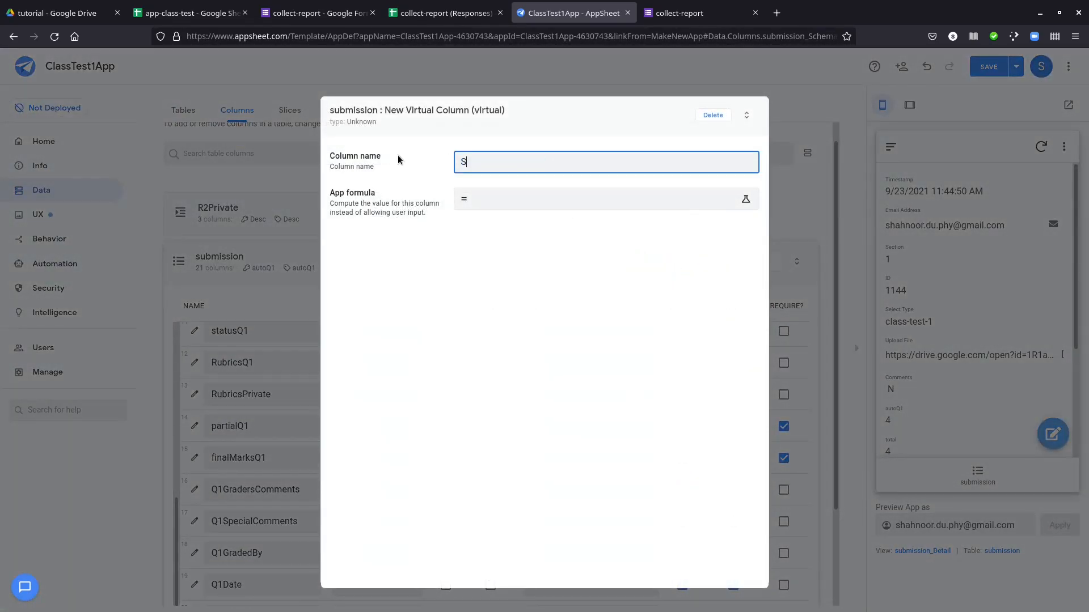
pyautogui.write('L')
# Set the SL column's app formula to [_RowNumber] and finish the column with its default type details
pyautogui.click(530, 198)
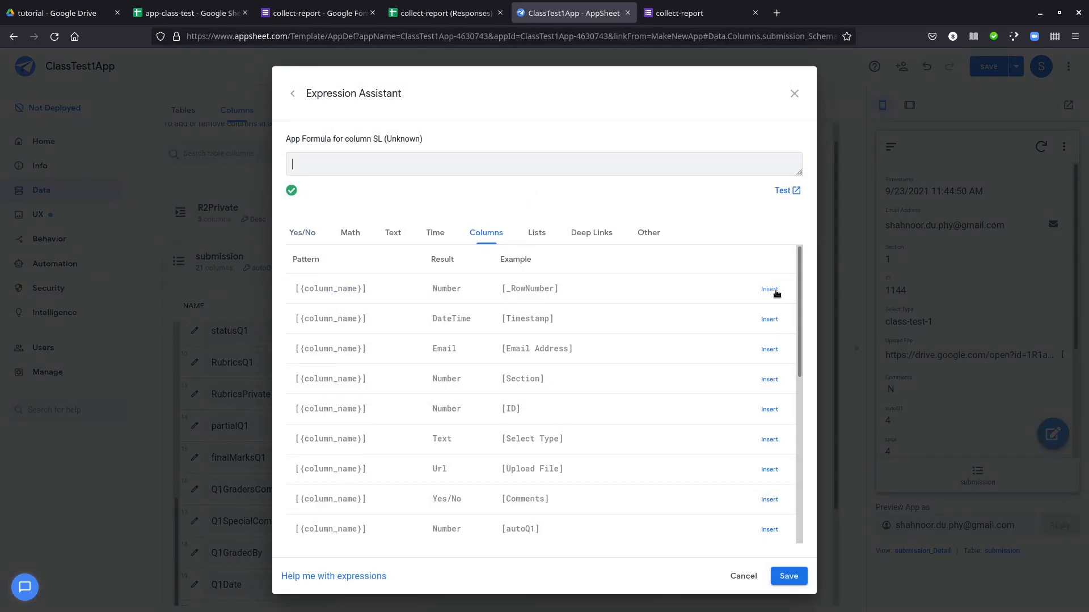
pyautogui.click(770, 290)
pyautogui.moveTo(351, 164); pyautogui.dragTo(291, 164)
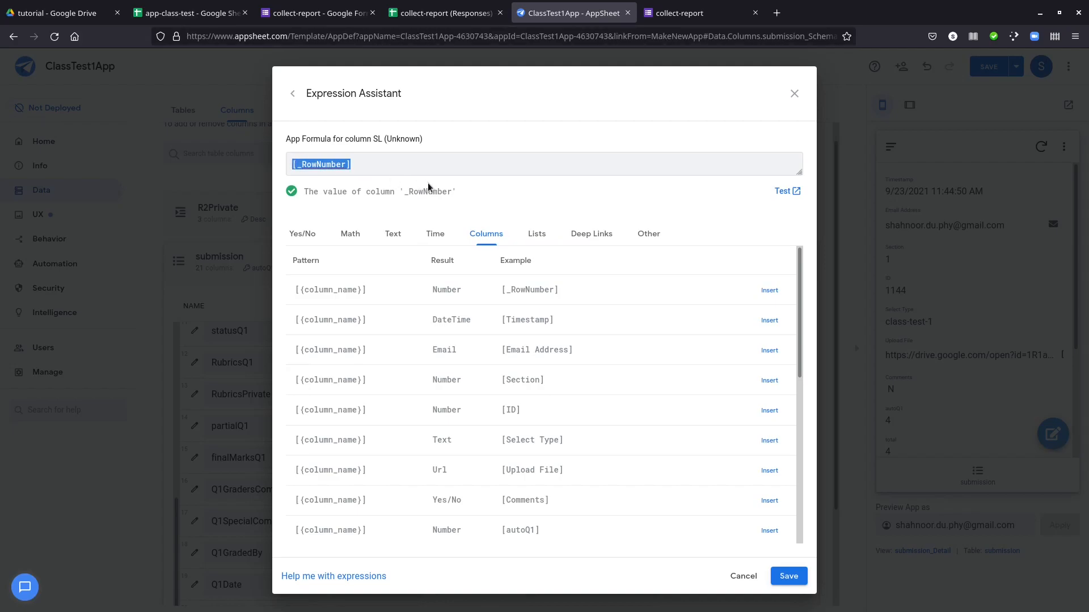
pyautogui.click(785, 577)
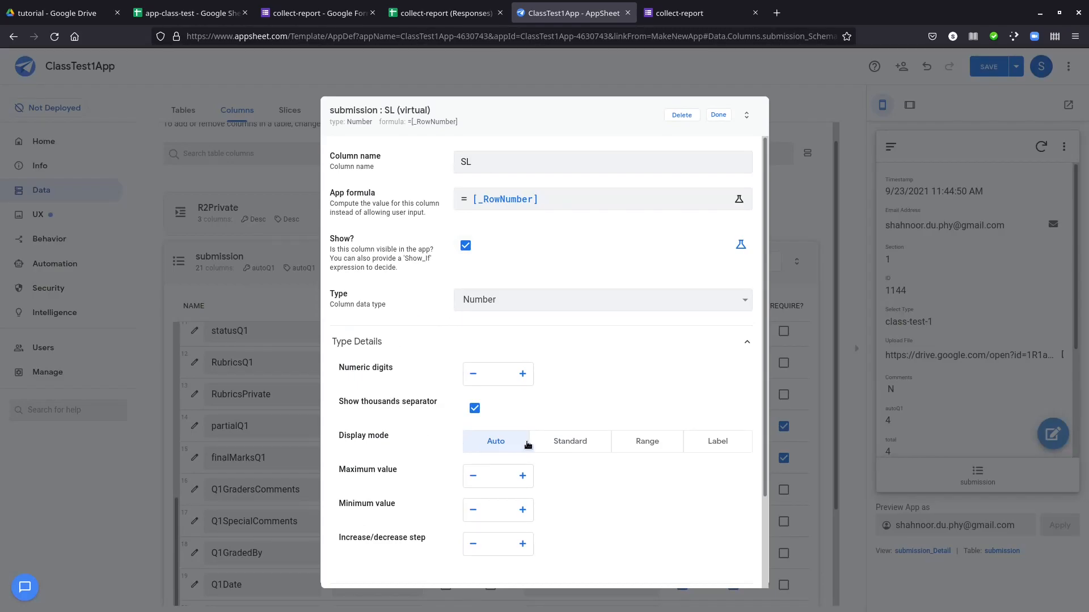
pyautogui.scroll(-2, 391, 306)
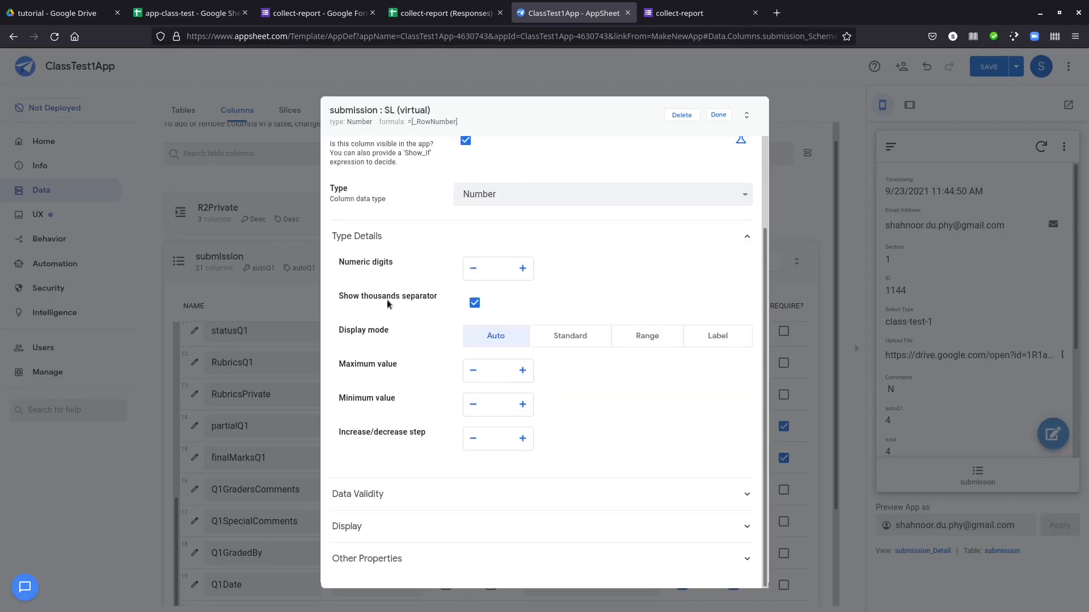
pyautogui.scroll(2, 389, 299)
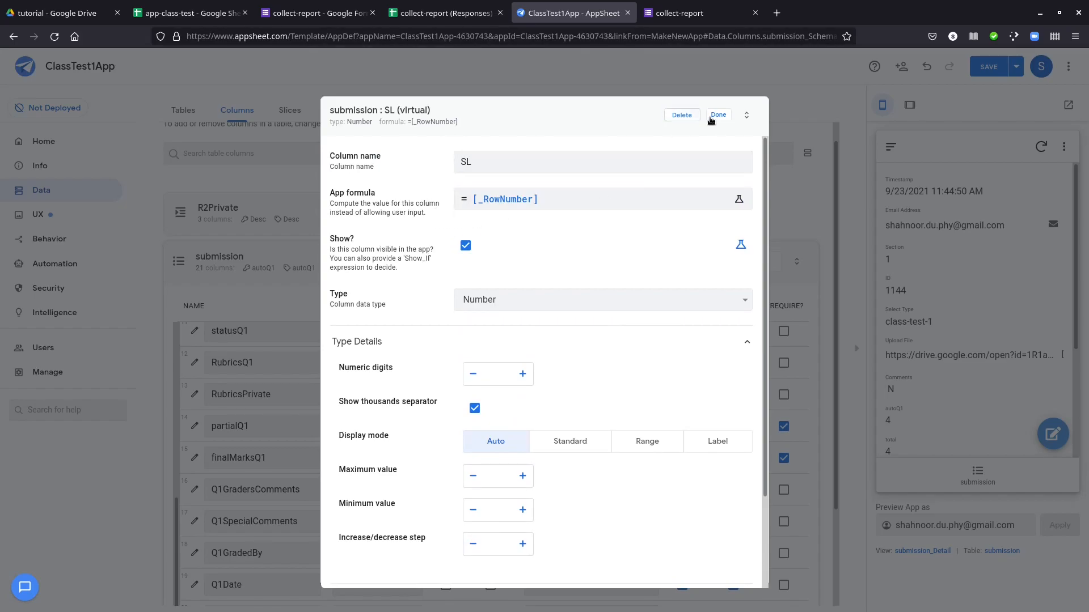
pyautogui.click(718, 115)
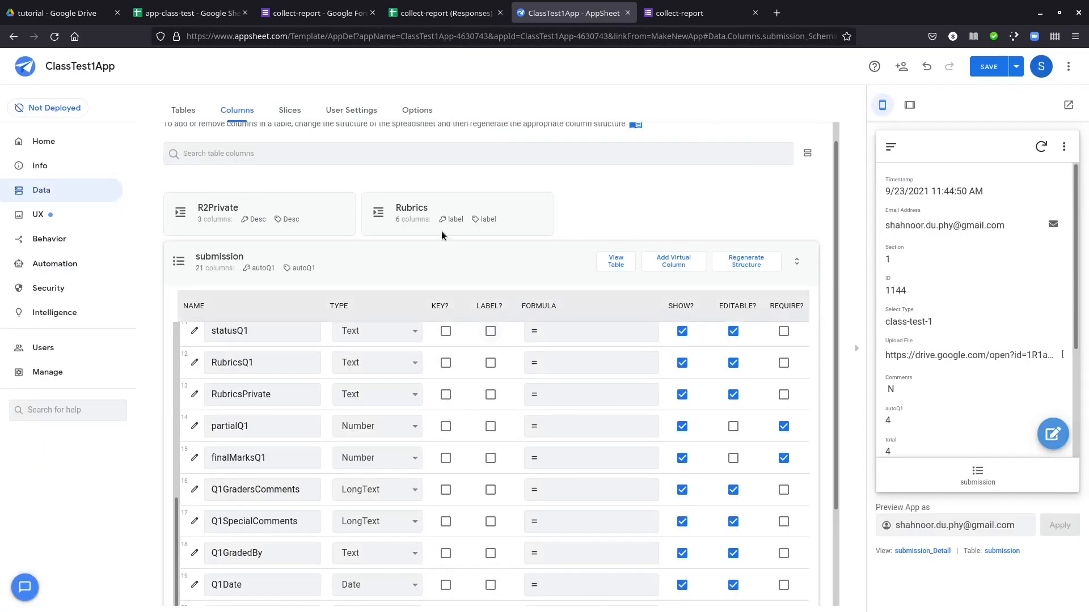
# Set the first column order entry of the submission_Detail view to SL
pyautogui.click(35, 218)
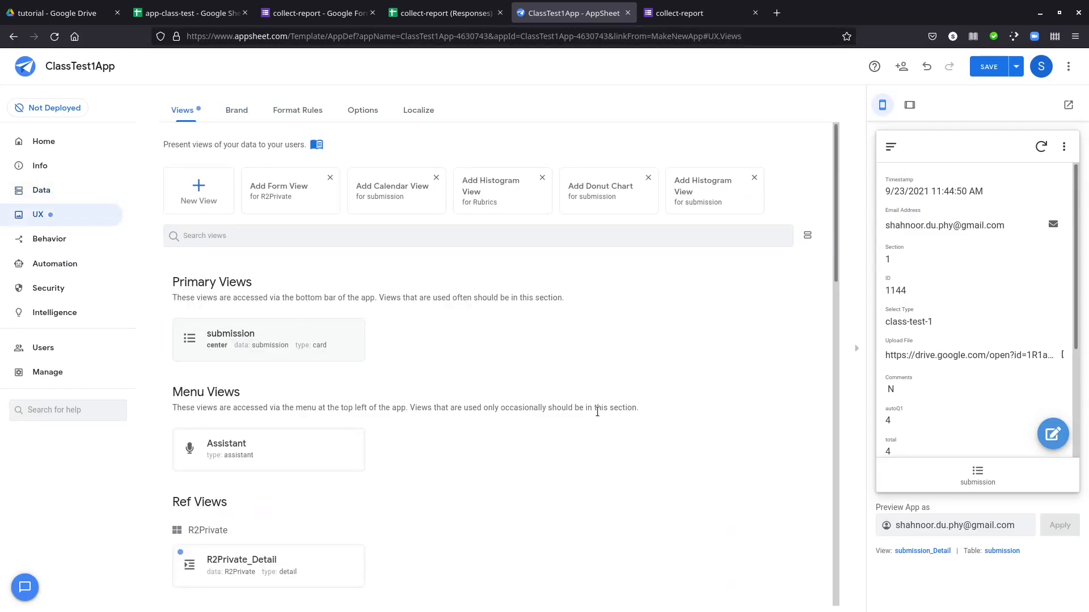
pyautogui.scroll(-3, 558, 408)
pyautogui.click(391, 437)
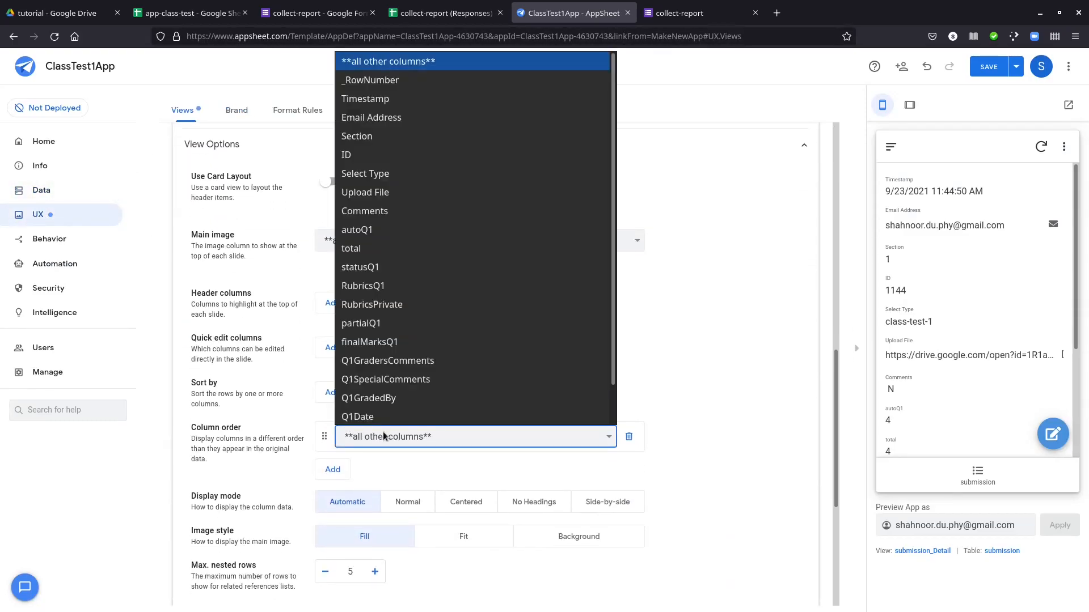
pyautogui.click(379, 416)
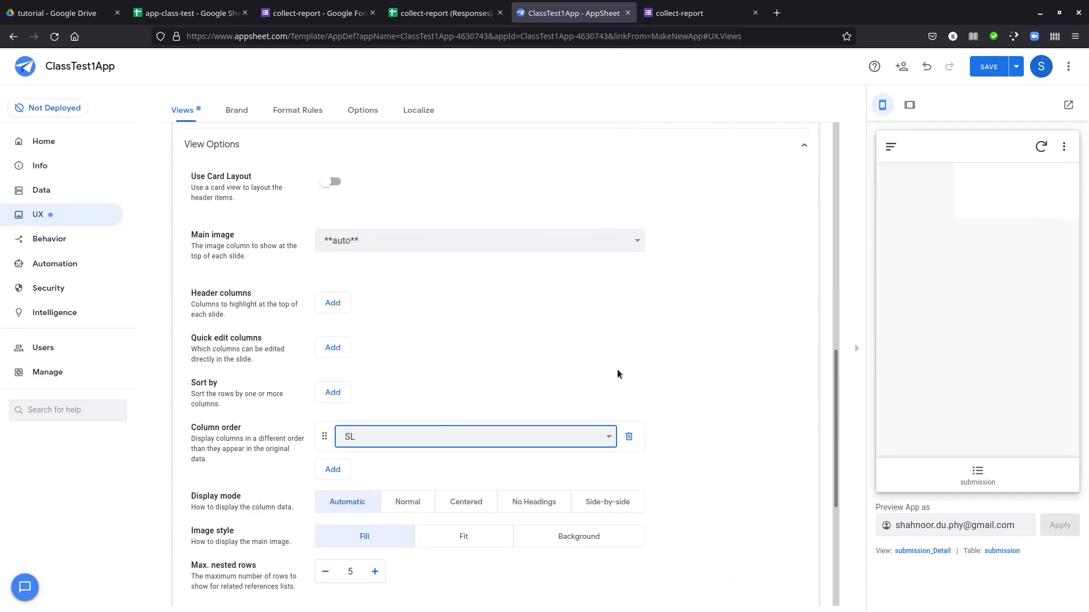
# Add Email Address and ID as the second and third entries in the submission_Detail view's column order
pyautogui.scroll(-2, 684, 393)
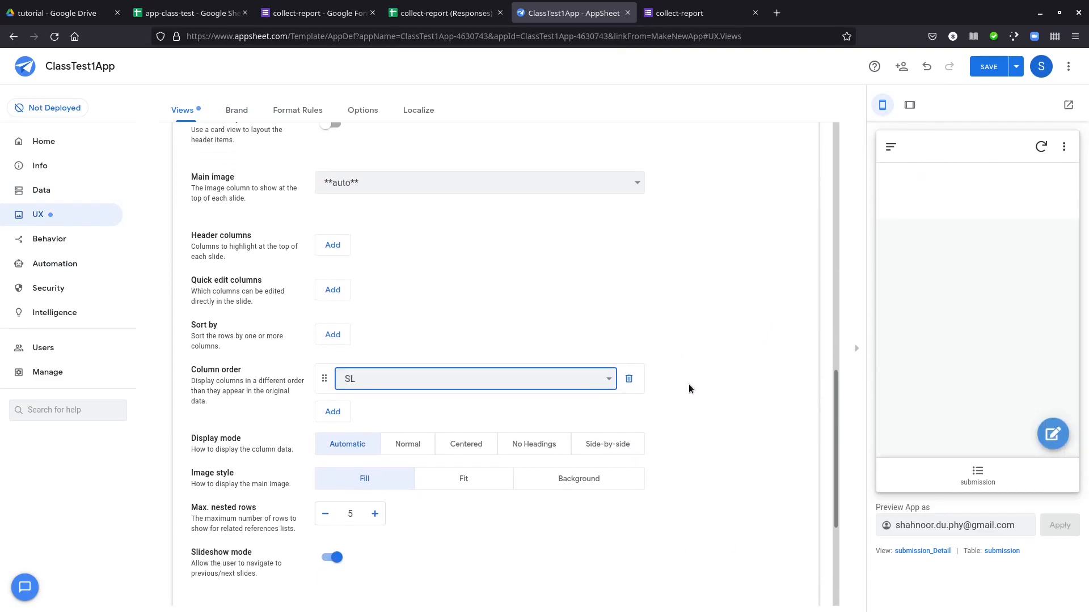
pyautogui.scroll(-1, 688, 386)
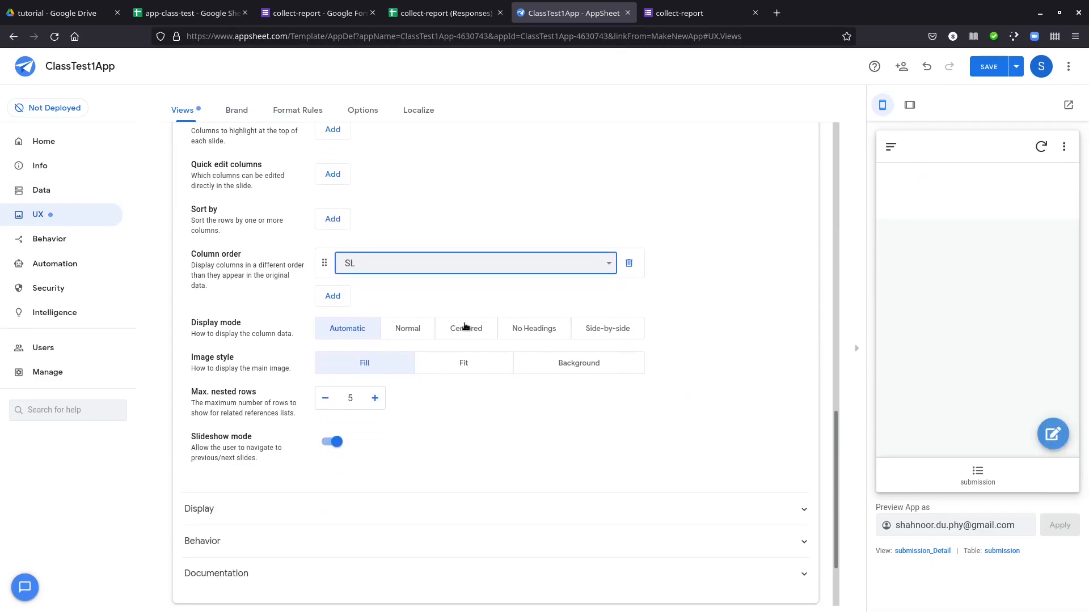
pyautogui.click(333, 296)
pyautogui.click(393, 293)
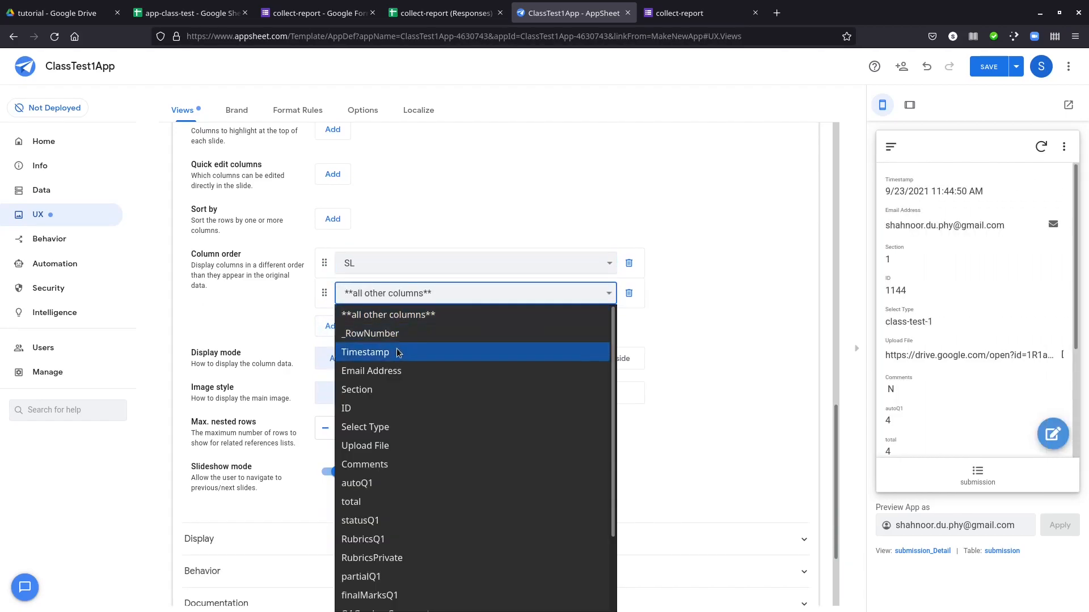
pyautogui.click(397, 371)
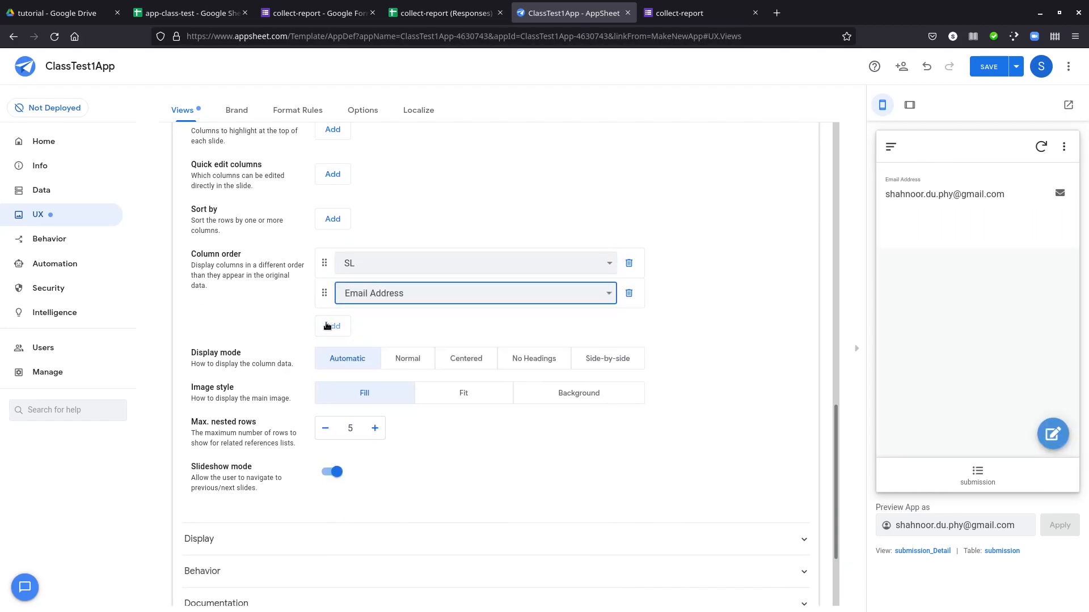
pyautogui.click(329, 326)
pyautogui.click(386, 323)
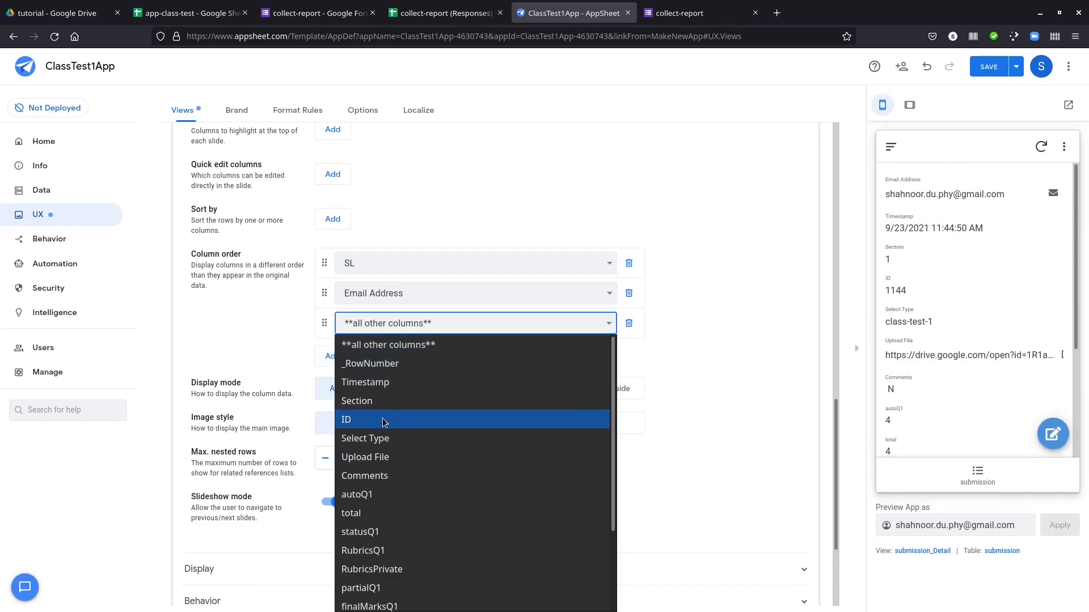
pyautogui.click(363, 420)
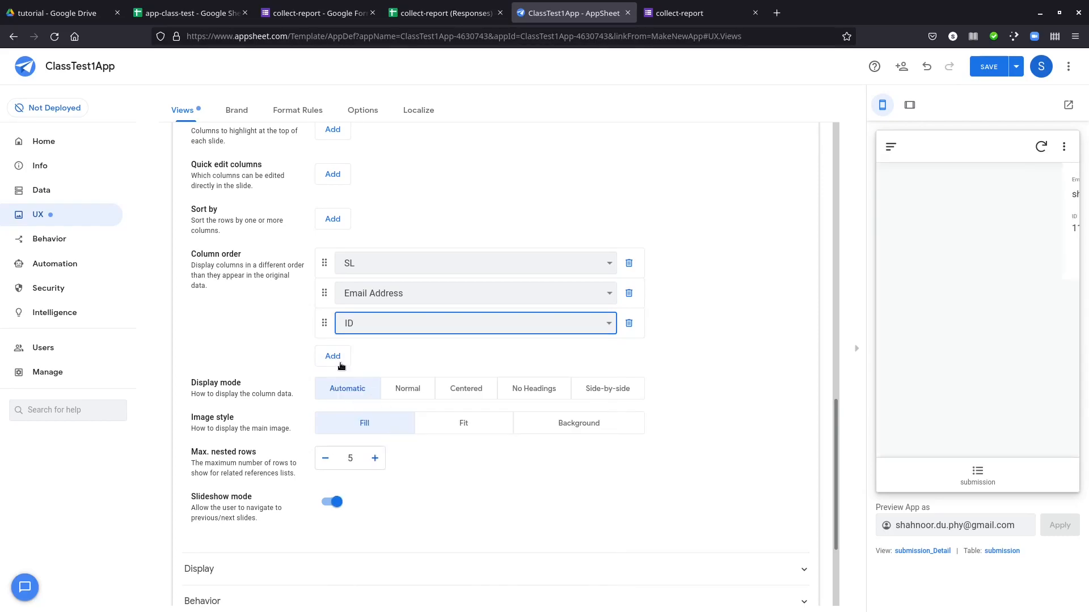
# Add Upload File and Comments as the fourth and fifth entries in the submission_Detail view's column order
pyautogui.click(333, 356)
pyautogui.click(372, 353)
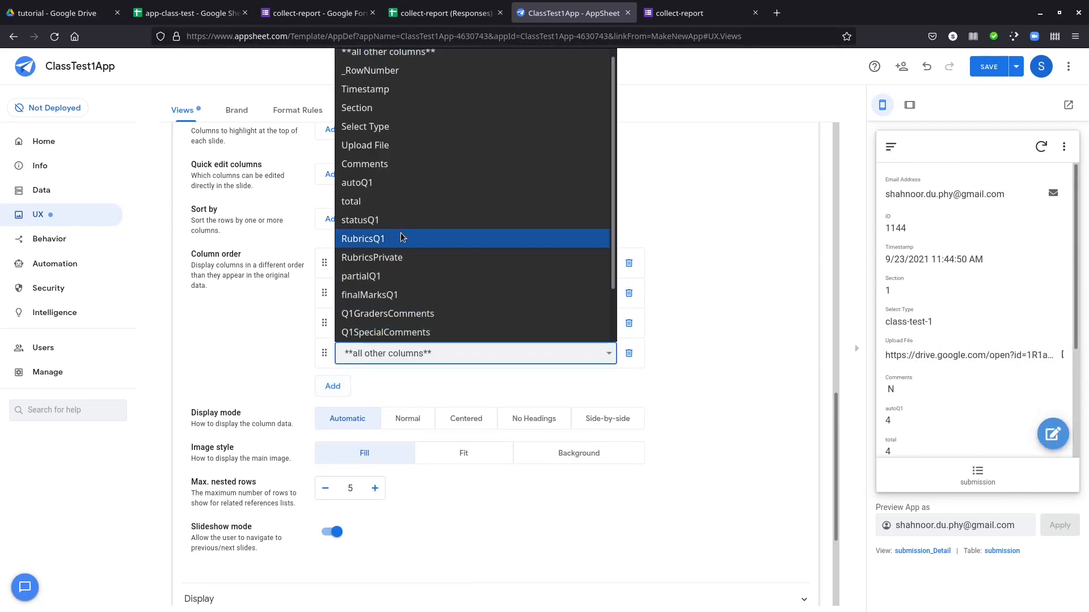
pyautogui.click(383, 154)
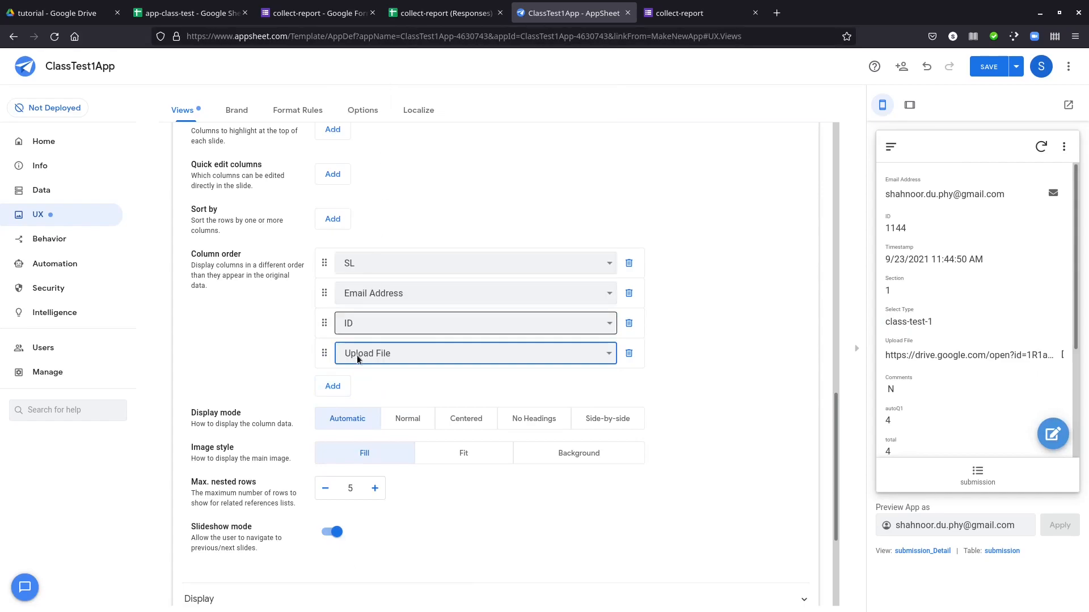
pyautogui.click(335, 385)
pyautogui.click(352, 383)
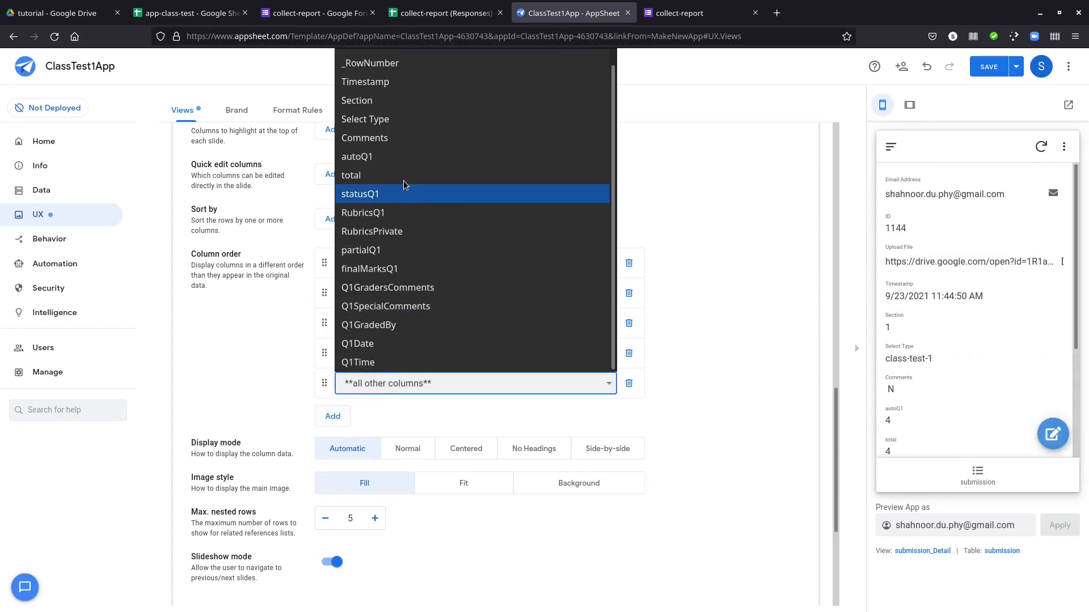
pyautogui.click(399, 139)
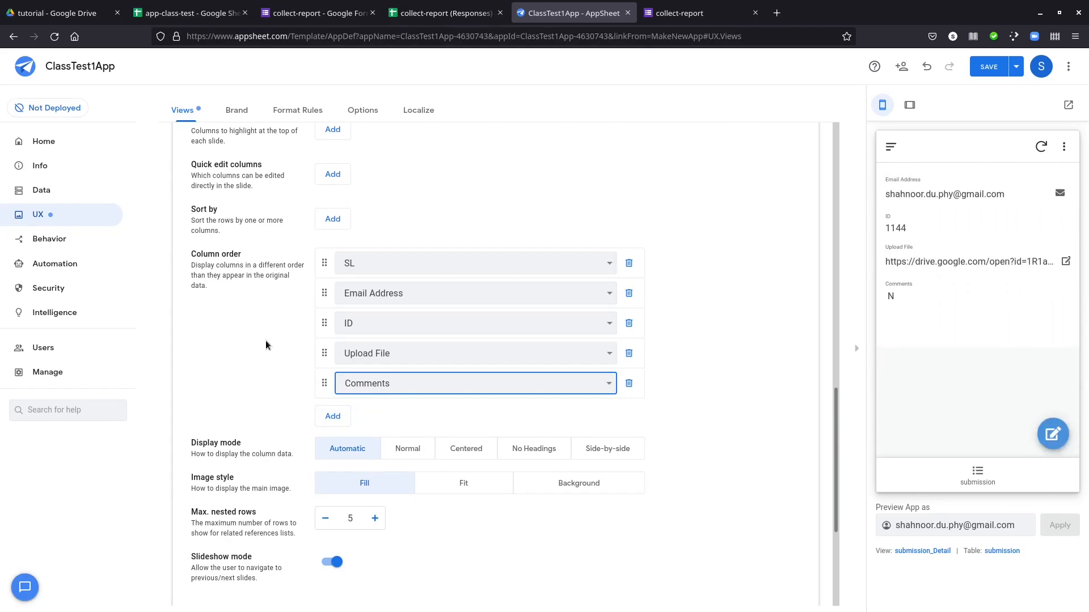
# Add autoQ1 and RubricsQ1 as the sixth and seventh entries in the submission_Detail view's column order
pyautogui.scroll(4, 266, 345)
pyautogui.scroll(-4, 265, 344)
pyautogui.click(332, 416)
pyautogui.click(433, 413)
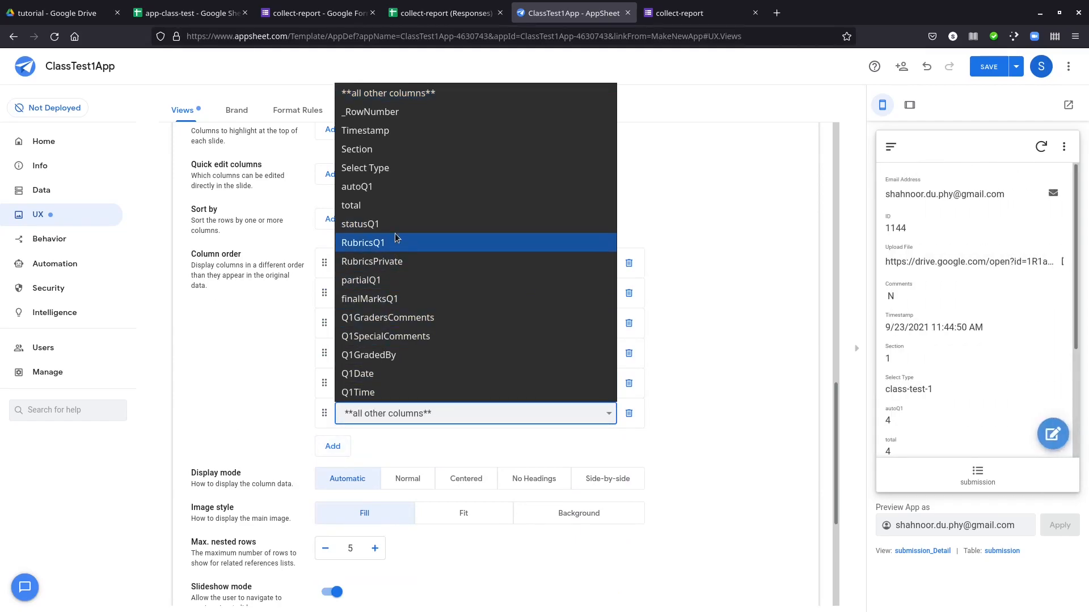
pyautogui.click(395, 187)
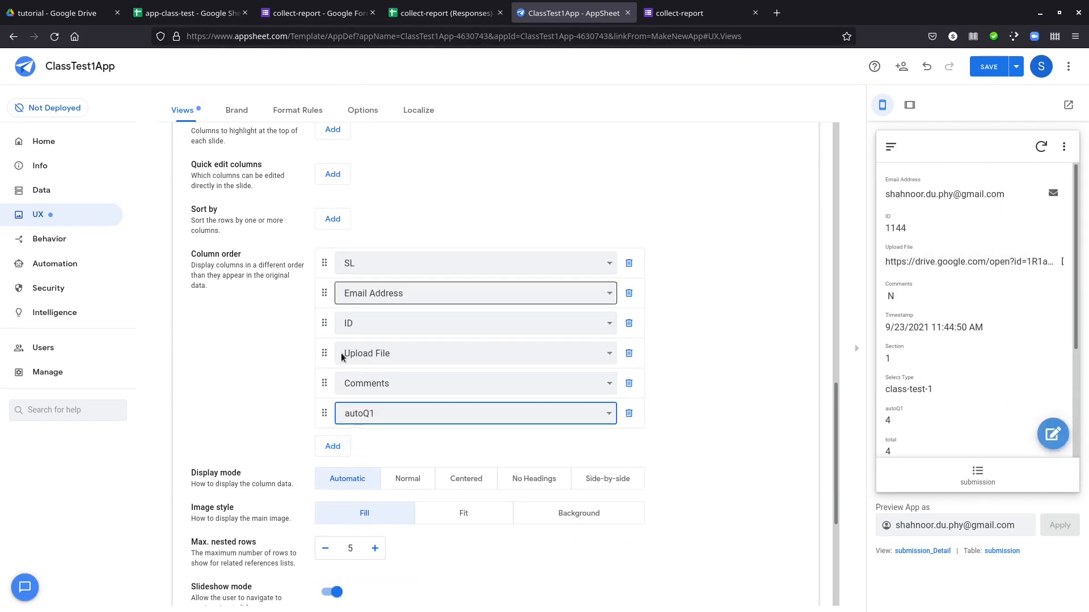
pyautogui.click(333, 446)
pyautogui.click(374, 443)
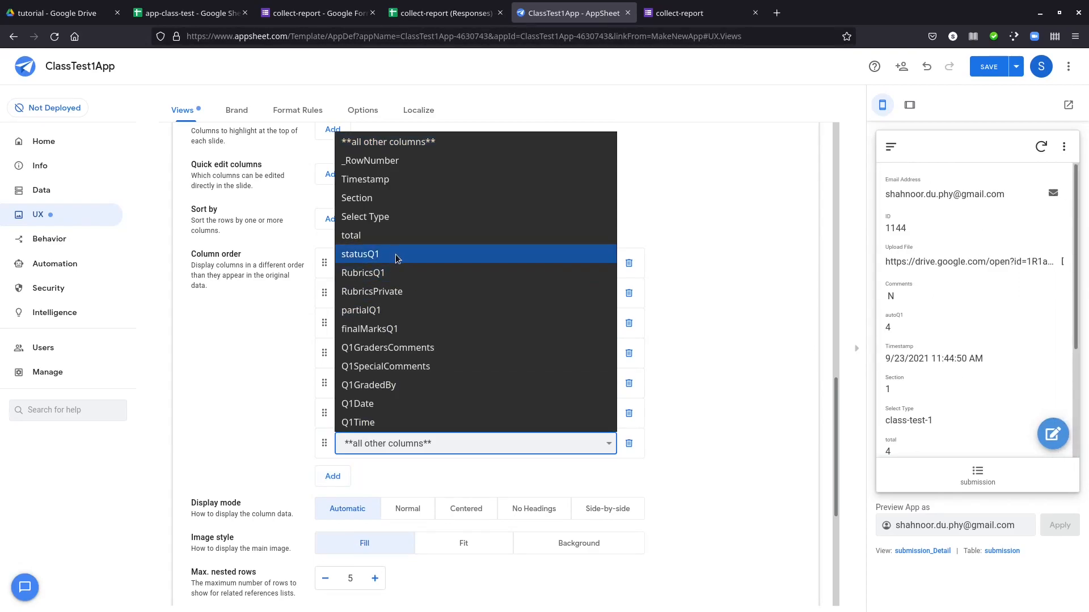
pyautogui.click(395, 273)
# Add RubricsPrivate and partialQ1 as the eighth and ninth entries in the submission_Detail view's column order
pyautogui.click(333, 476)
pyautogui.click(376, 474)
pyautogui.press('Escape')
pyautogui.click(333, 507)
pyautogui.click(386, 503)
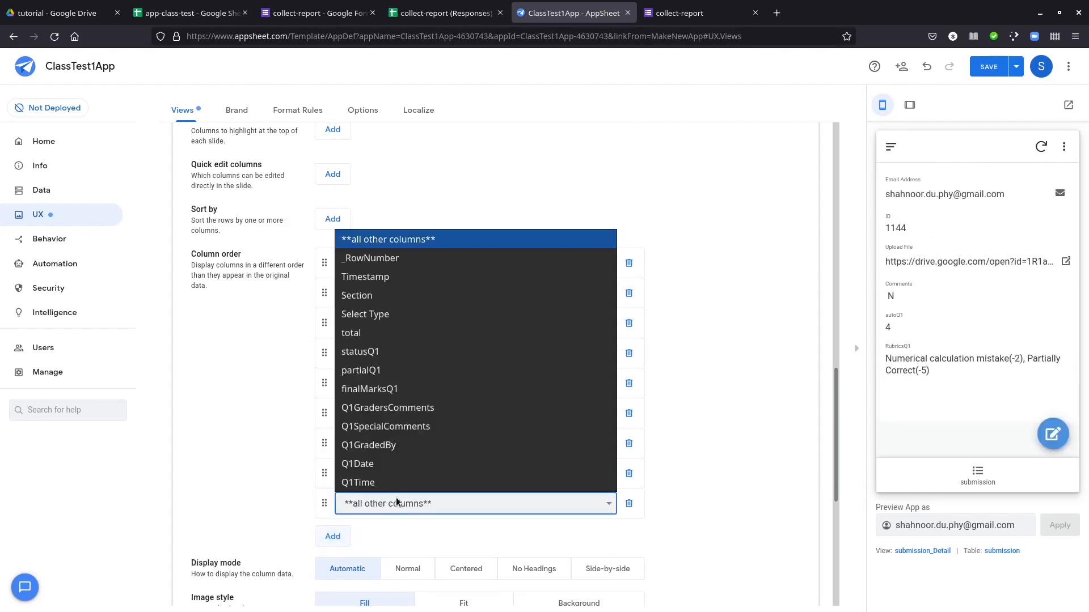
pyautogui.click(385, 385)
# Add finalMarksQ1 and Q1GradersComments as the tenth and eleventh entries in the submission_Detail view's column order
pyautogui.click(335, 536)
pyautogui.click(340, 534)
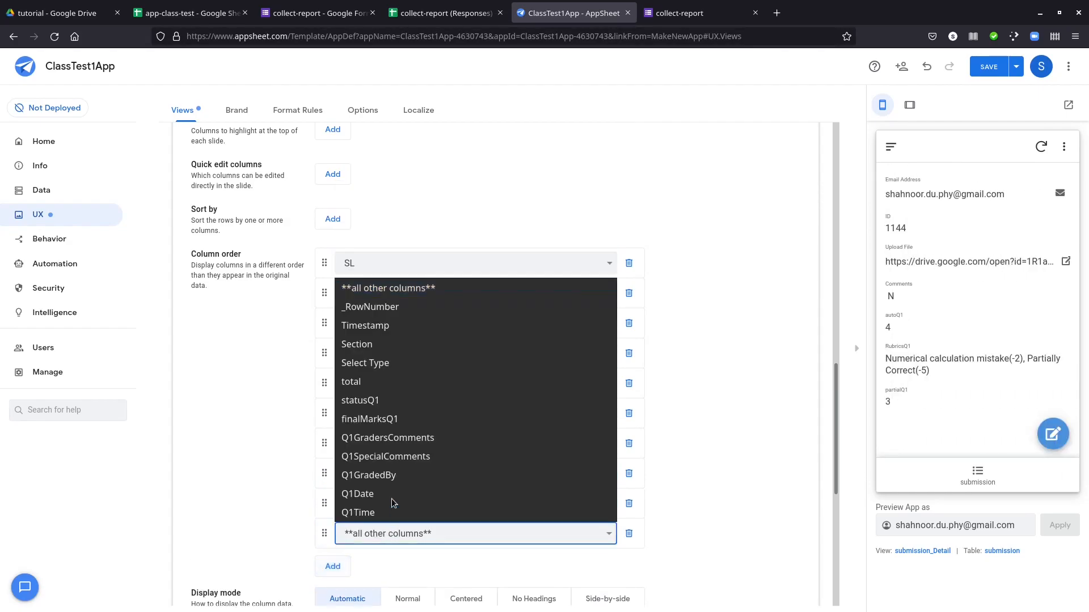
pyautogui.click(375, 434)
pyautogui.click(333, 566)
pyautogui.click(375, 564)
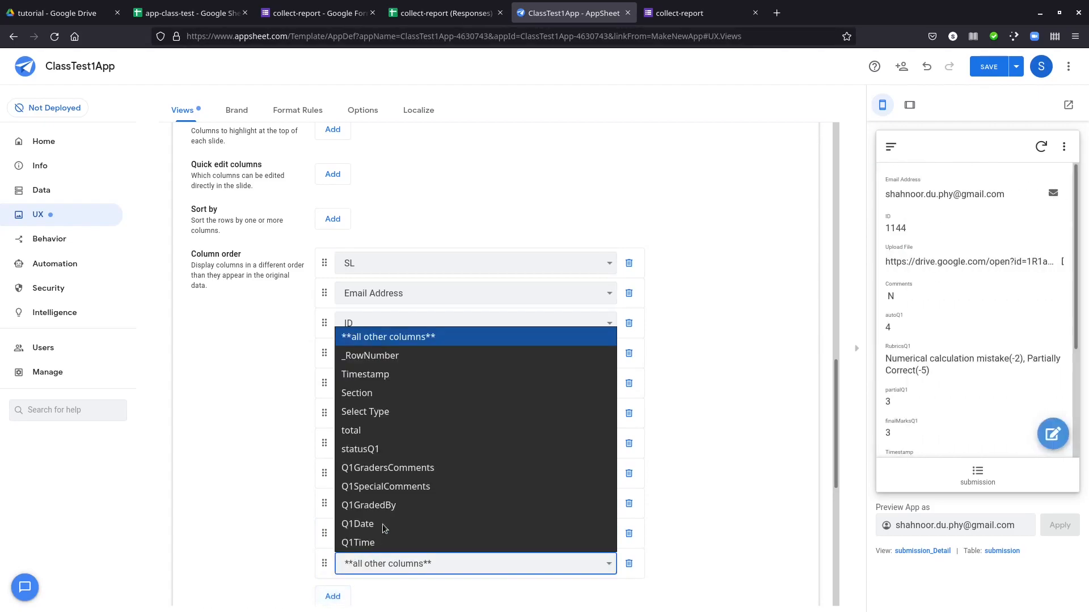
pyautogui.click(407, 468)
# Add Q1SpecialComments as the last column order entry and delete the surplus all other columns entry below it
pyautogui.scroll(-1, 263, 567)
pyautogui.click(333, 536)
pyautogui.click(374, 536)
pyautogui.click(406, 466)
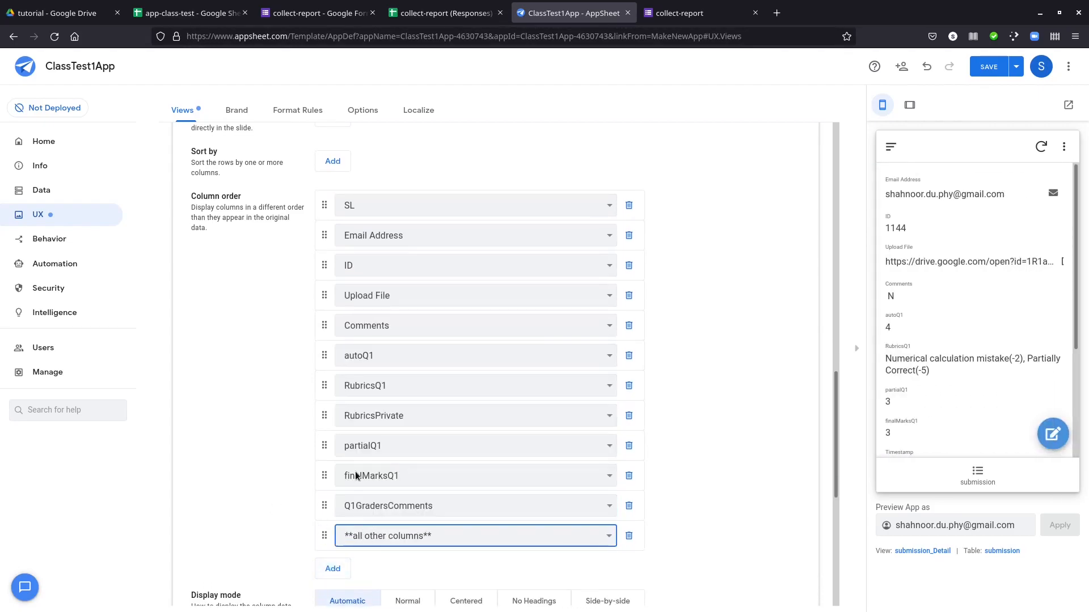
pyautogui.click(333, 569)
pyautogui.click(379, 568)
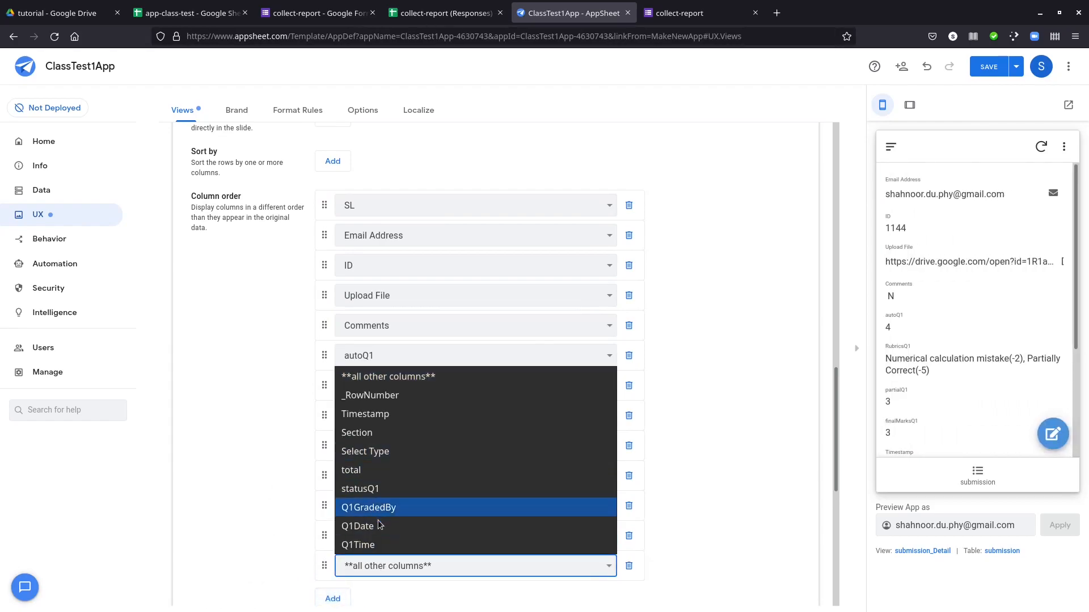
pyautogui.click(295, 543)
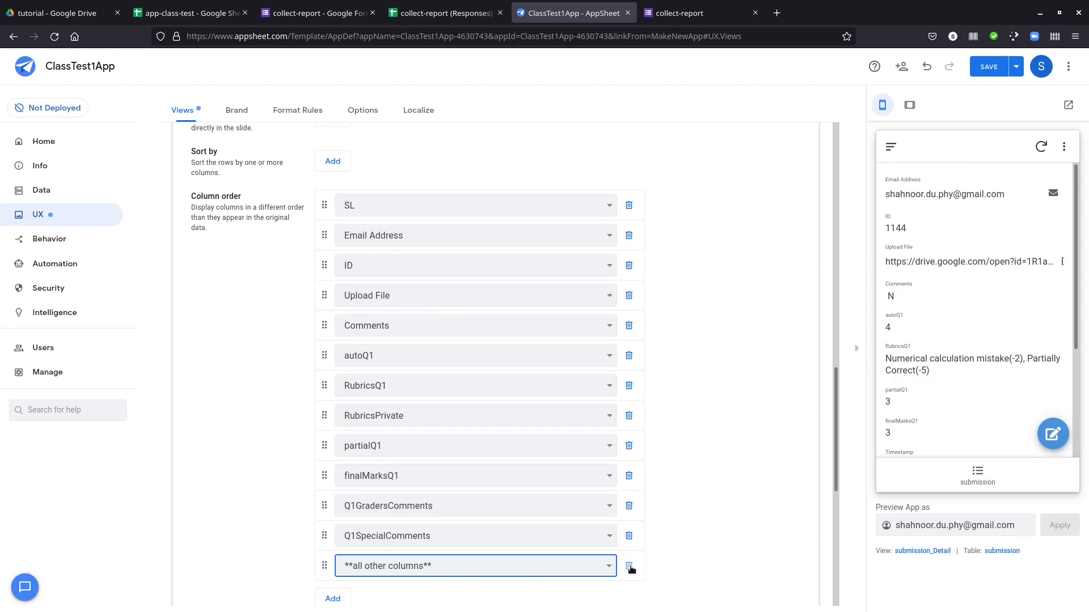
pyautogui.click(629, 567)
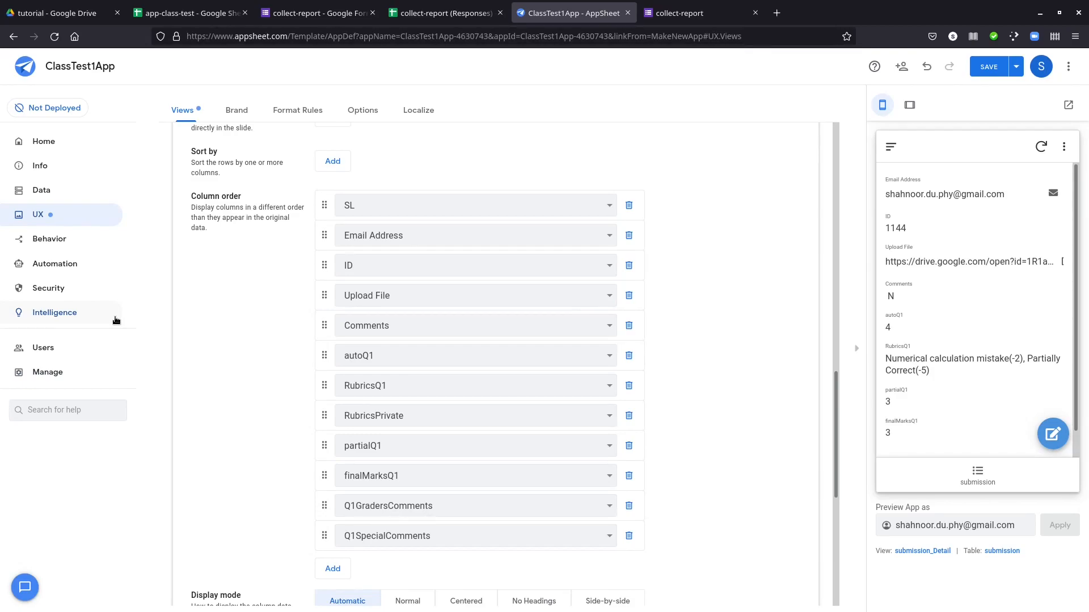
# Hide the Q1GradedBy, Q1Date and Q1Time columns of the submission table by turning off their Show setting
pyautogui.click(46, 194)
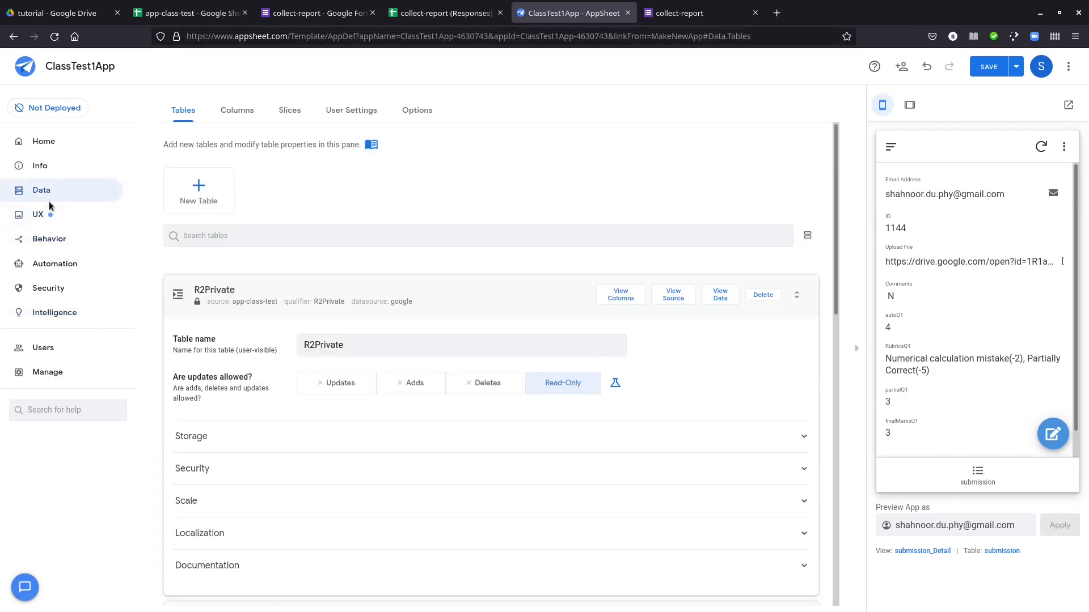
pyautogui.click(237, 111)
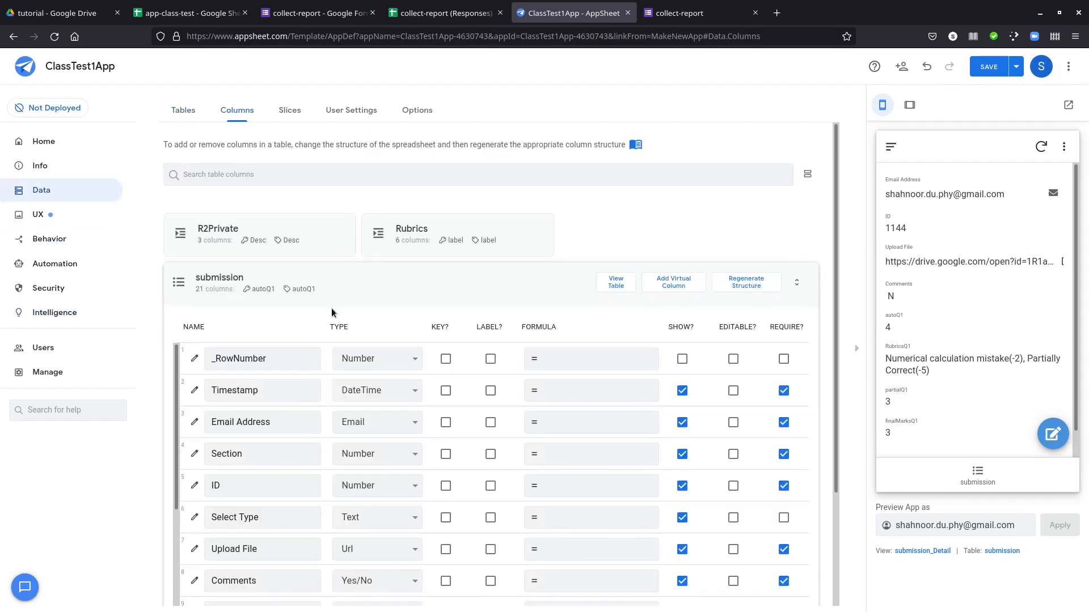
pyautogui.scroll(-5, 457, 398)
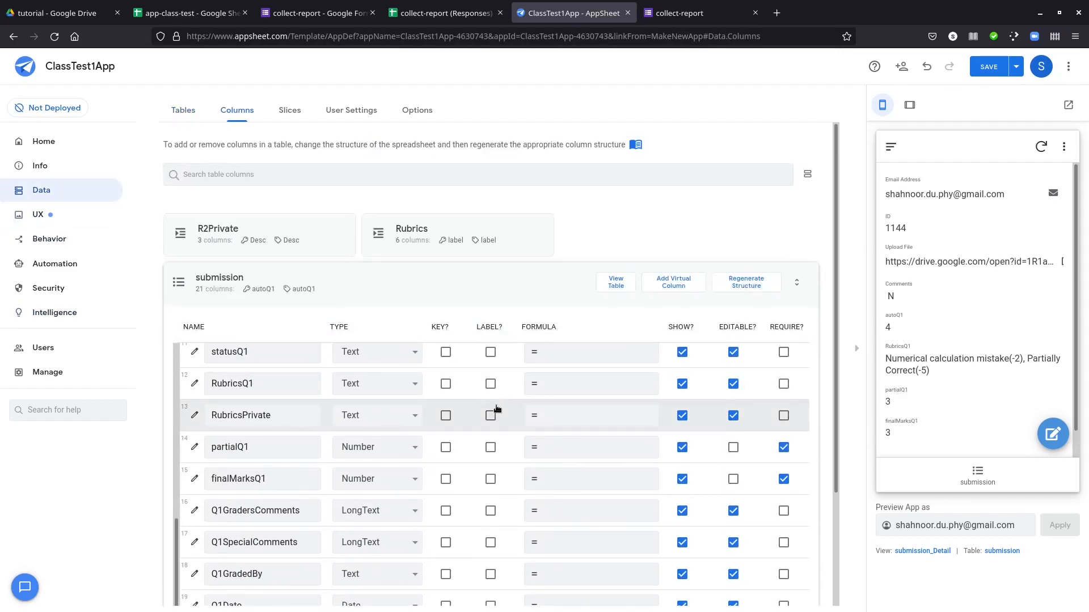
pyautogui.scroll(-2, 496, 411)
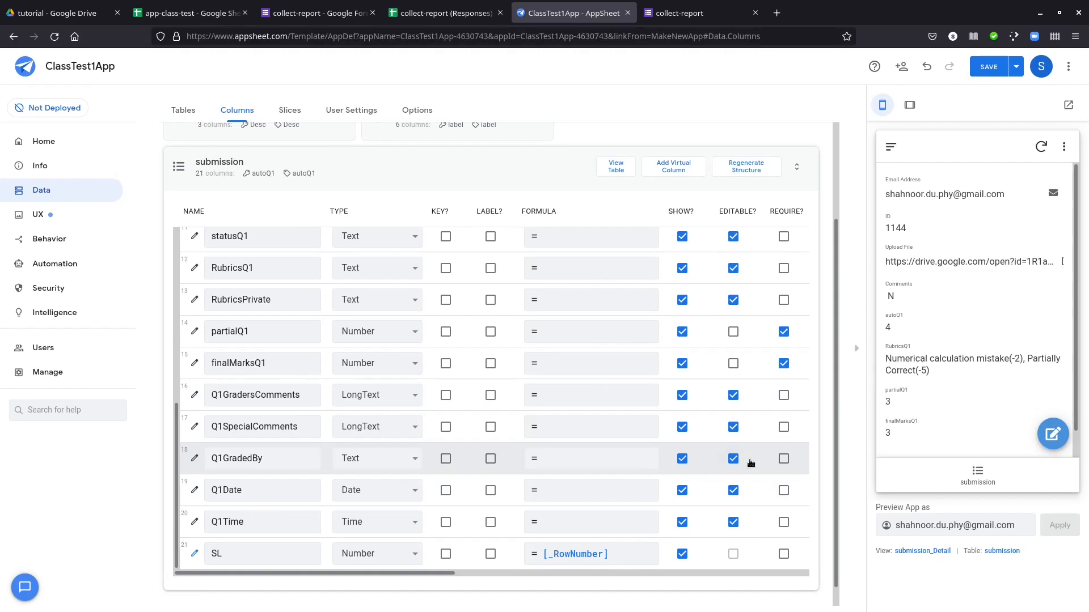
pyautogui.click(681, 459)
pyautogui.click(683, 490)
pyautogui.scroll(5, 683, 458)
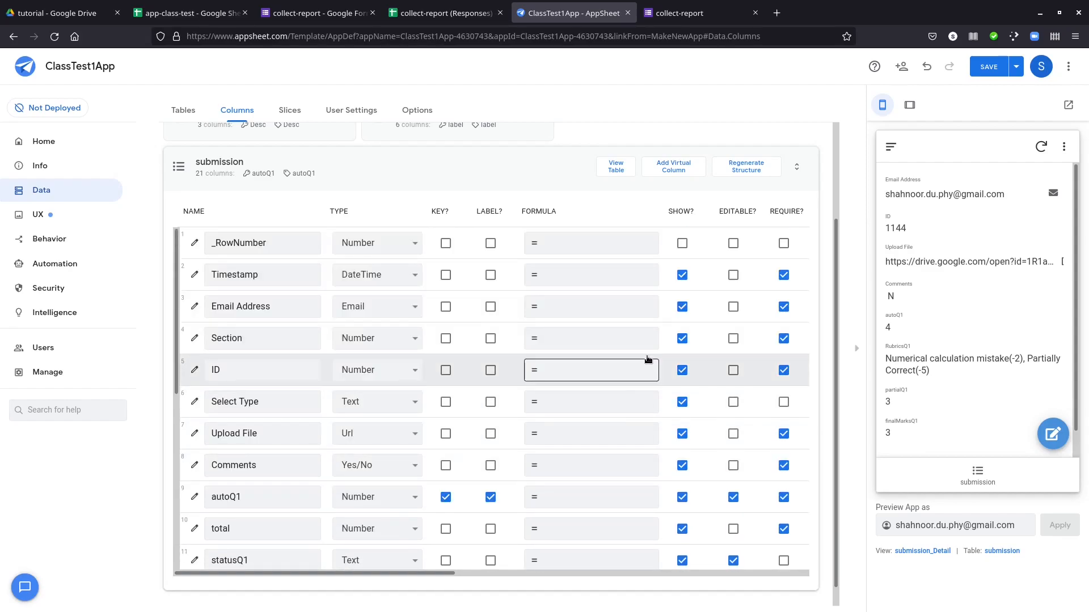
pyautogui.scroll(-2, 681, 428)
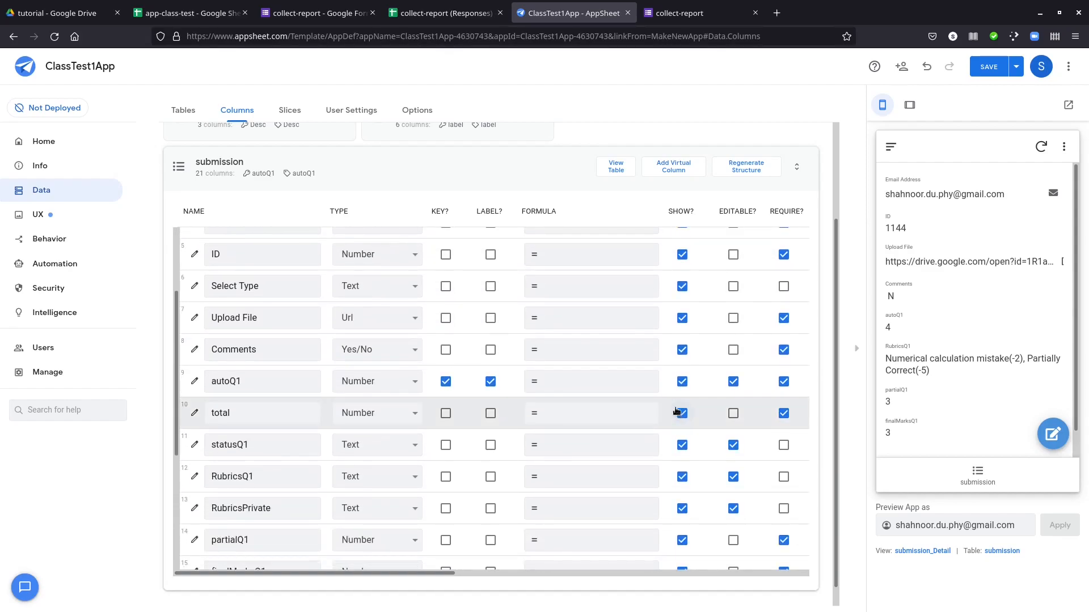
pyautogui.scroll(1, 681, 417)
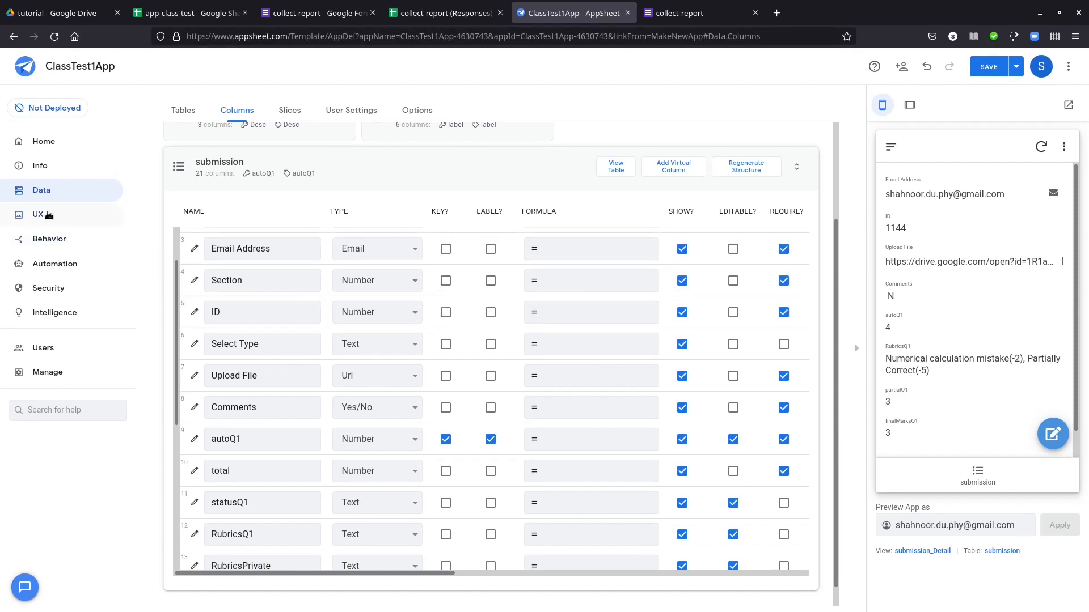
# Save the app and open the submission view in the app preview
pyautogui.click(49, 214)
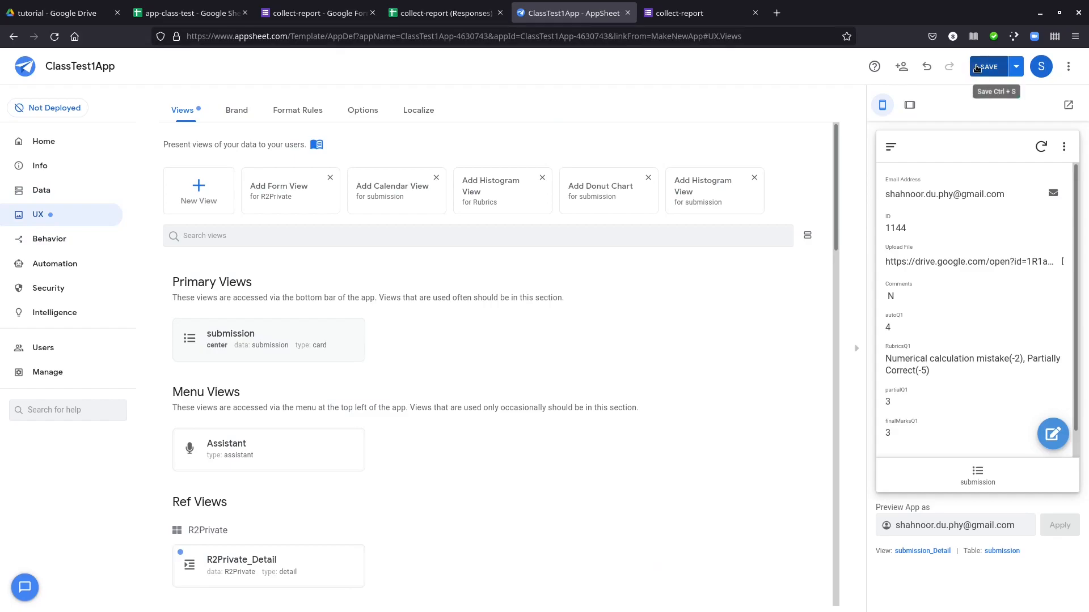
pyautogui.click(976, 67)
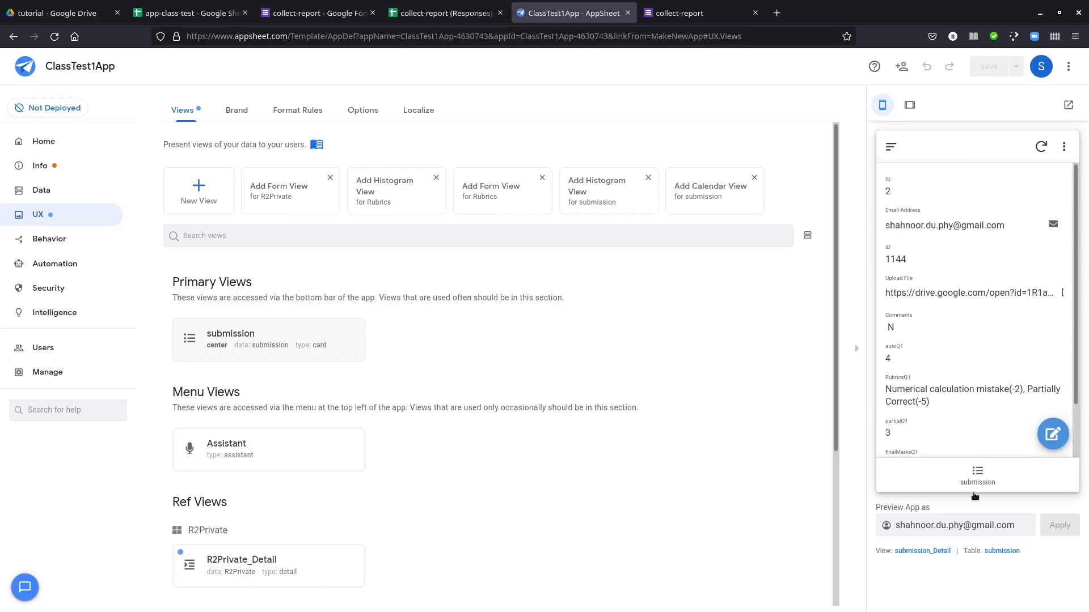
pyautogui.click(974, 475)
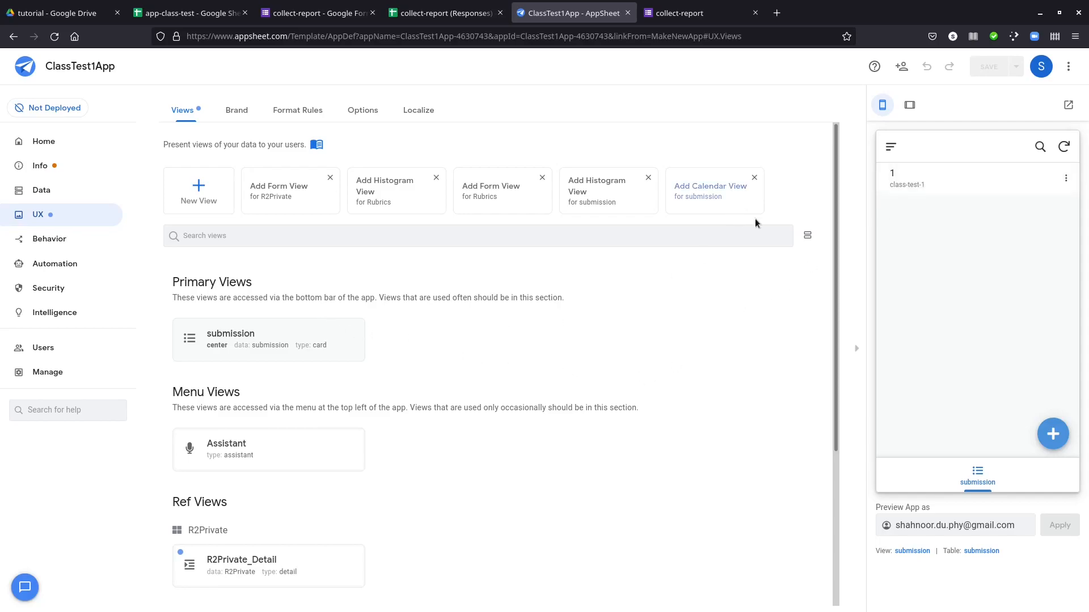
# Change the primary submission view's type to table and remove its Timestamp sort rule
pyautogui.click(356, 334)
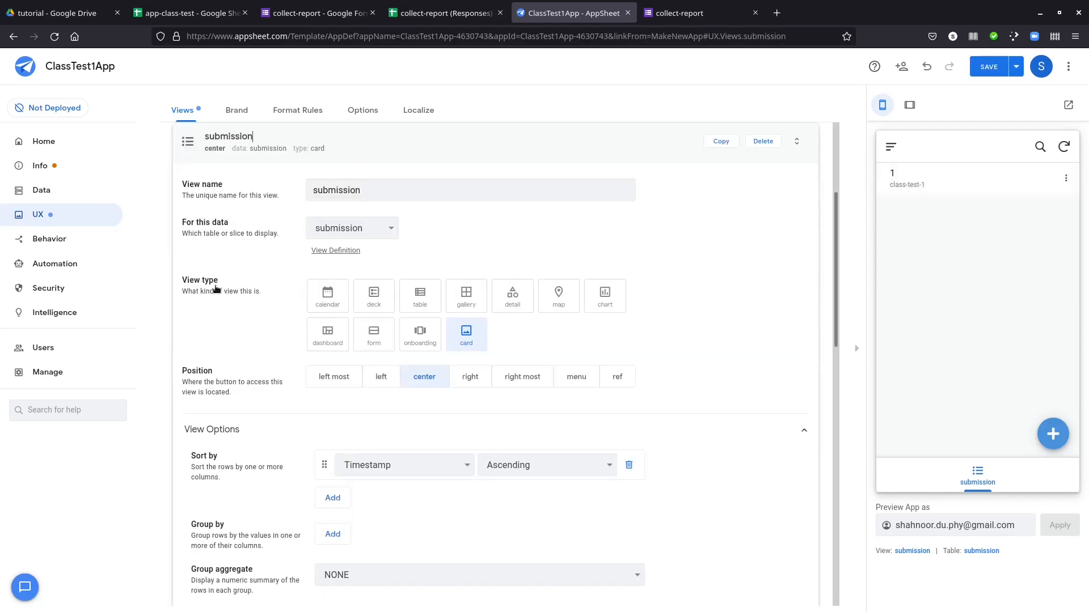
pyautogui.moveTo(178, 198); pyautogui.dragTo(254, 217)
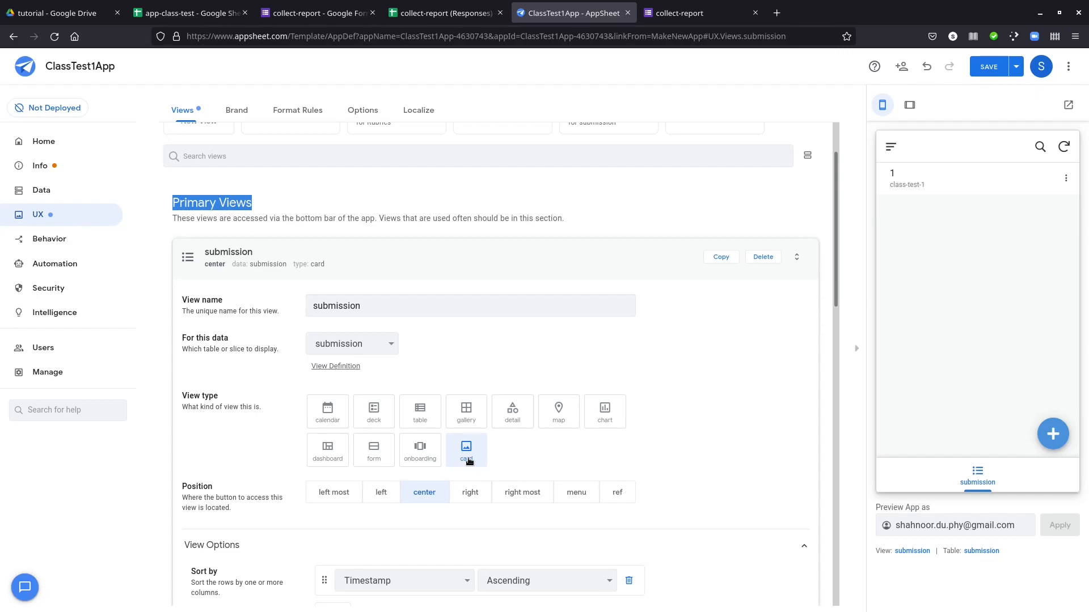
pyautogui.click(421, 414)
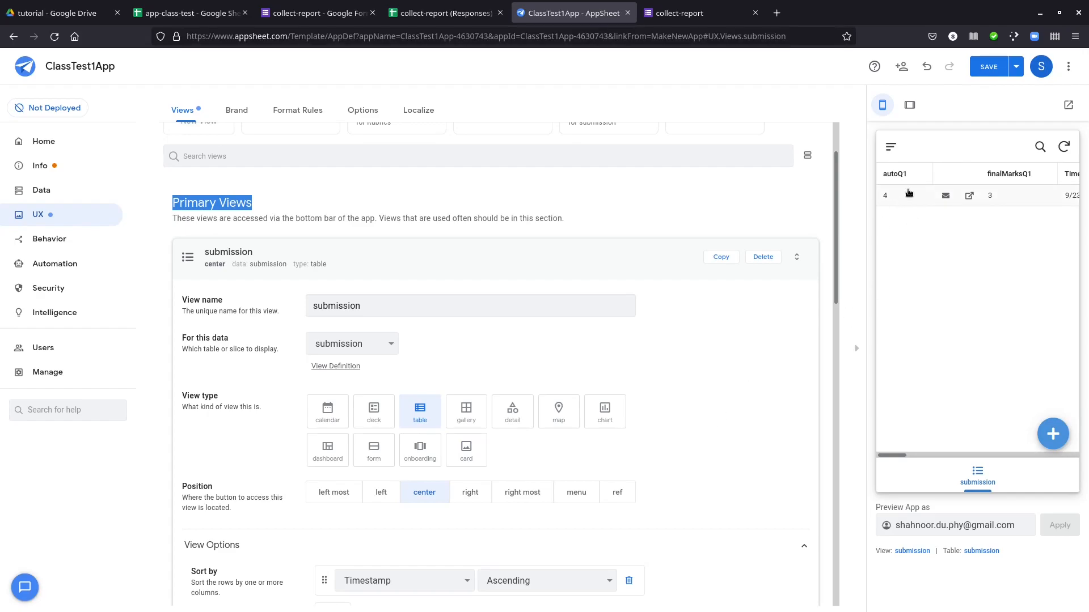
pyautogui.scroll(-2, 780, 360)
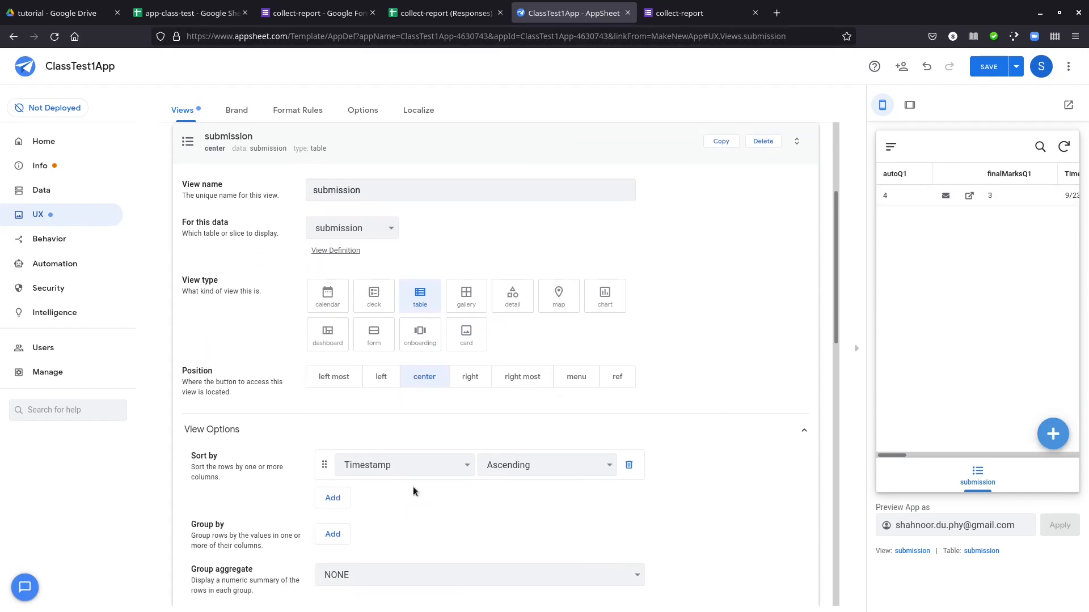
pyautogui.click(626, 465)
# Set the submission table view's column order to SL followed by Email Address
pyautogui.scroll(-2, 413, 497)
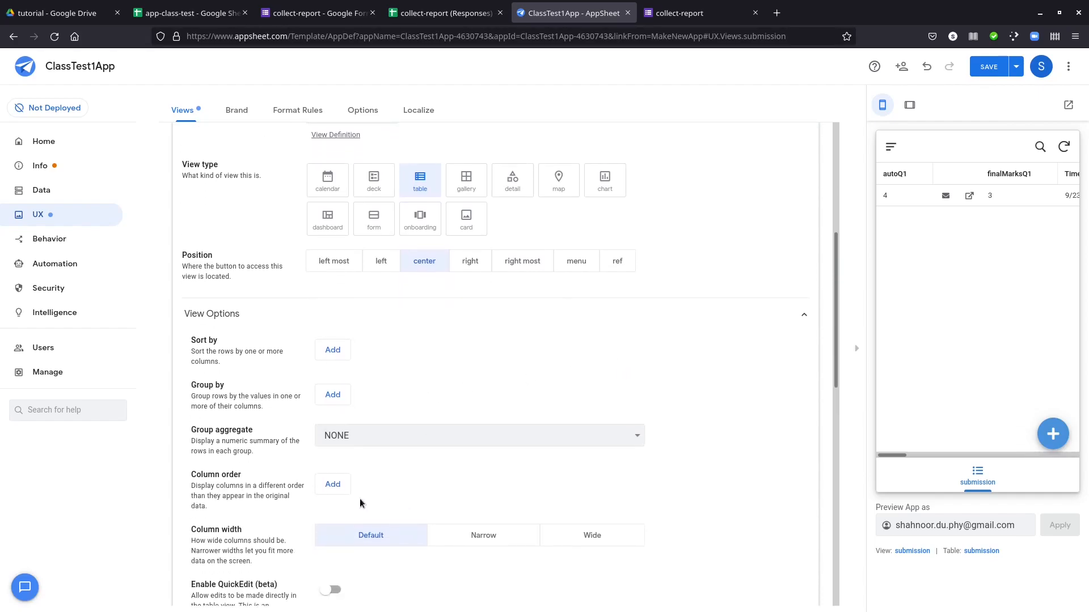
pyautogui.click(336, 485)
pyautogui.click(386, 480)
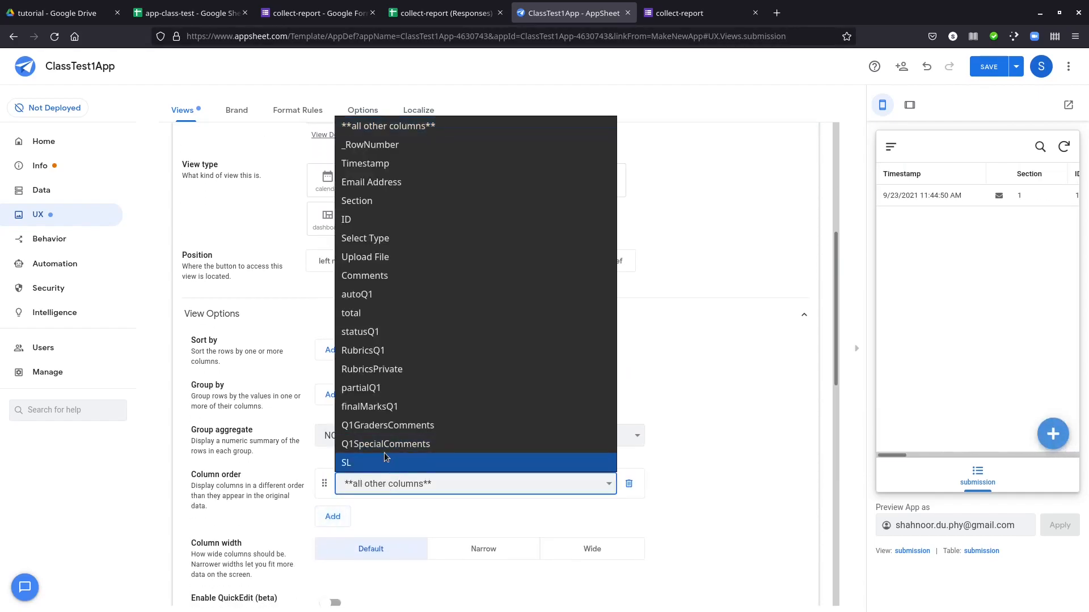
pyautogui.click(384, 457)
pyautogui.click(333, 516)
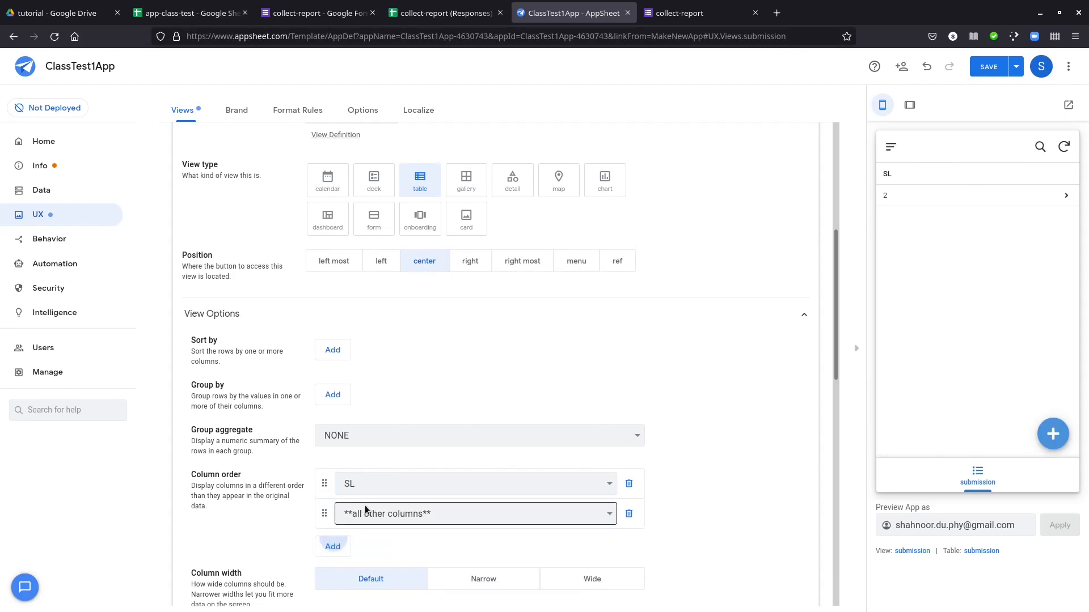
pyautogui.click(376, 507)
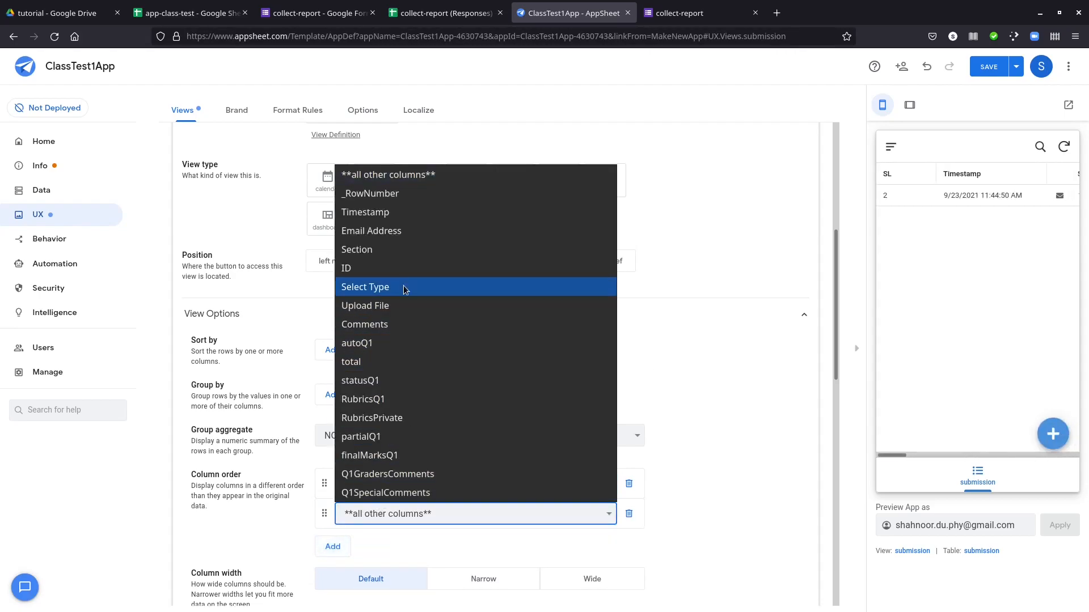
pyautogui.click(412, 234)
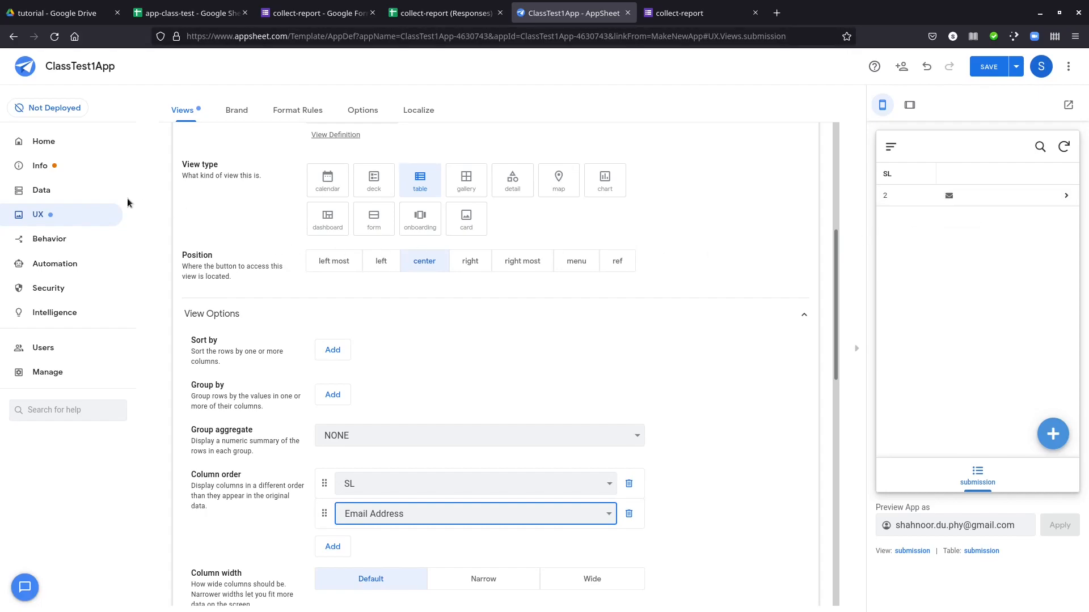
# Add a virtual column named emailString to the submission table with the app formula [Email Address]
pyautogui.click(62, 192)
pyautogui.click(251, 115)
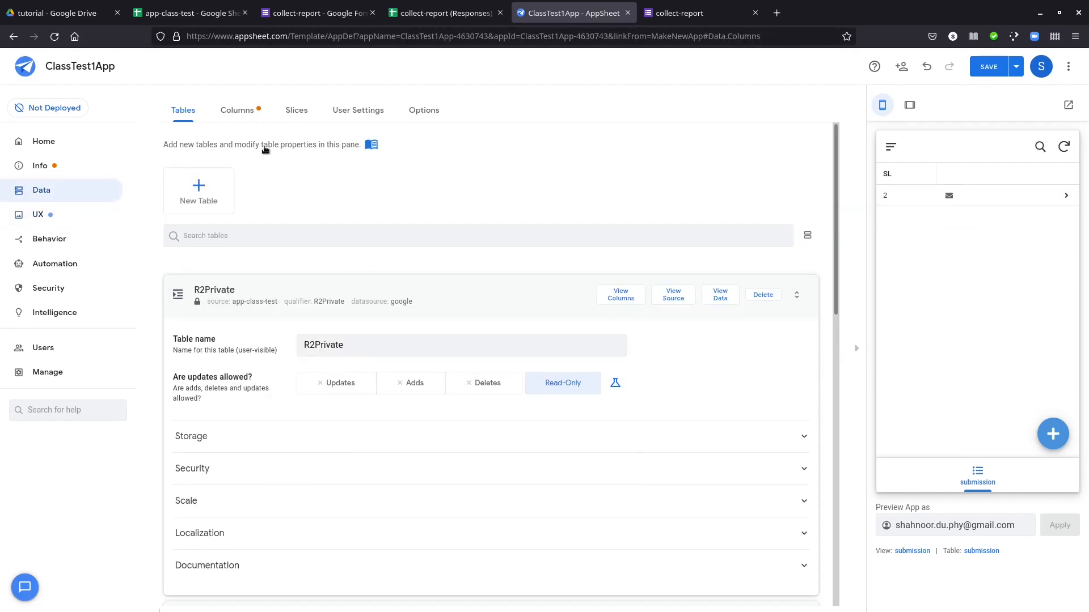
pyautogui.click(673, 282)
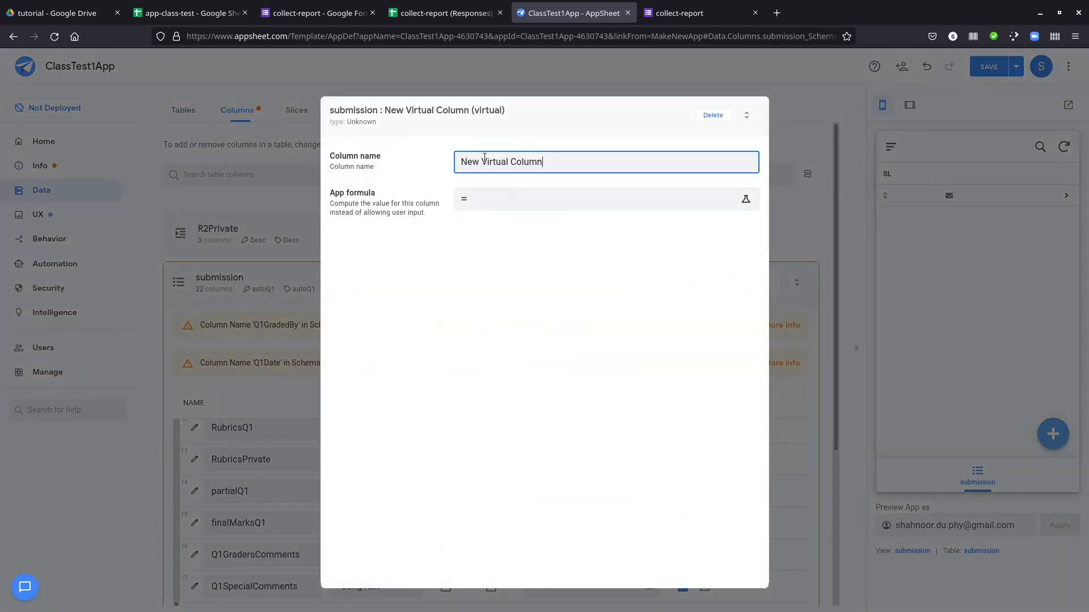
pyautogui.moveTo(484, 159); pyautogui.dragTo(387, 145)
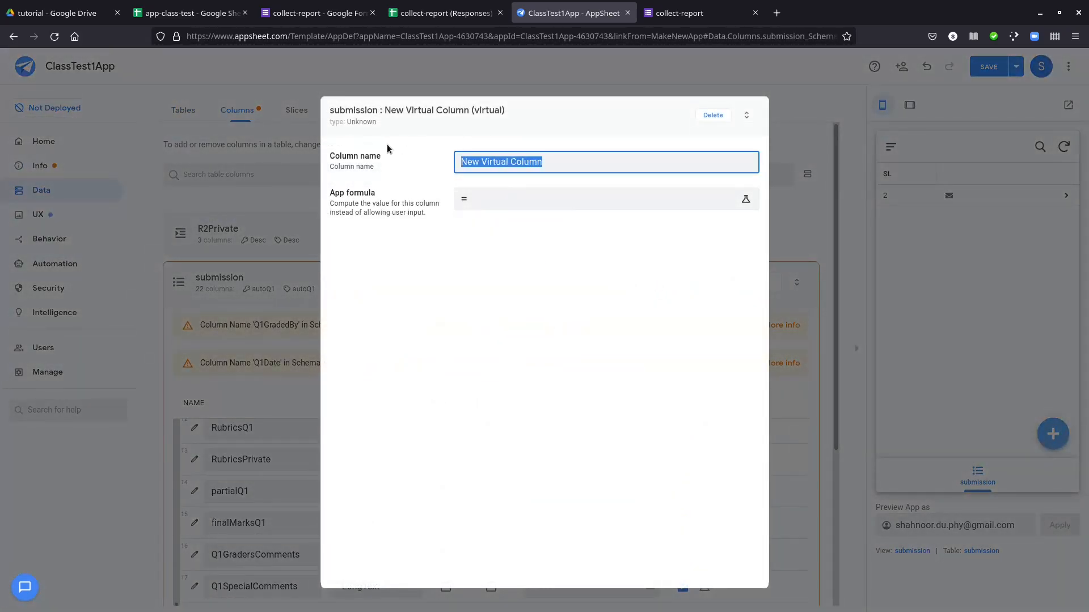
pyautogui.write('emailString')
pyautogui.click(486, 203)
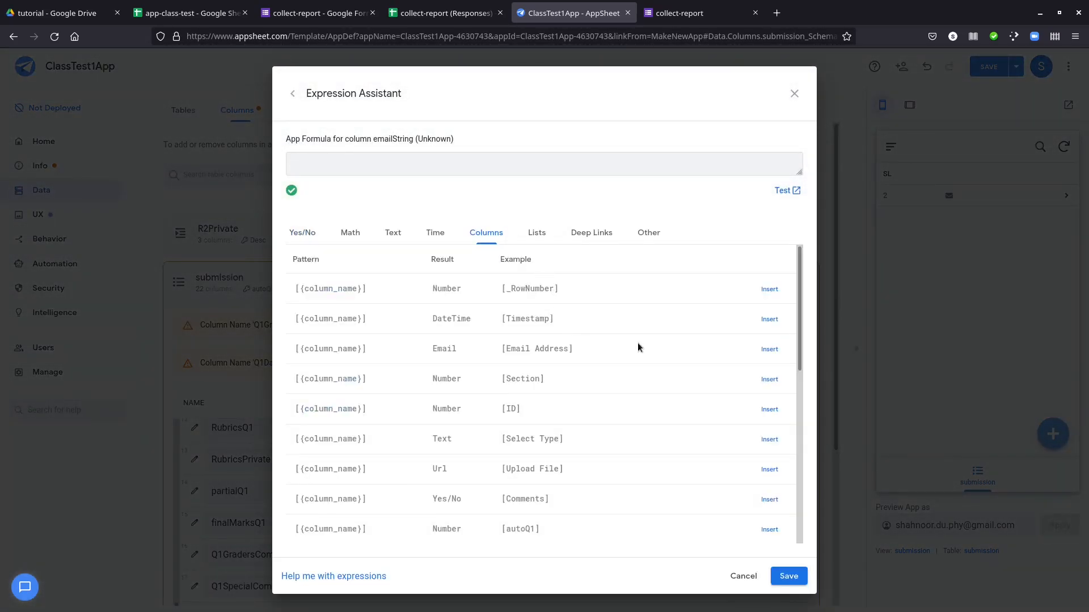
pyautogui.click(763, 346)
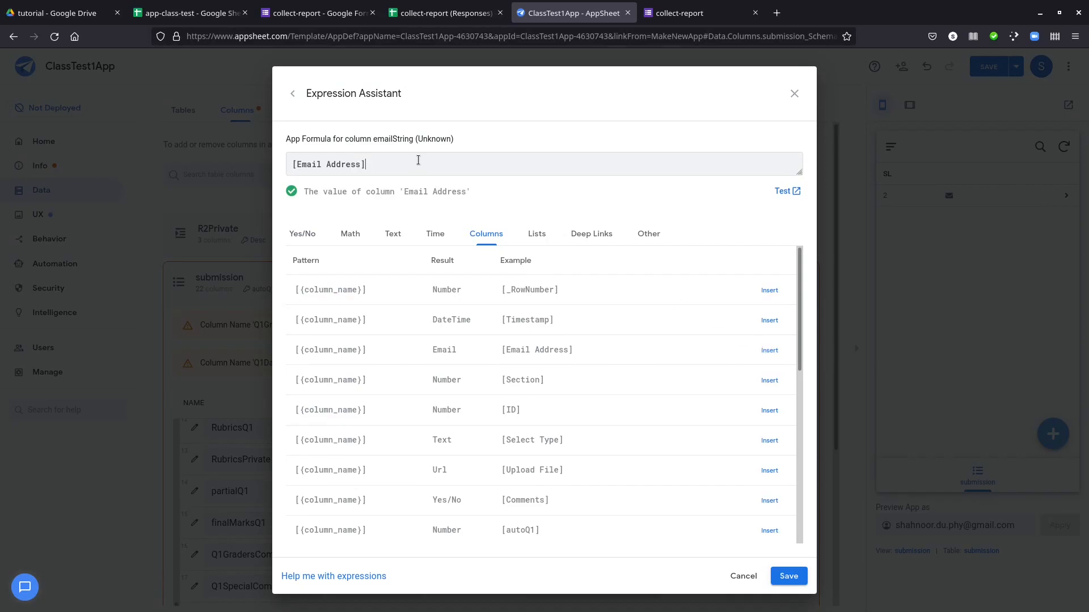
pyautogui.click(773, 574)
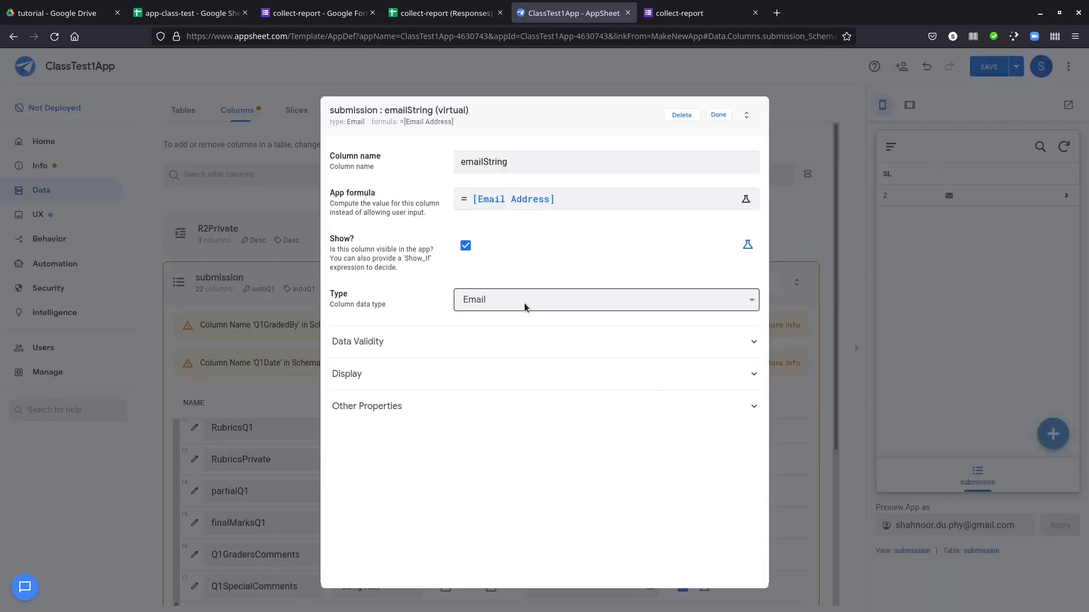
# Set the emailString virtual column's type to Text and finish its definition
pyautogui.click(499, 312)
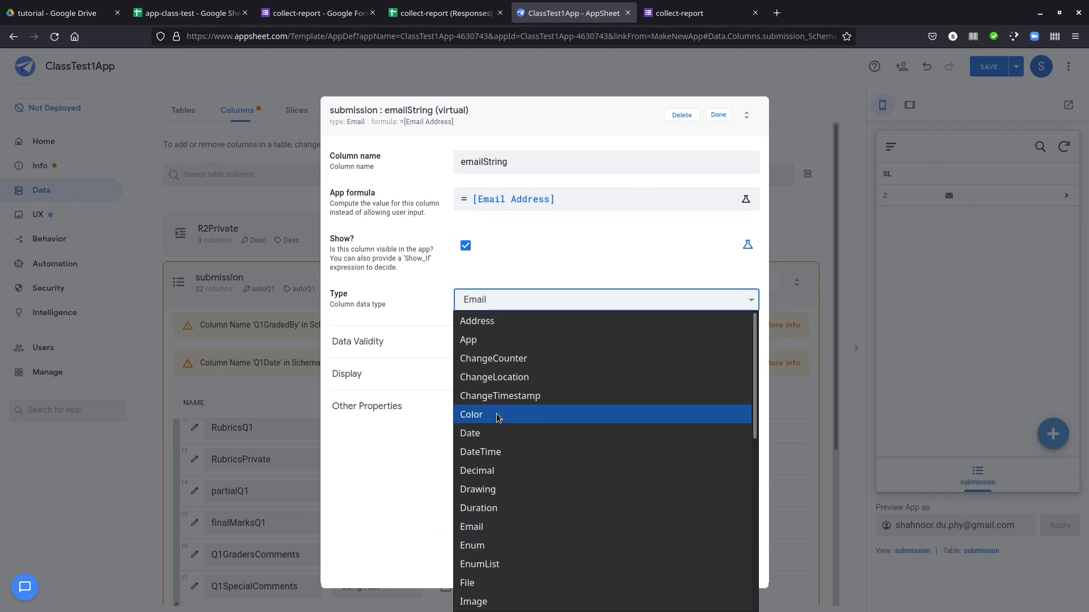
pyautogui.scroll(-3, 511, 510)
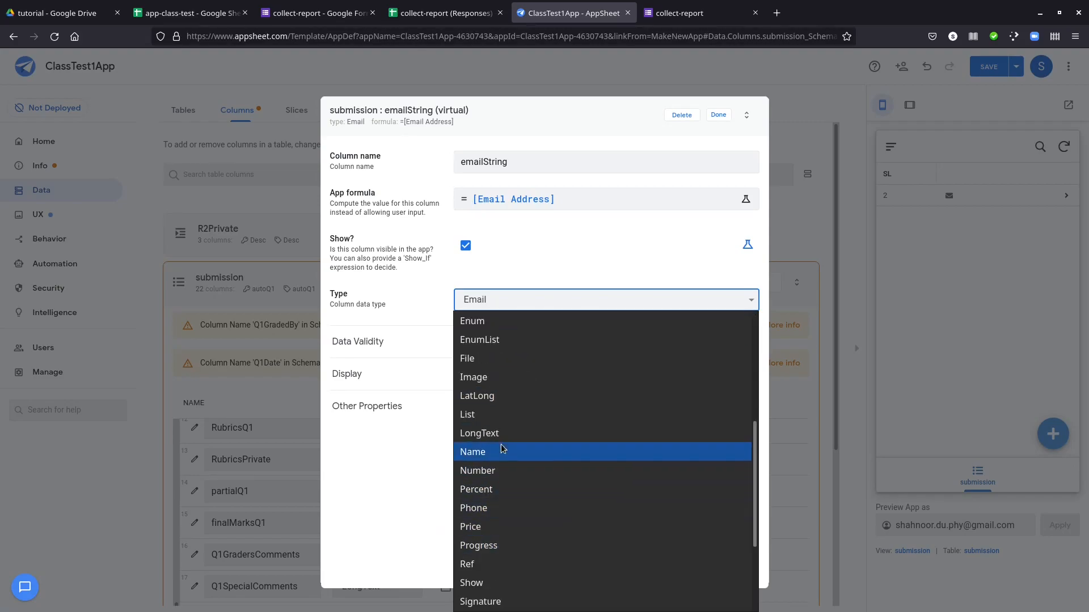
pyautogui.scroll(-3, 498, 436)
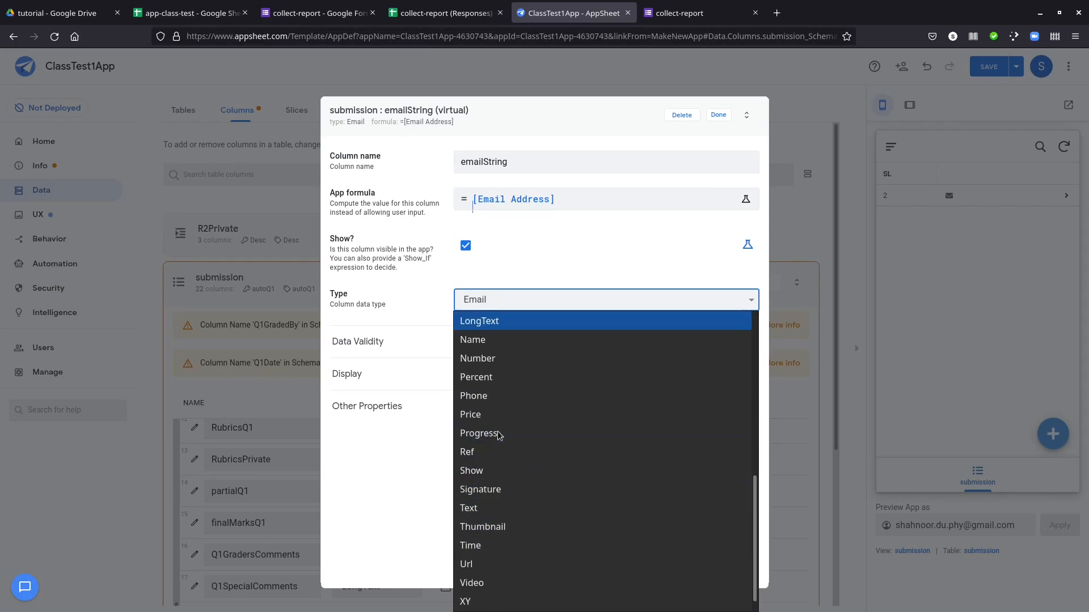
pyautogui.click(487, 513)
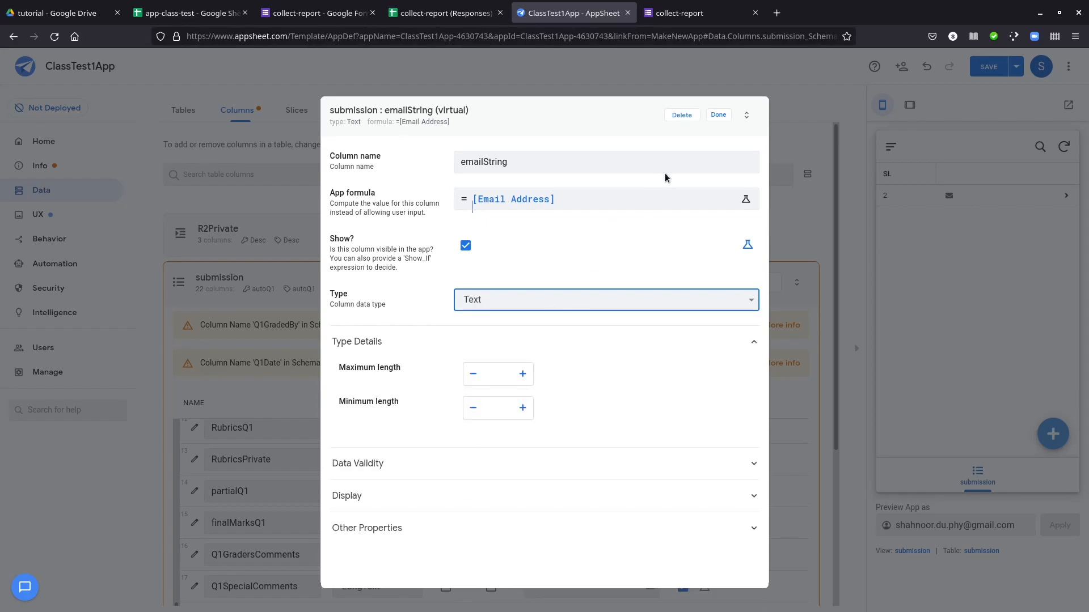
pyautogui.click(719, 115)
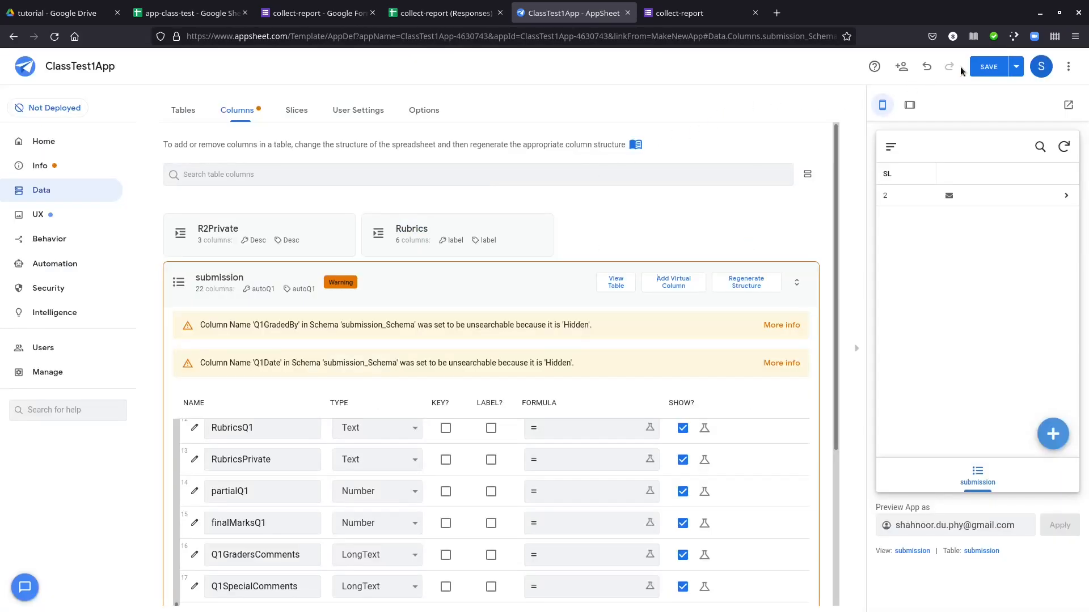
# Replace Email Address with emailString in the primary submission view's column order and save the app
pyautogui.click(63, 212)
pyautogui.scroll(-6, 723, 363)
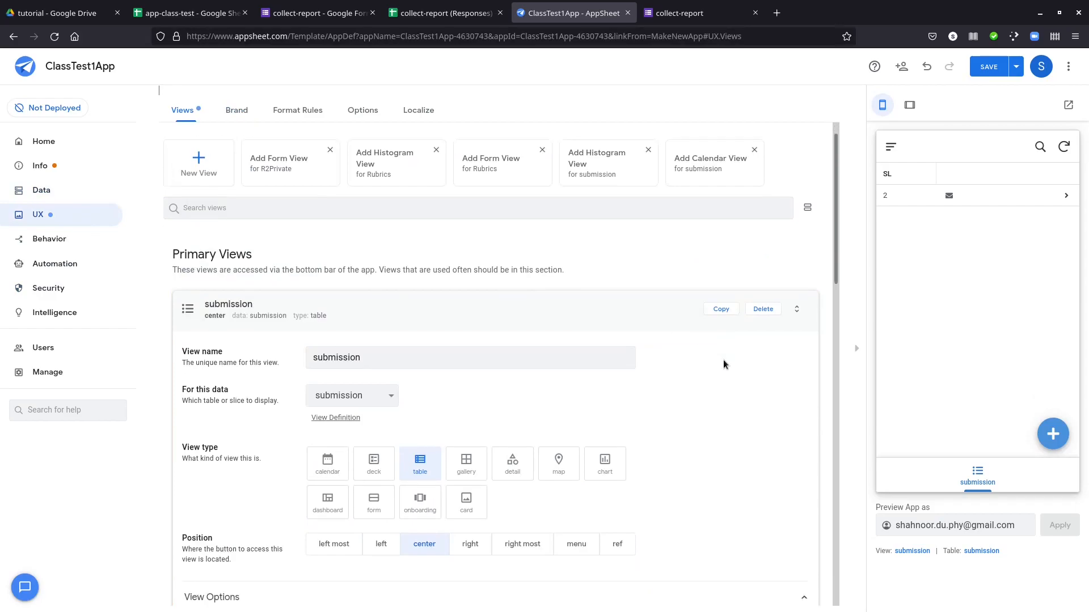
pyautogui.click(497, 478)
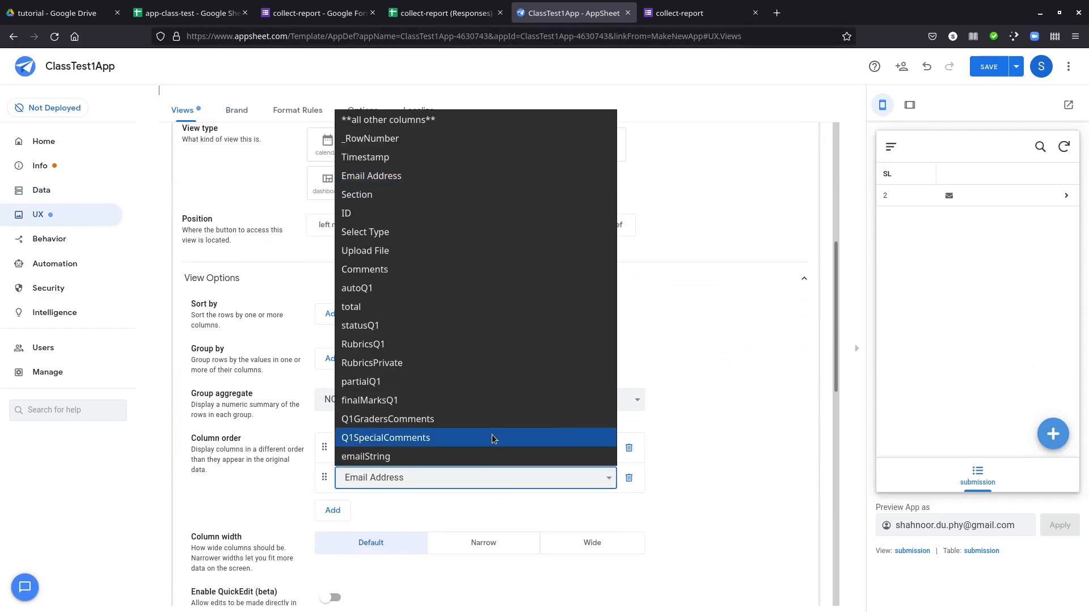
pyautogui.click(453, 457)
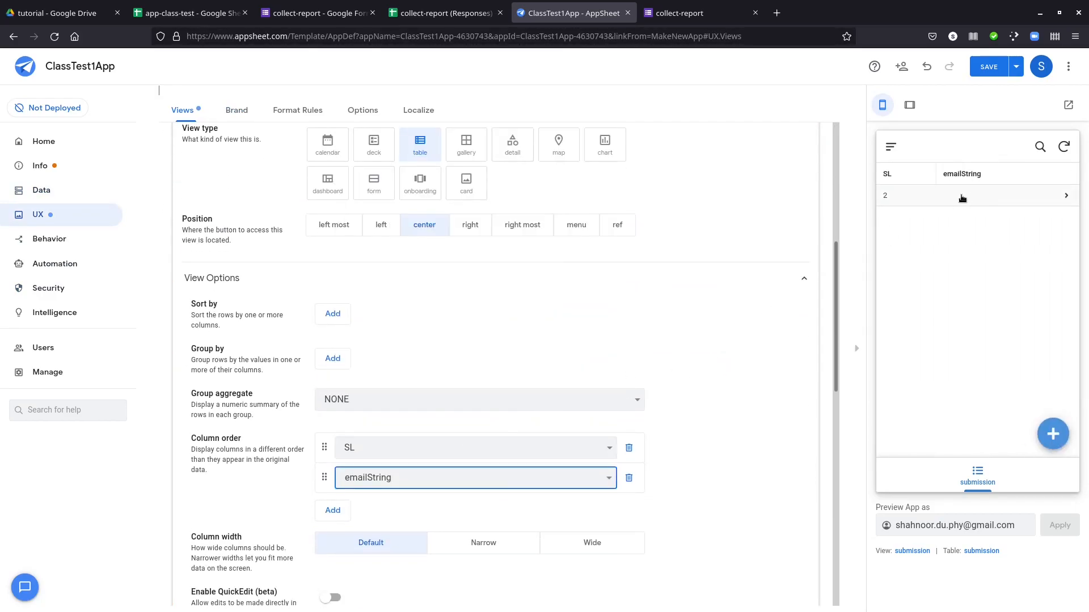
pyautogui.click(990, 68)
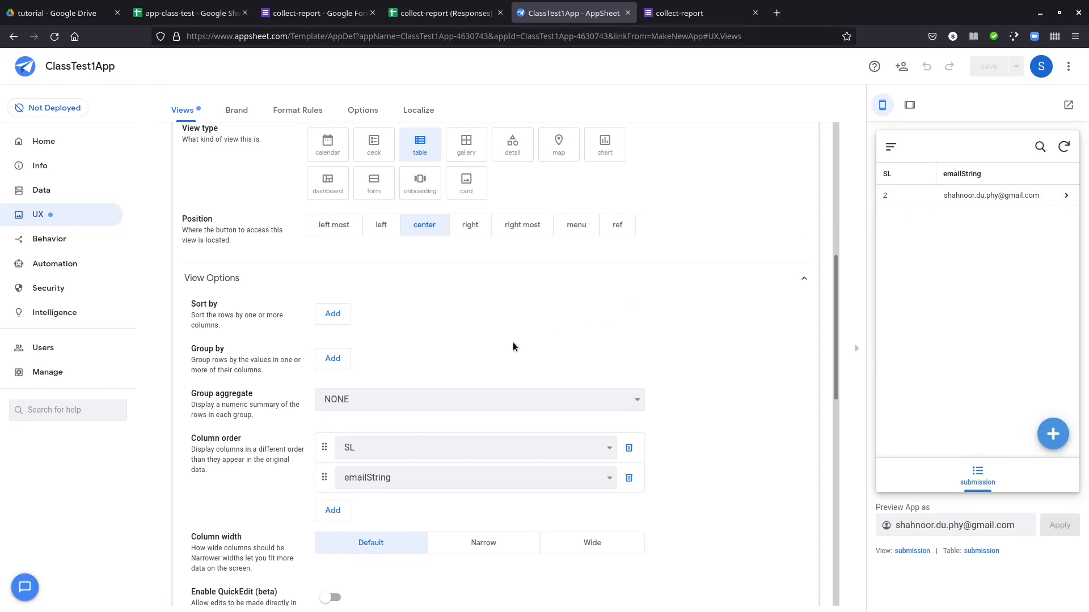
# Set the submission table view's column width to Narrow
pyautogui.scroll(-2, 512, 346)
pyautogui.click(483, 429)
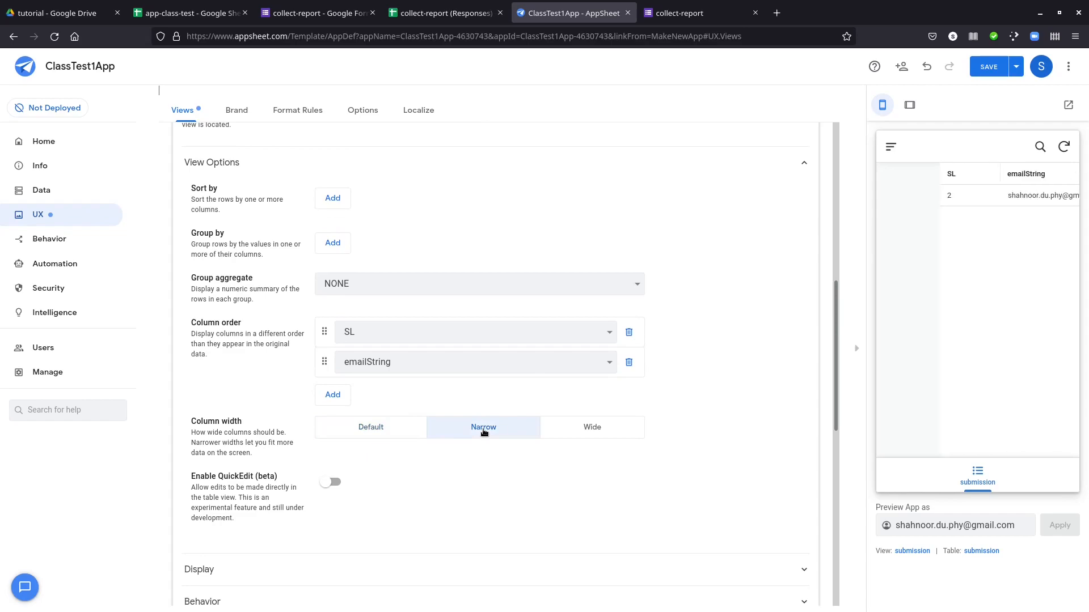
pyautogui.scroll(2, 715, 339)
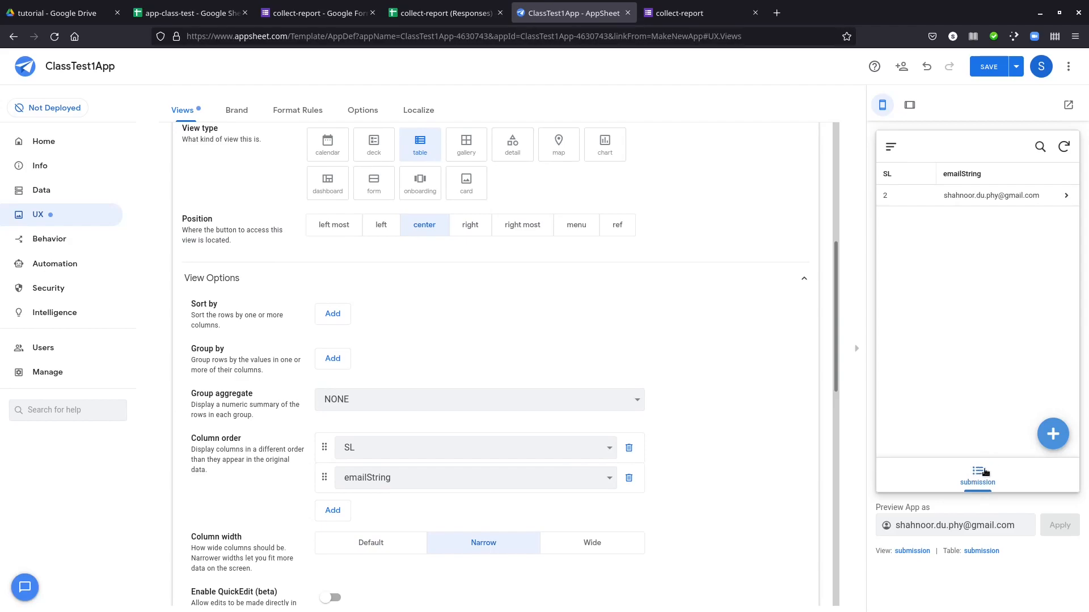
# Open the submission record in the app preview and examine its detail view and edit form, leaving the form unsaved
pyautogui.click(993, 195)
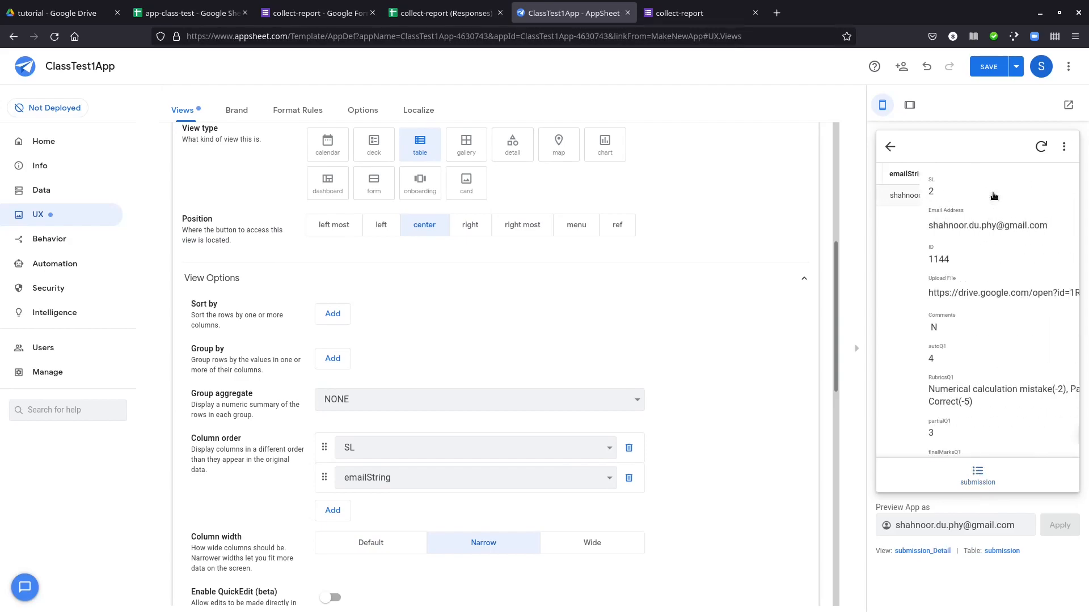
pyautogui.scroll(-2, 967, 245)
pyautogui.scroll(2, 963, 246)
pyautogui.scroll(-2, 958, 249)
pyautogui.click(1048, 436)
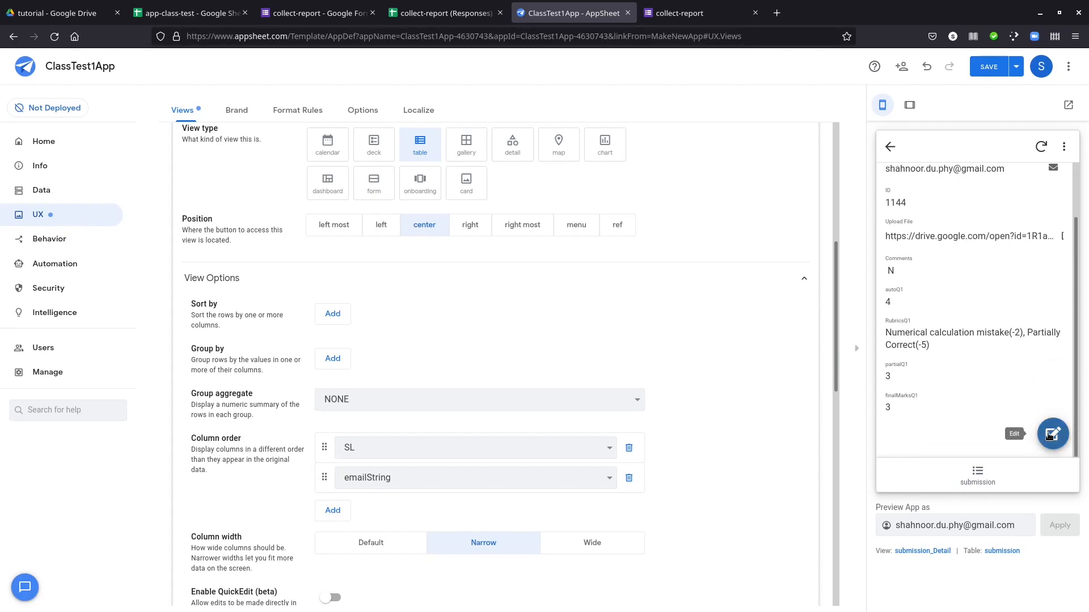
pyautogui.scroll(-10, 976, 238)
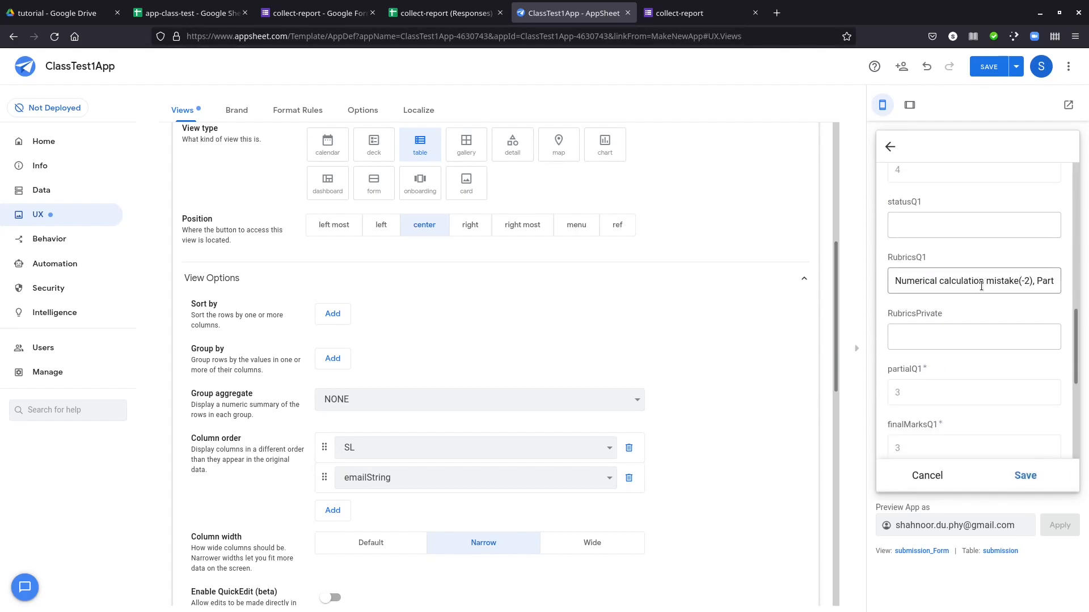
pyautogui.click(890, 148)
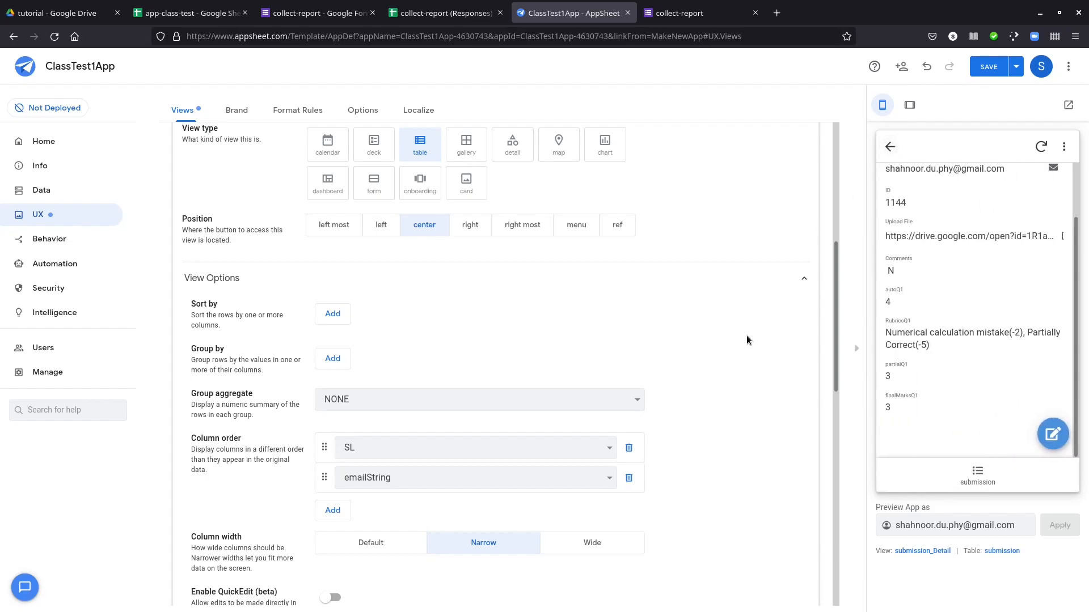
# Open the submission_Detail ref view's settings and review its column order
pyautogui.scroll(-10, 748, 335)
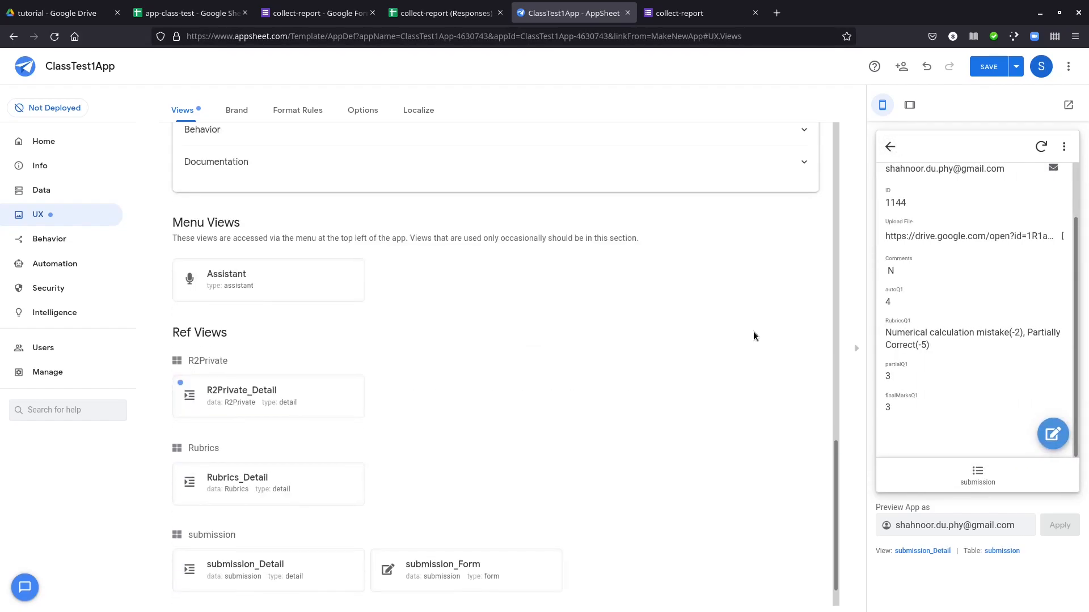
pyautogui.scroll(-2, 753, 336)
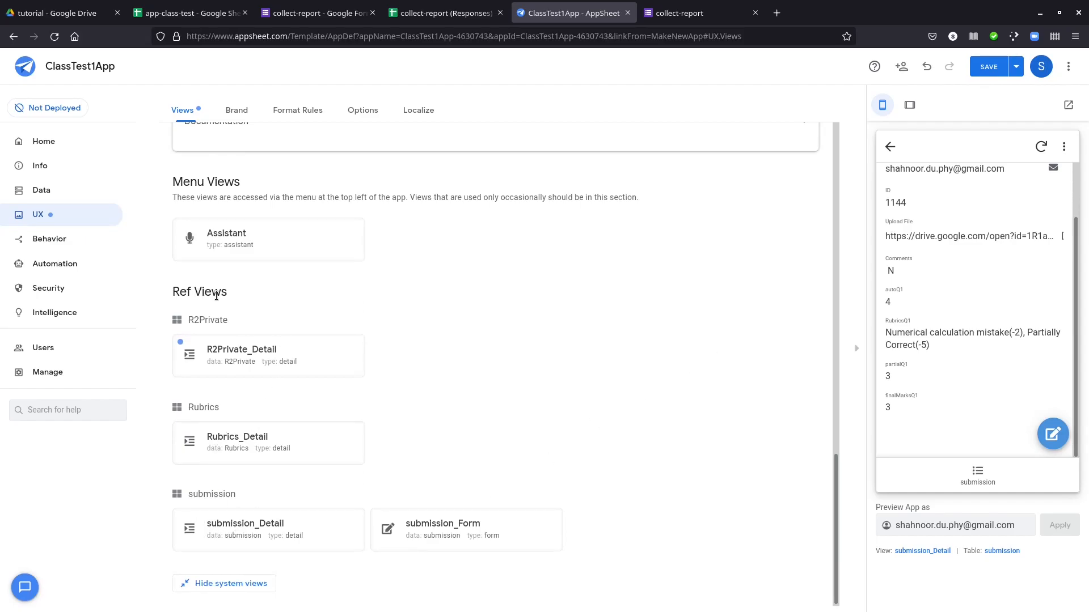
pyautogui.click(309, 523)
pyautogui.scroll(-4, 289, 397)
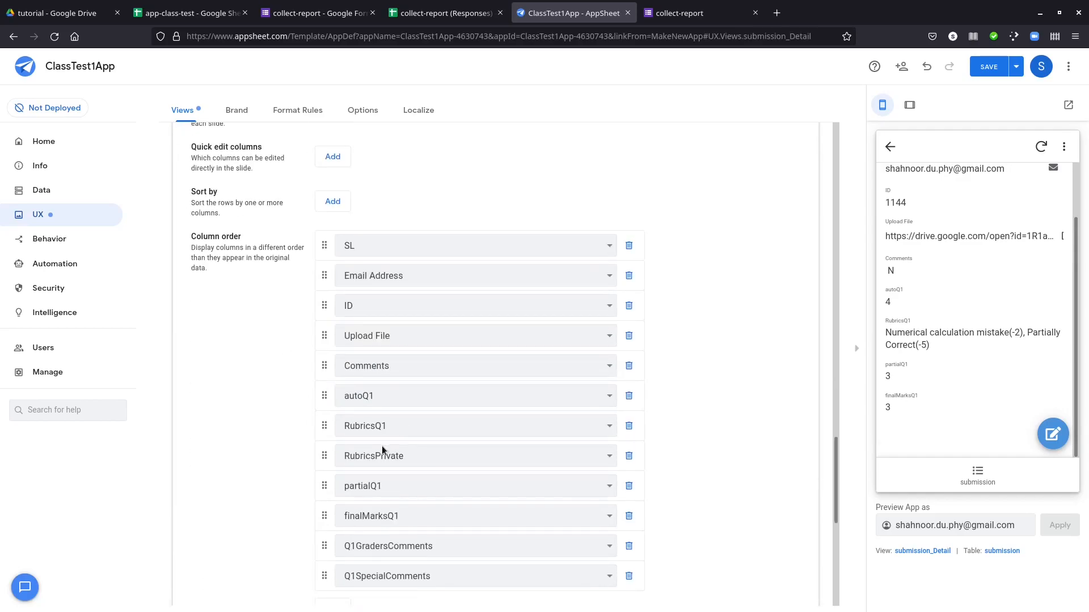
pyautogui.scroll(-7, 244, 391)
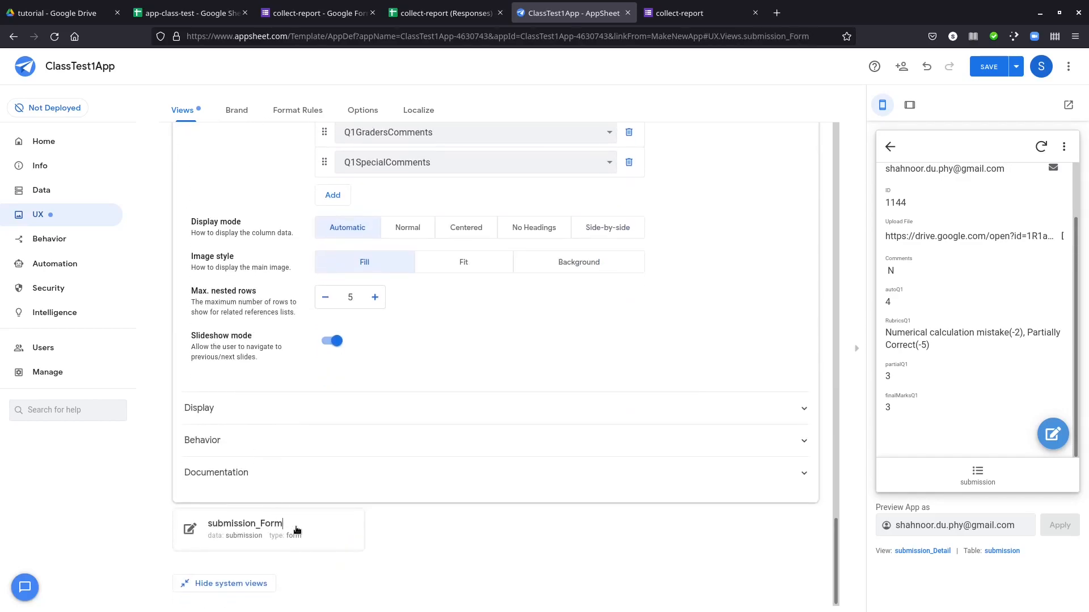
# Open the submission_Form view and add RubricsQ1 followed by RubricsPrivate to its column order
pyautogui.click(312, 530)
pyautogui.scroll(-2, 225, 384)
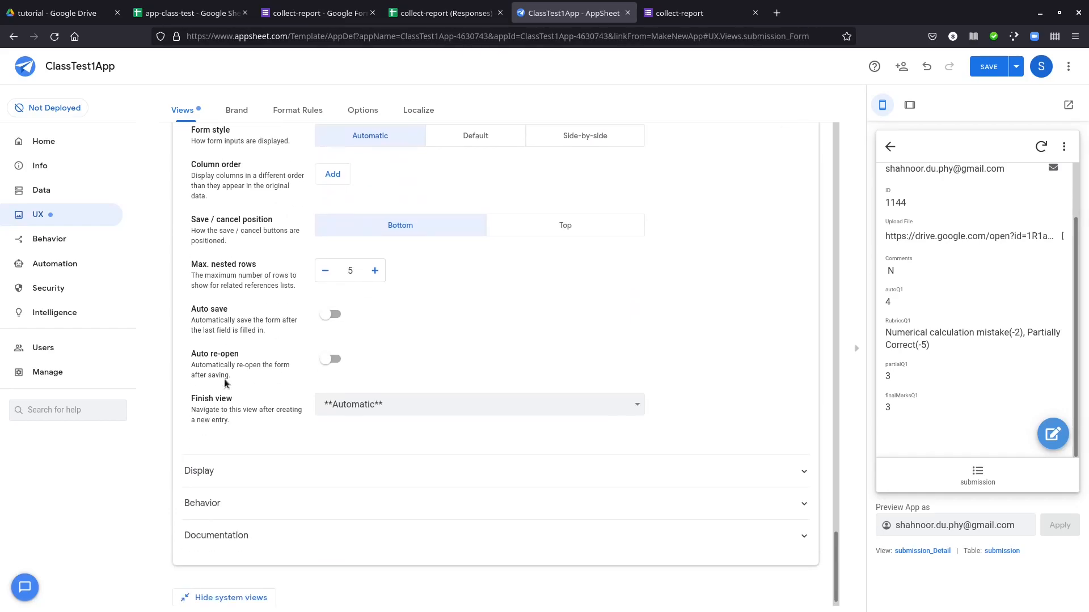
pyautogui.scroll(1, 232, 363)
pyautogui.click(325, 235)
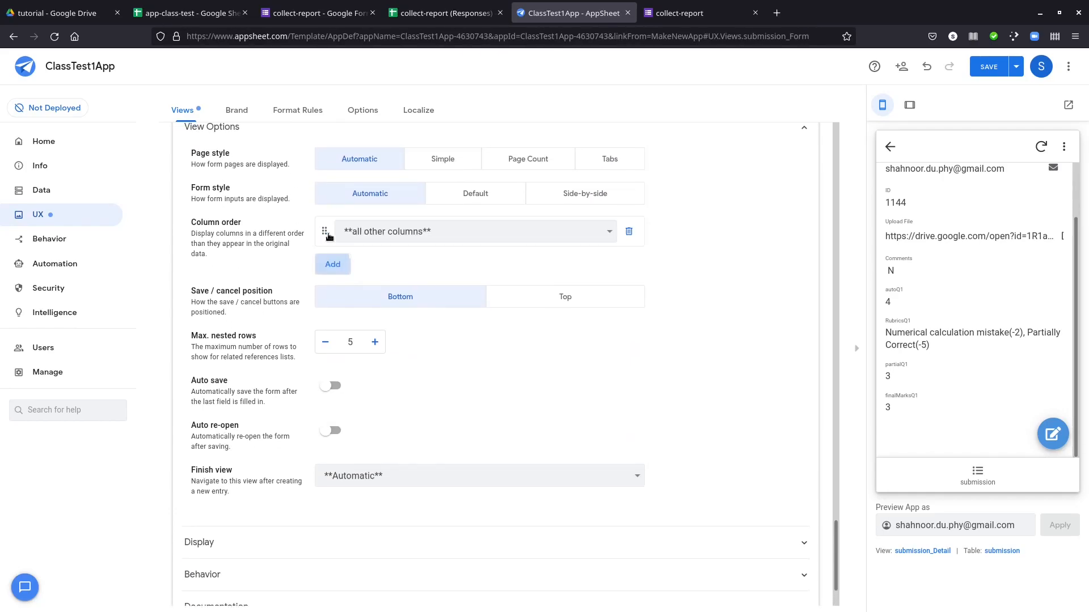
pyautogui.click(401, 231)
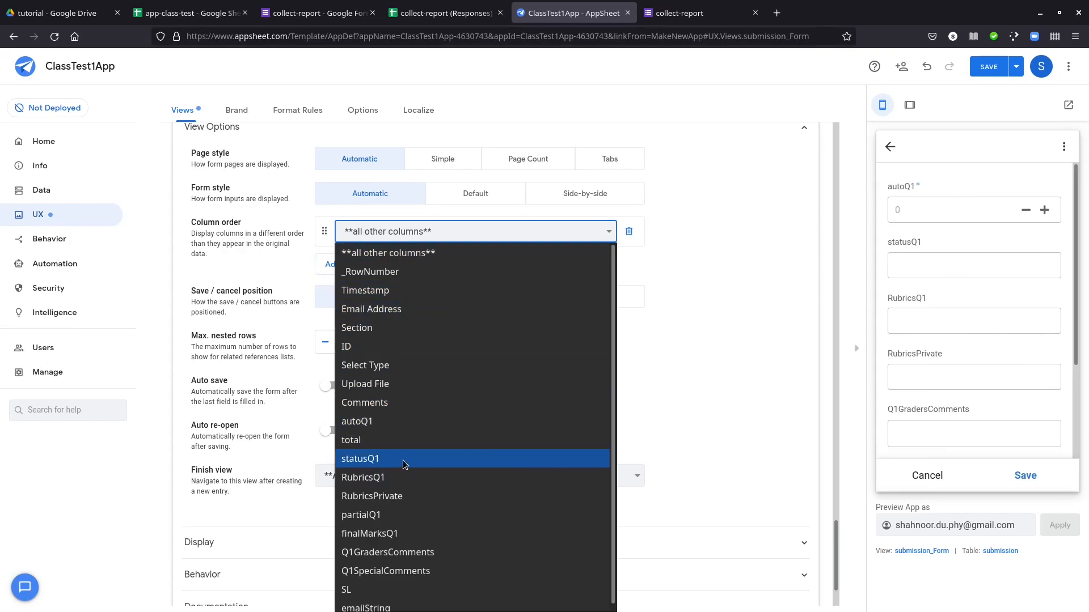
pyautogui.click(399, 480)
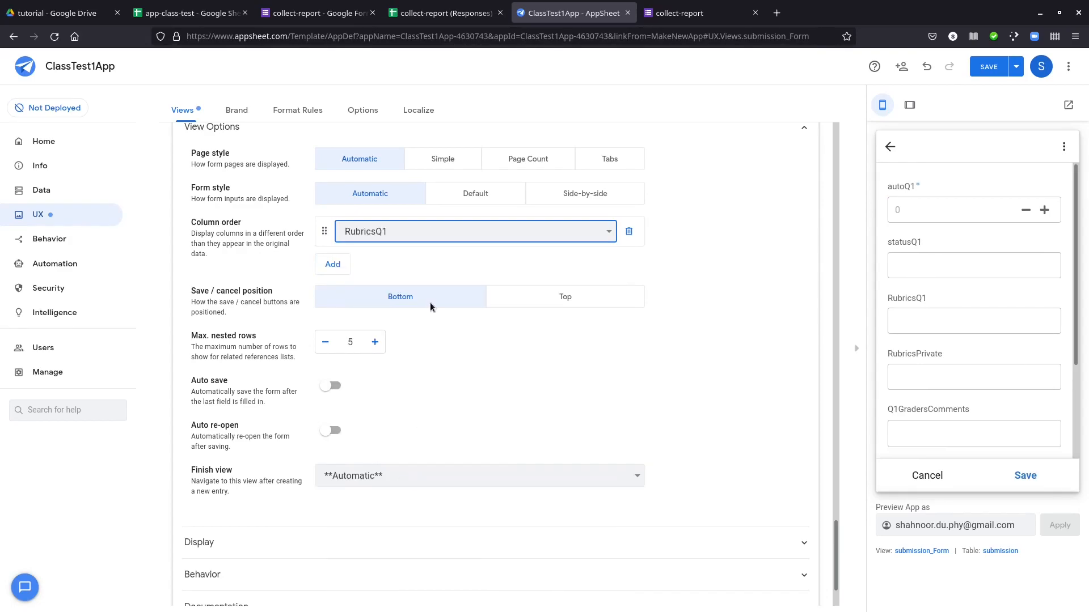
pyautogui.click(332, 293)
pyautogui.click(382, 263)
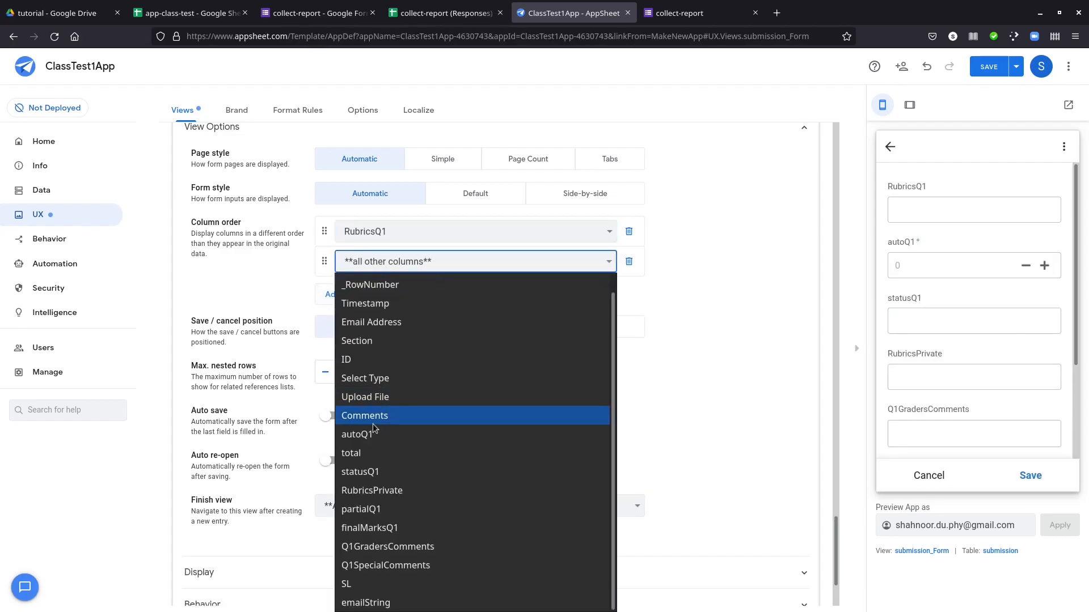
pyautogui.click(378, 490)
# Extend the submission form's column order with Q1GradersComments and Q1SpecialComments
pyautogui.click(319, 292)
pyautogui.click(388, 293)
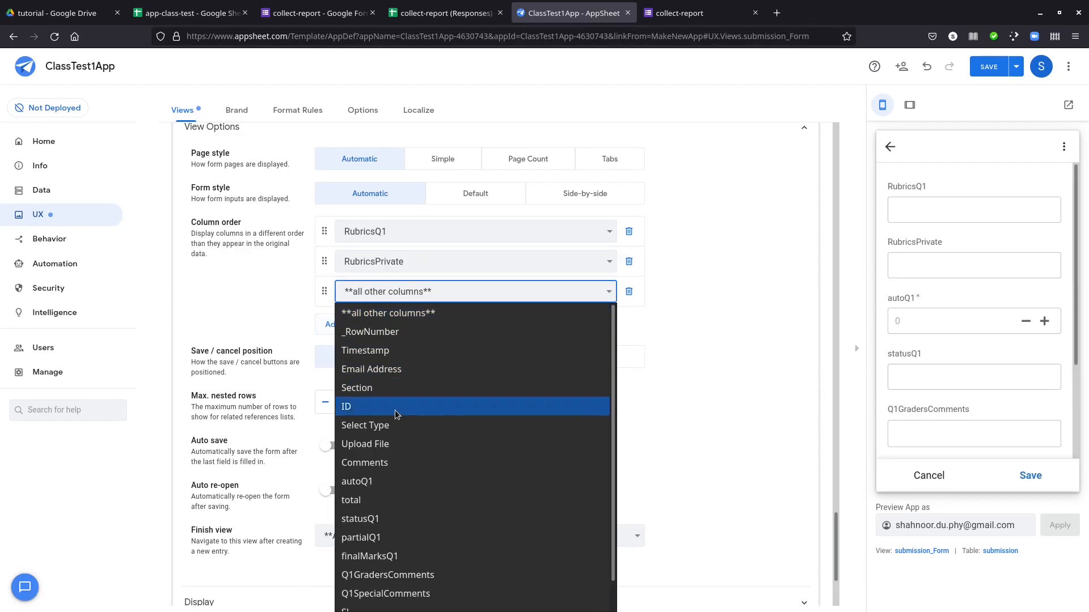
pyautogui.click(376, 548)
pyautogui.click(330, 325)
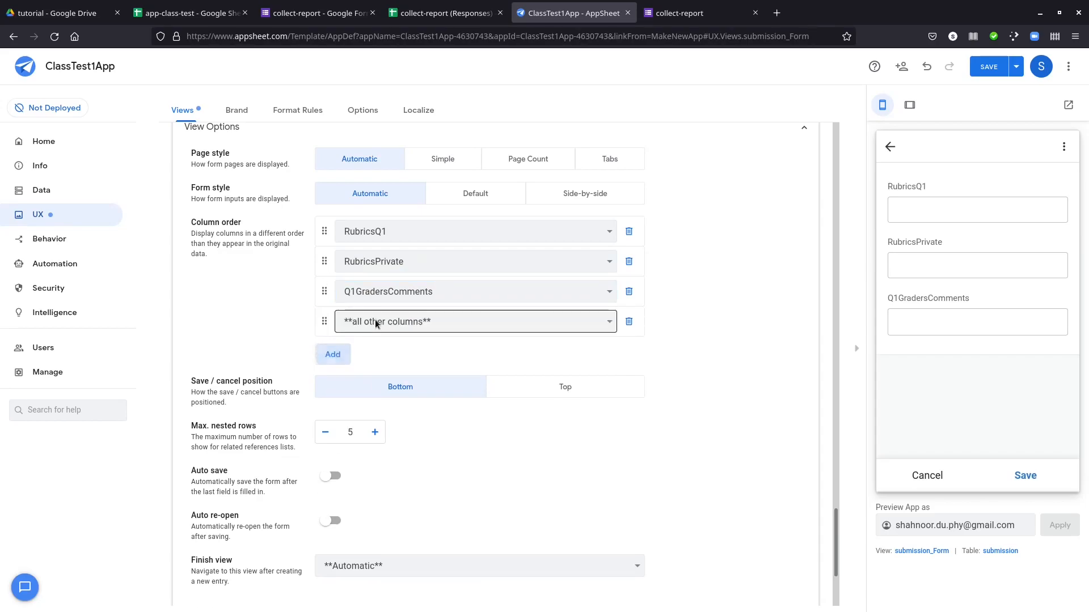
pyautogui.click(385, 321)
pyautogui.click(374, 565)
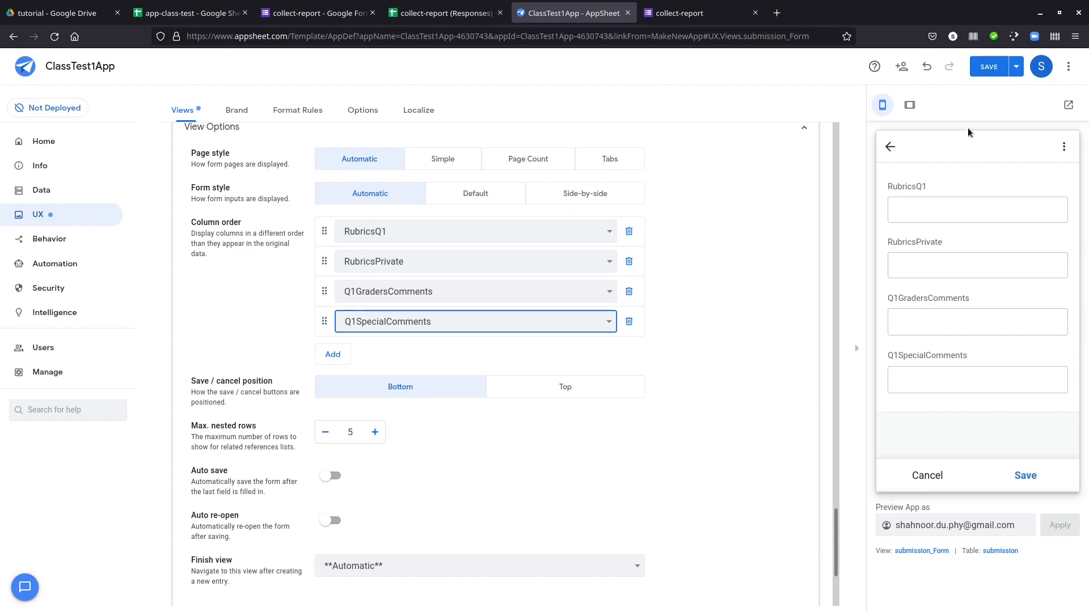
# Save the app, then cancel the previewed form and open the submission record's detail view
pyautogui.click(988, 66)
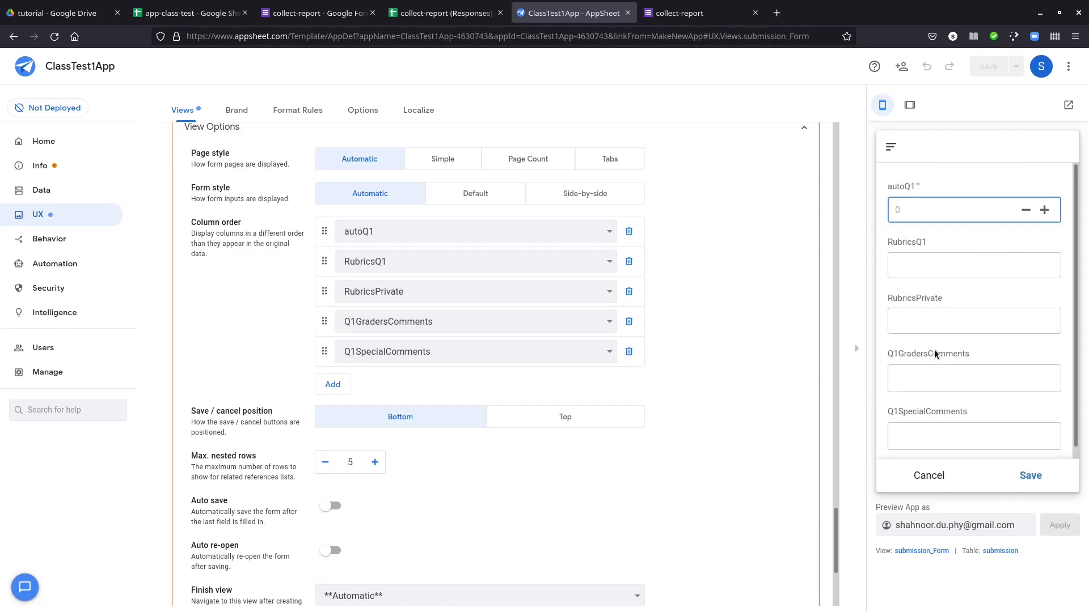
pyautogui.click(933, 476)
pyautogui.click(940, 199)
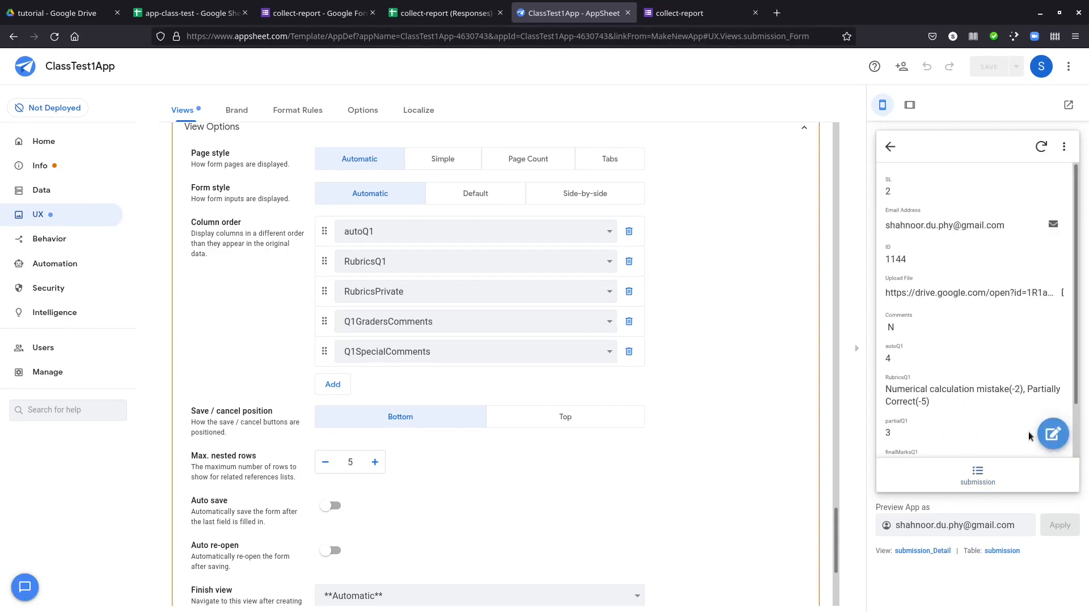
# Open the submission record's edit form in the preview and compare it with the submission_Form view's settings
pyautogui.click(1052, 434)
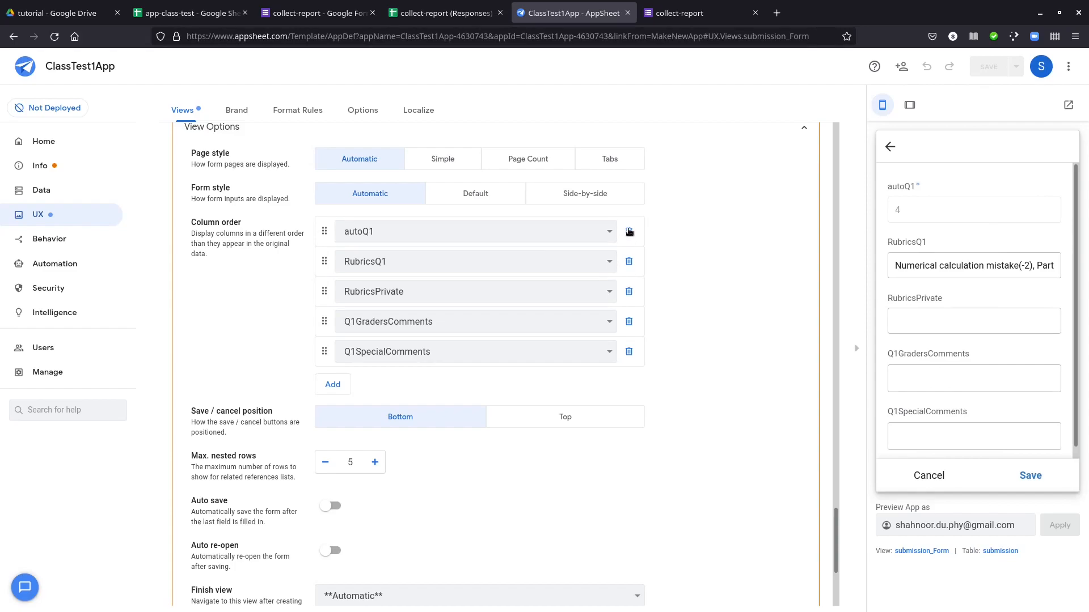
pyautogui.scroll(4, 692, 229)
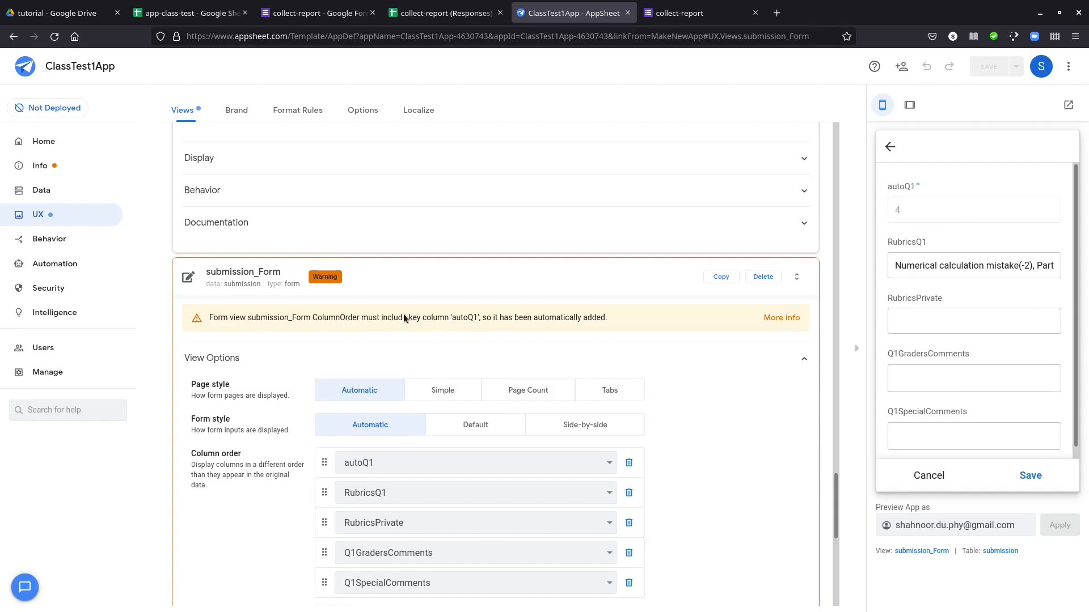
# Set _RowNumber as the submission table's key and label, clear the key setting of autoQ1, and save the app
pyautogui.click(39, 190)
pyautogui.click(242, 111)
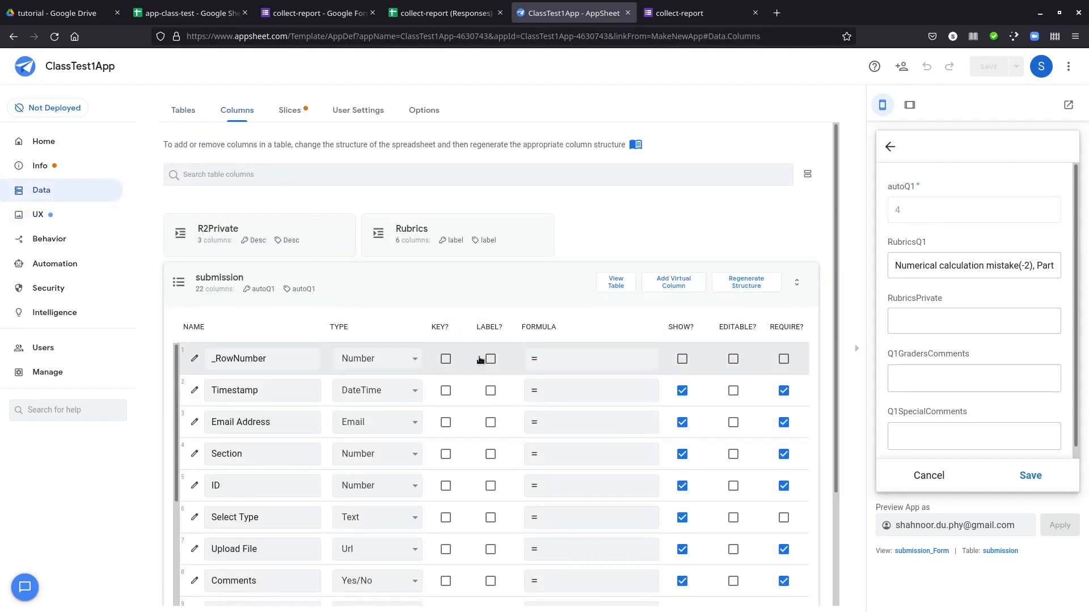
pyautogui.click(445, 359)
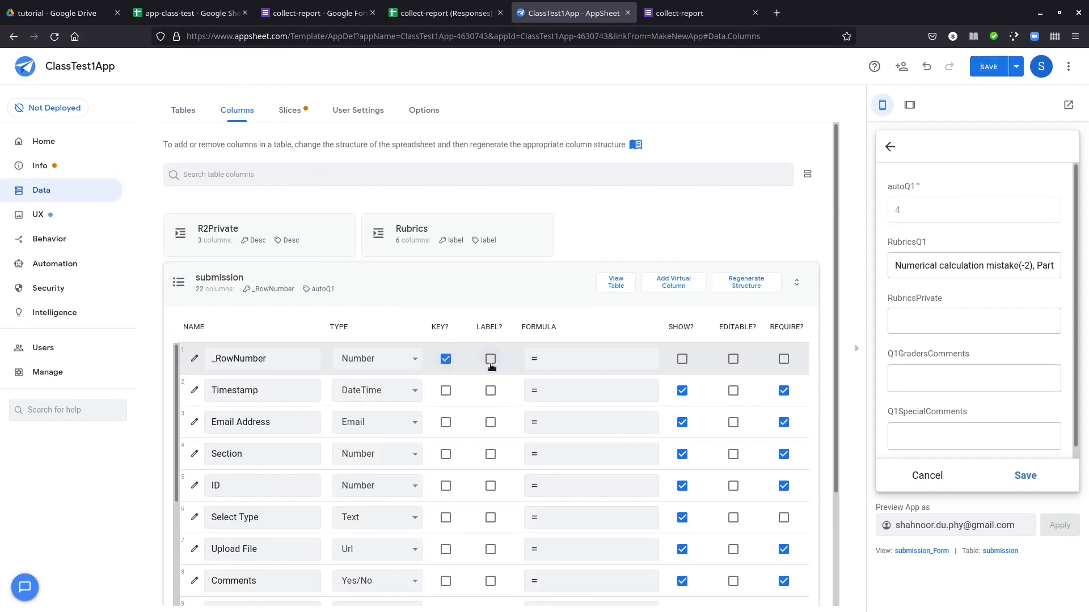
pyautogui.click(490, 359)
pyautogui.scroll(-6, 485, 407)
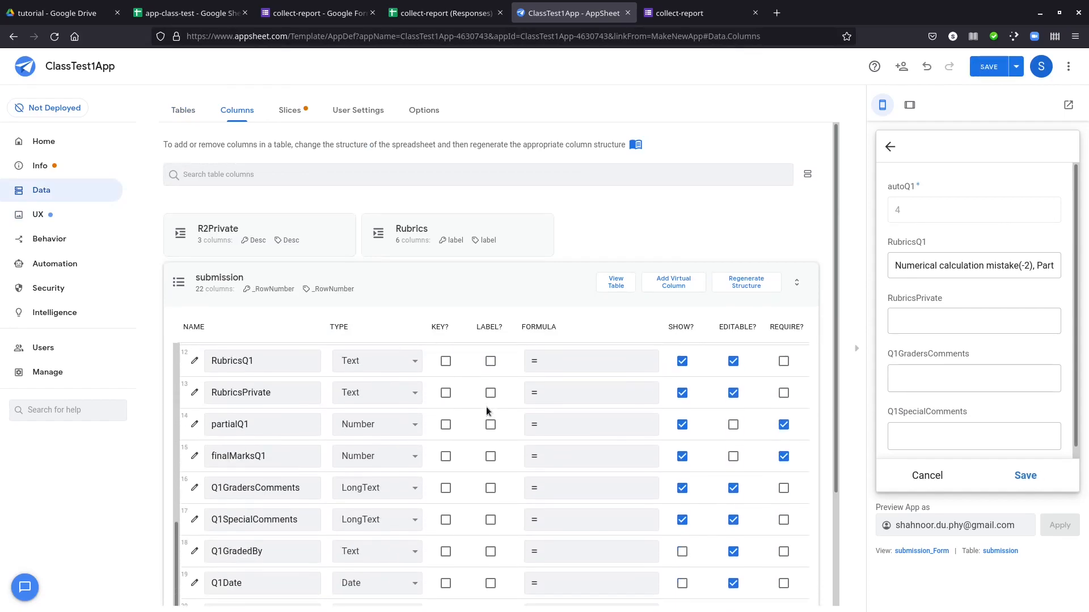
pyautogui.scroll(2, 464, 428)
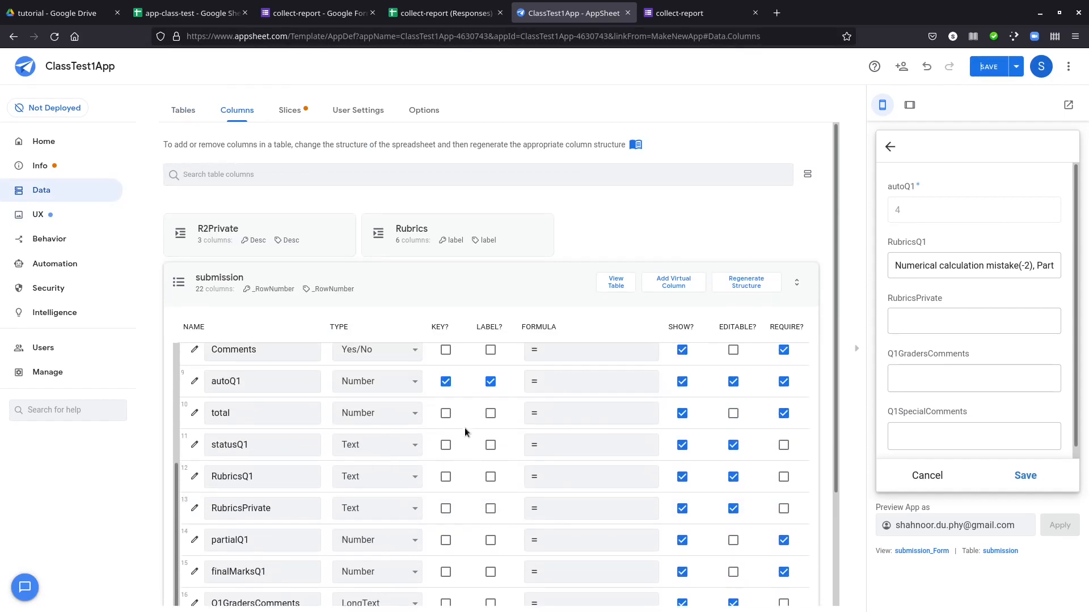
pyautogui.click(447, 383)
pyautogui.click(988, 66)
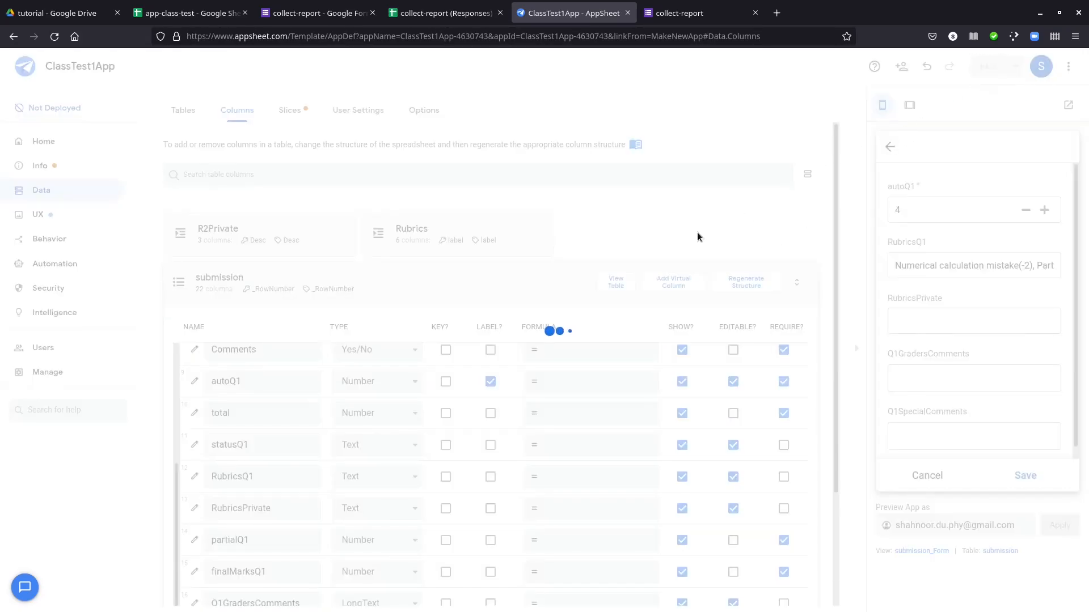
# Remove autoQ1 from the submission_Form view's column order, then save the app and cancel the previewed form
pyautogui.click(46, 214)
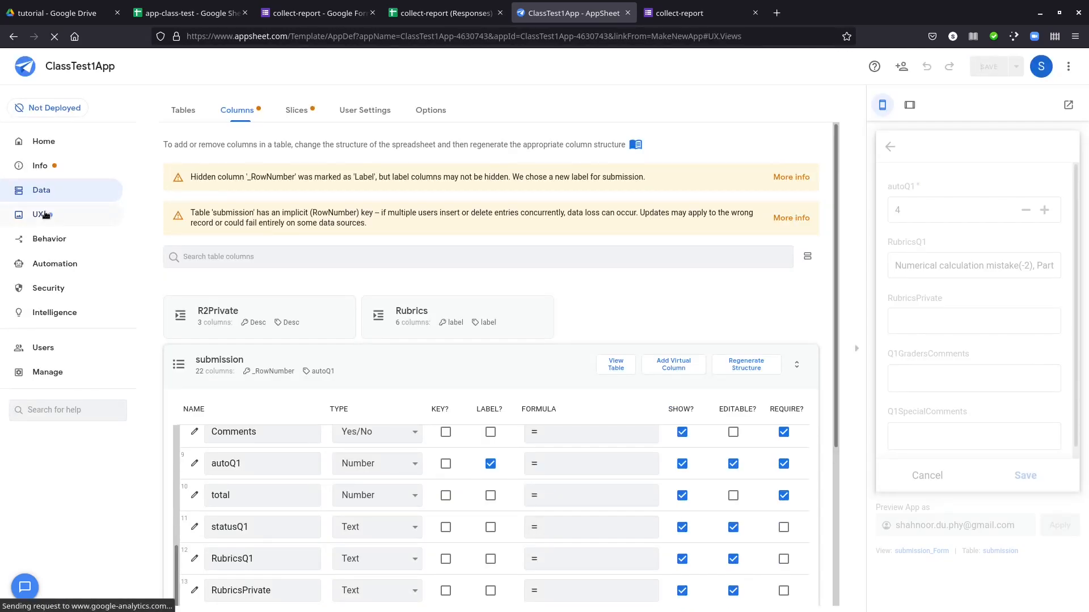
pyautogui.scroll(-8, 527, 414)
pyautogui.scroll(-15, 545, 427)
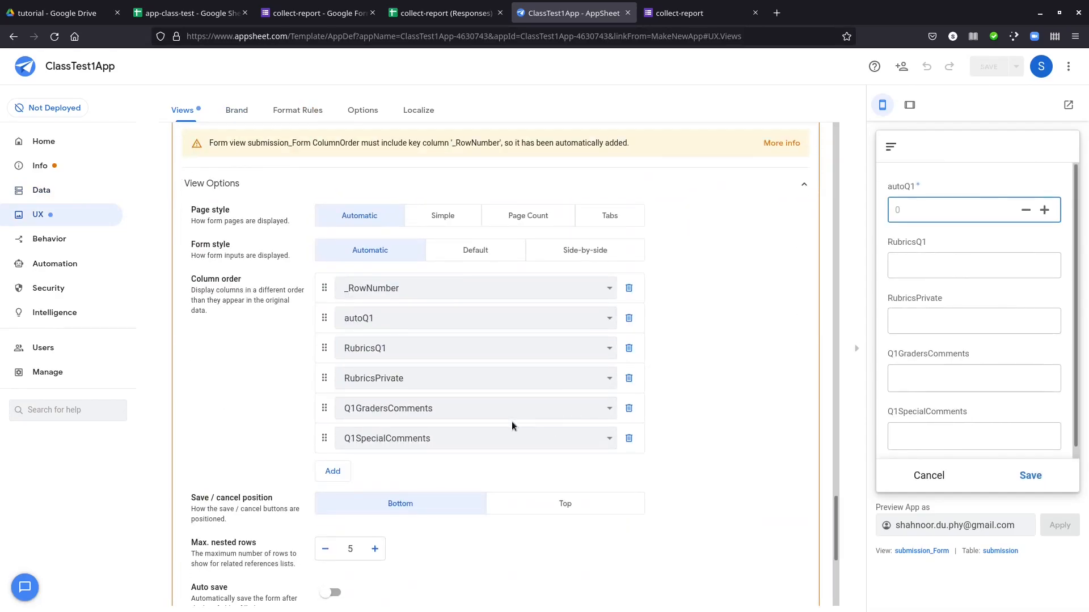
pyautogui.scroll(-2, 511, 425)
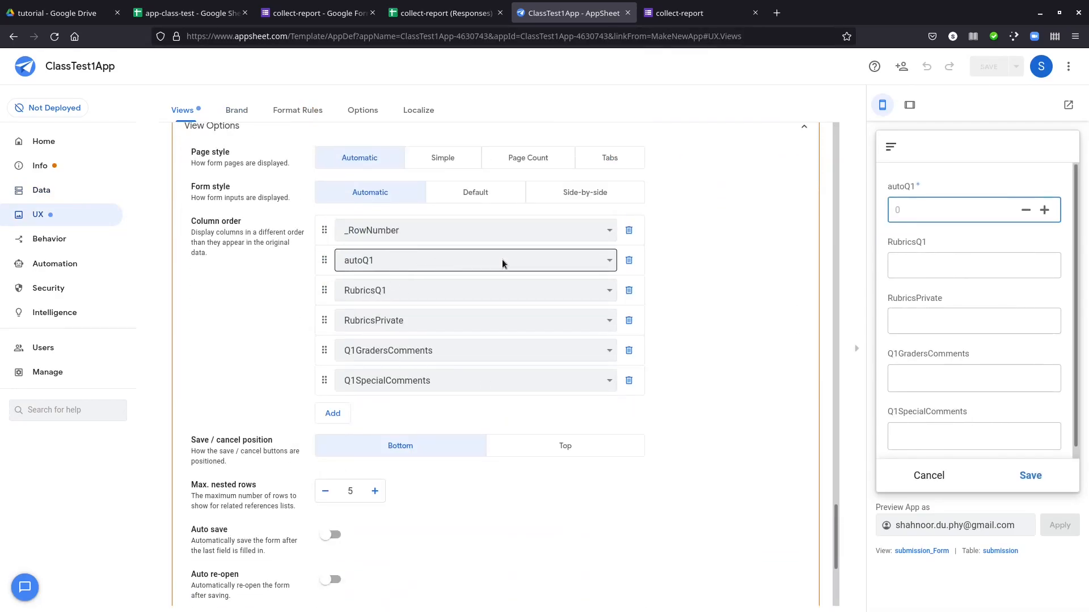
pyautogui.click(629, 260)
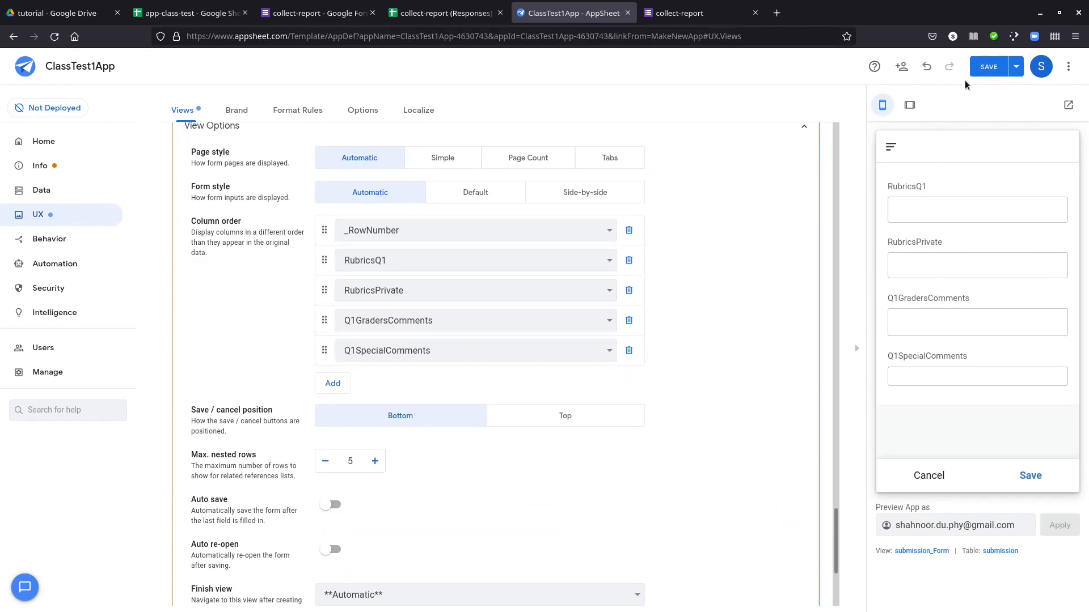
pyautogui.click(988, 66)
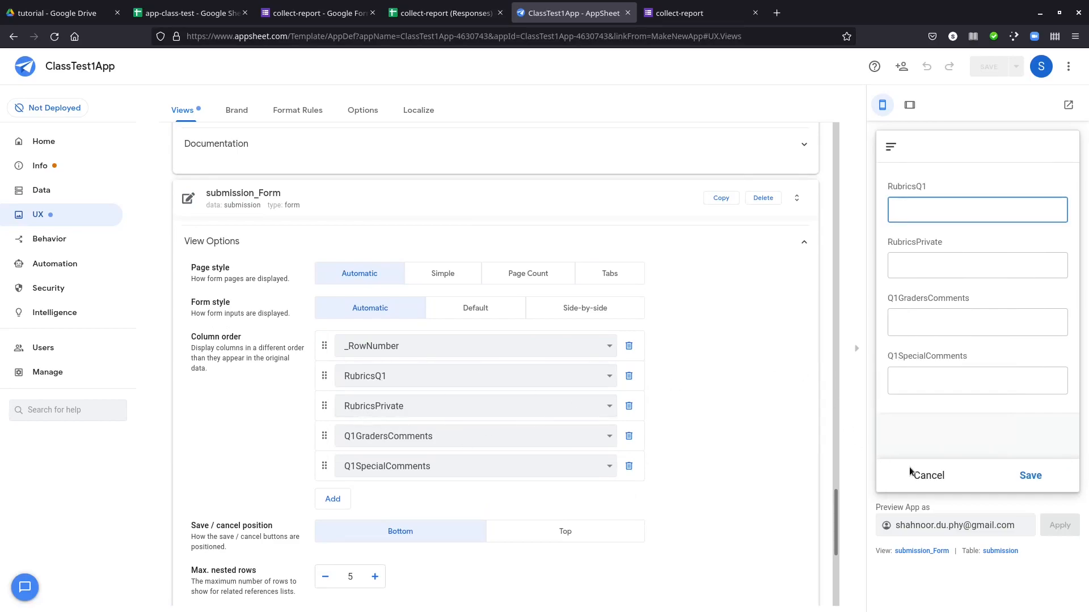
pyautogui.click(925, 475)
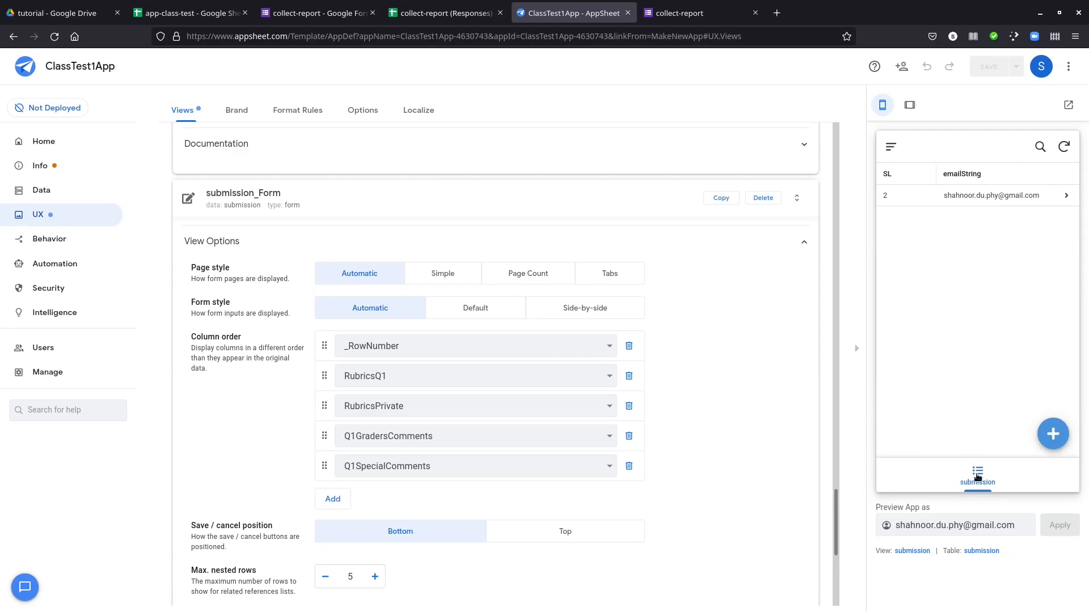
# Create a view named Graded for the Graded slice, with table as its view type and right most as its position
pyautogui.scroll(15, 294, 383)
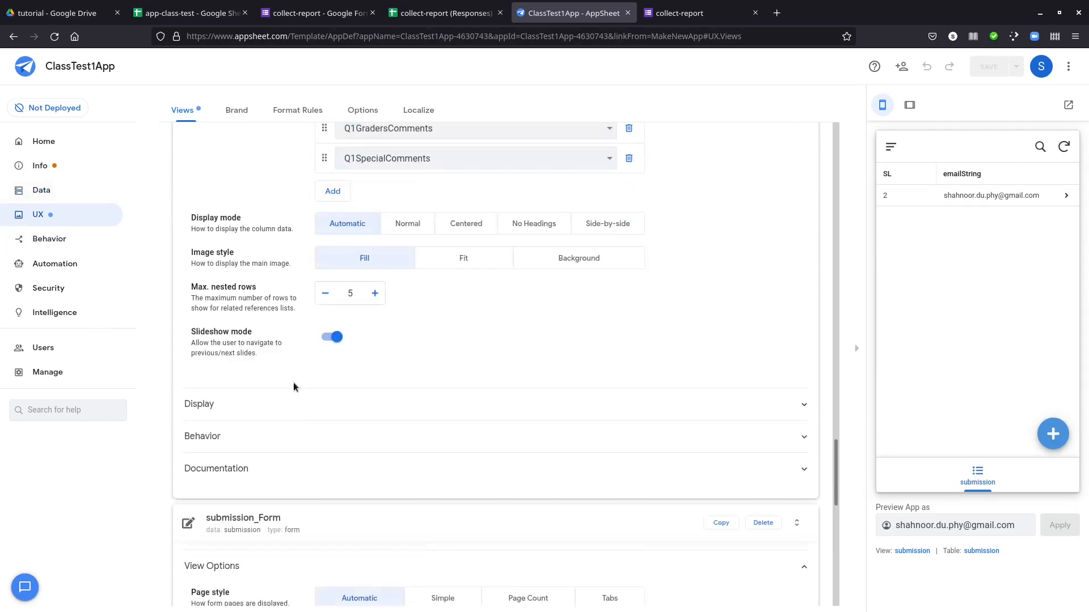
pyautogui.scroll(5, 294, 386)
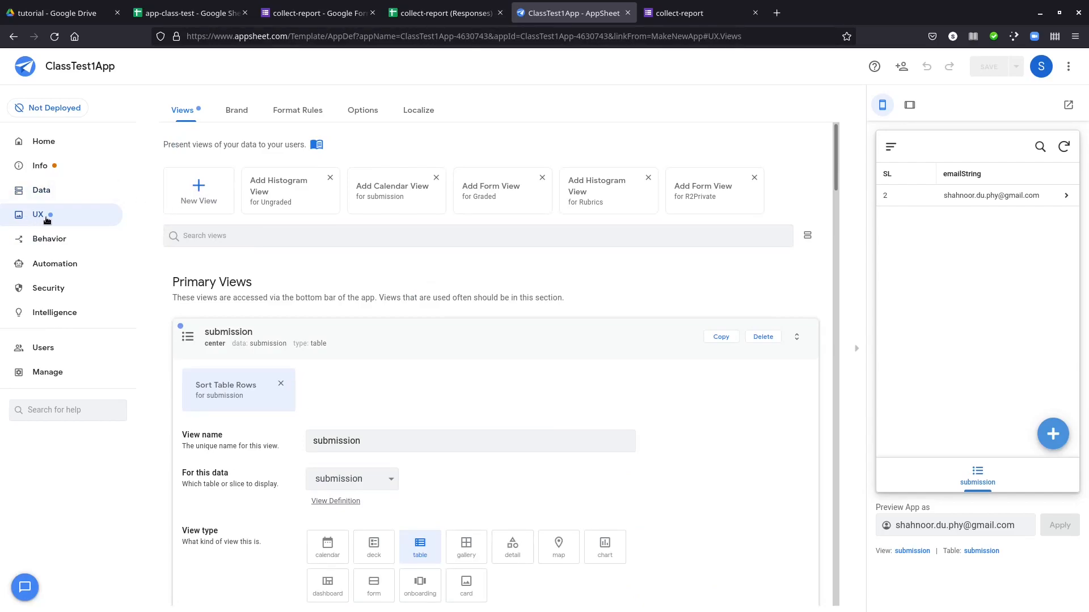
pyautogui.click(199, 190)
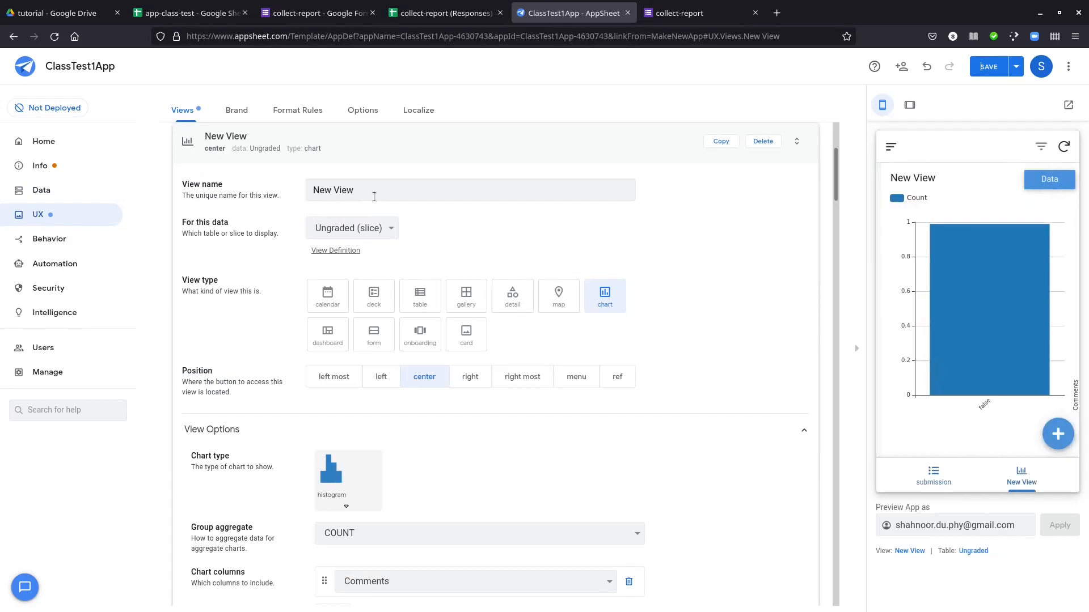
pyautogui.moveTo(390, 189); pyautogui.dragTo(300, 191)
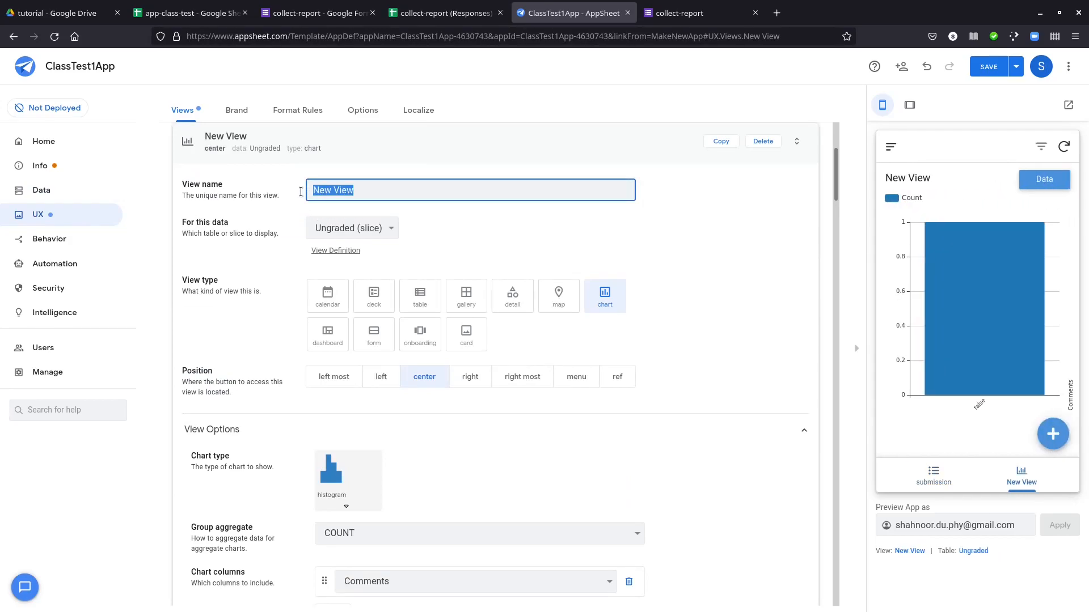
pyautogui.write('Graded')
pyautogui.click(362, 224)
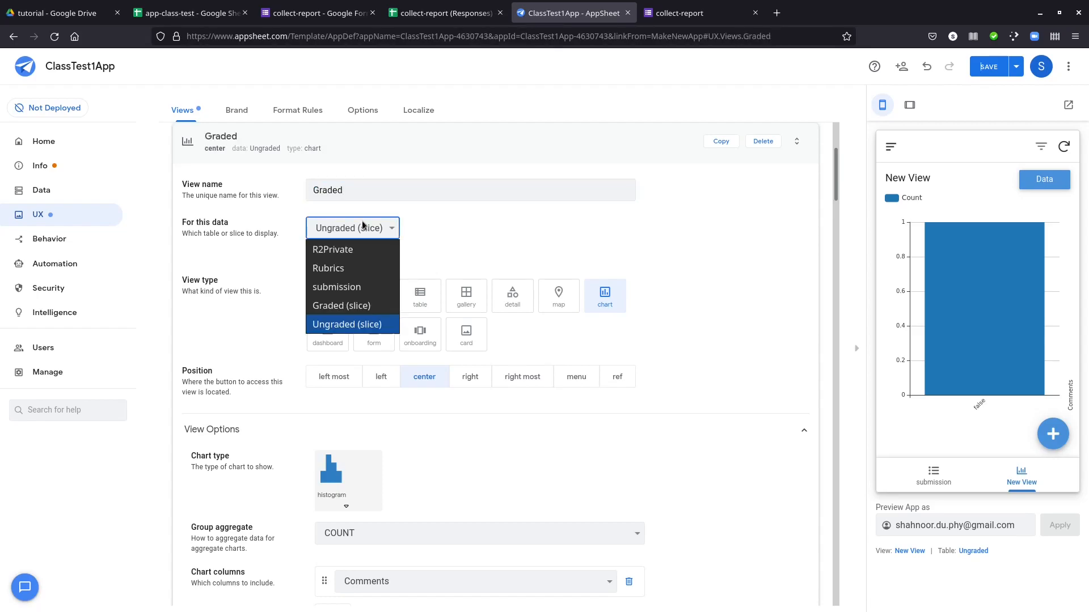
pyautogui.click(364, 305)
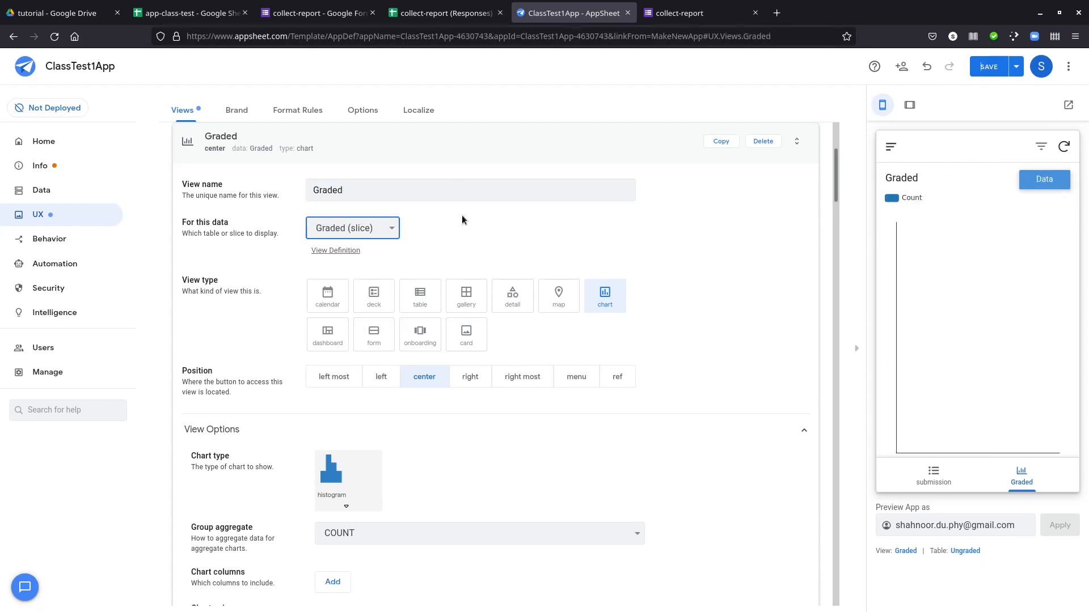
pyautogui.click(425, 301)
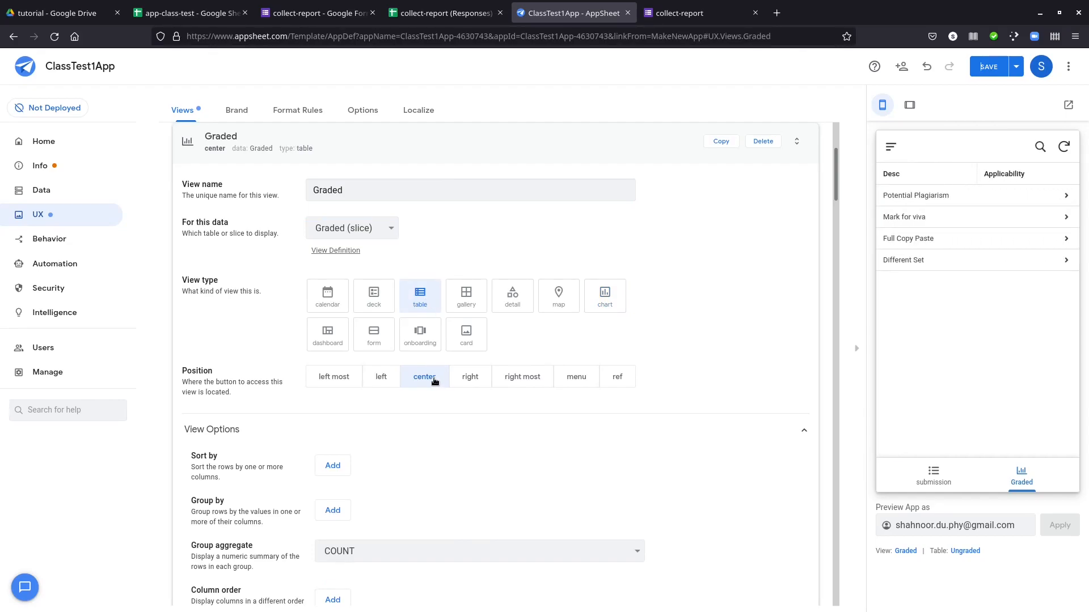
pyautogui.click(524, 379)
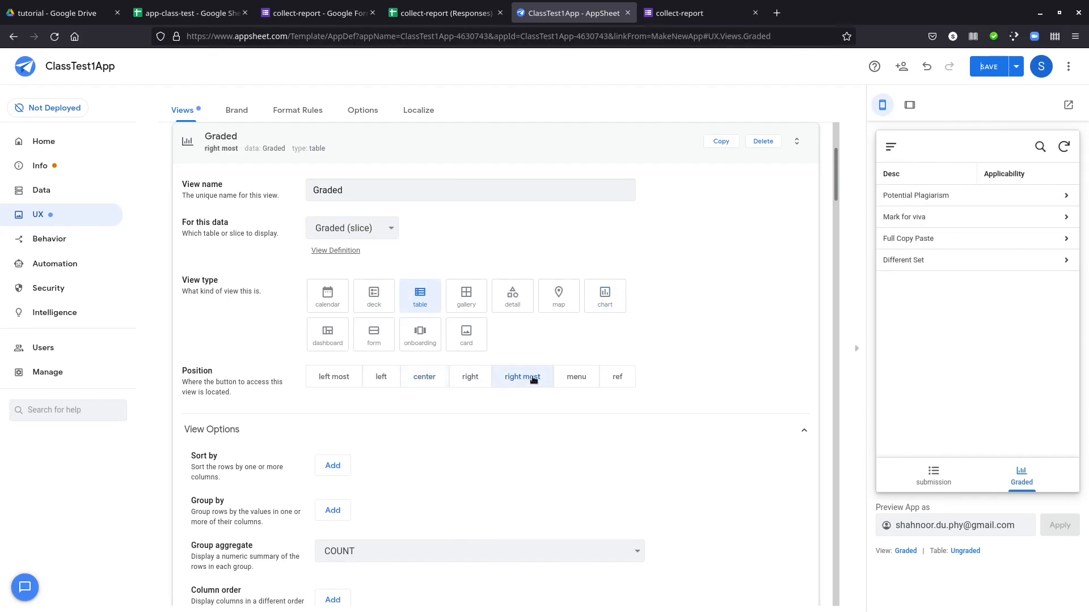
# Add an entry for **all other columns** to the Graded view's column order
pyautogui.scroll(-2, 604, 394)
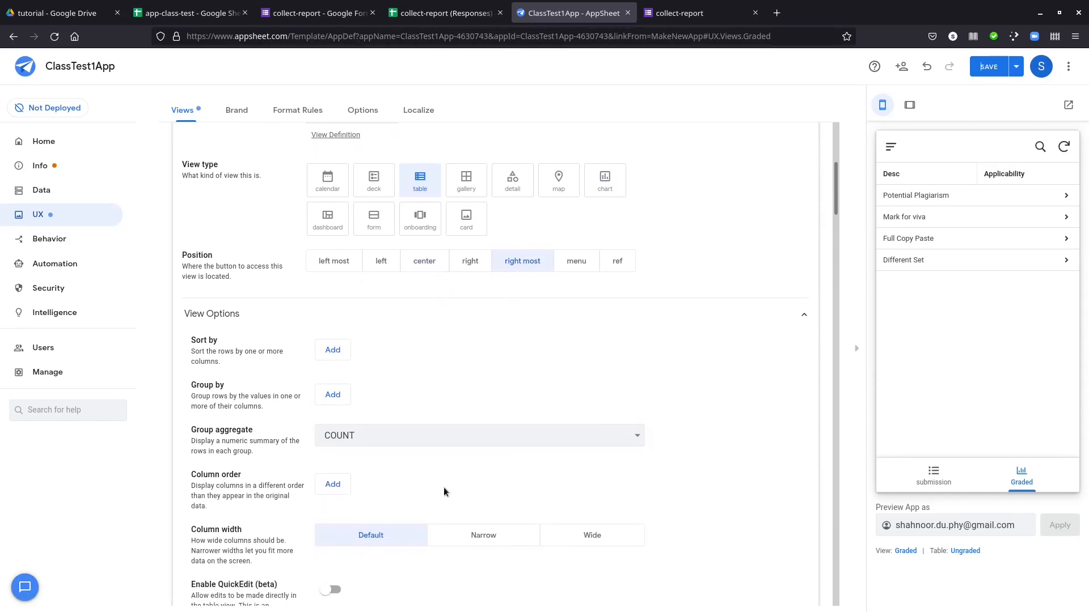
pyautogui.click(334, 492)
pyautogui.click(363, 486)
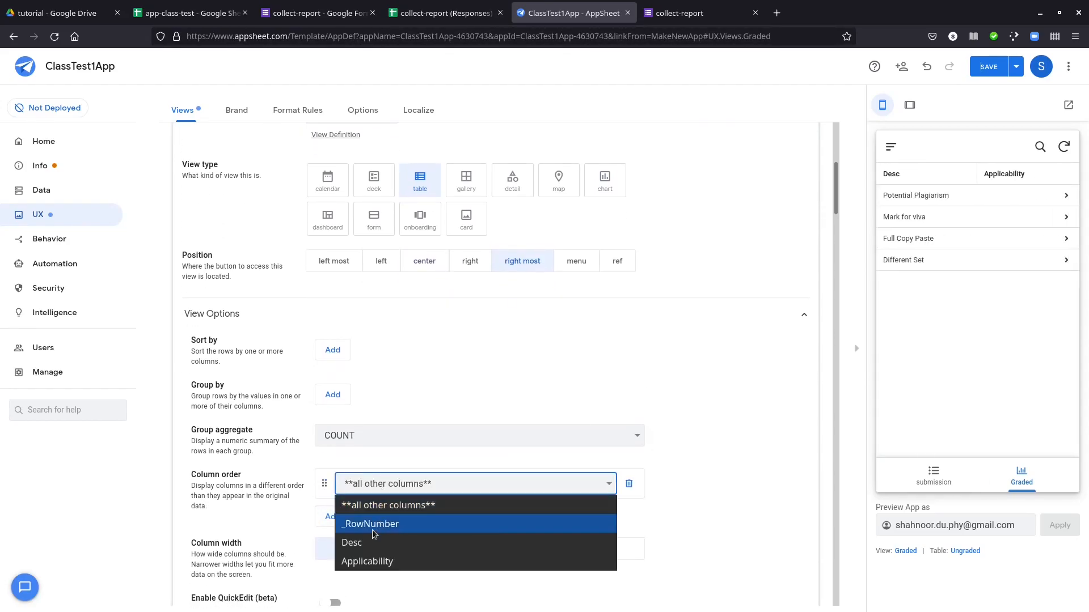
pyautogui.click(454, 421)
pyautogui.click(480, 387)
pyautogui.scroll(2, 649, 345)
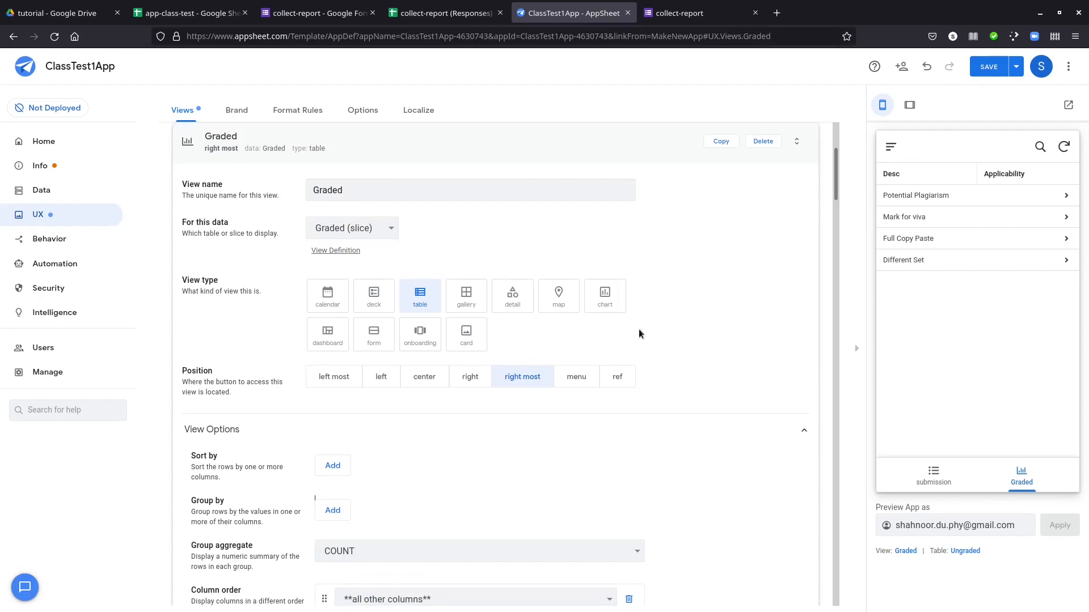
pyautogui.scroll(-3, 482, 238)
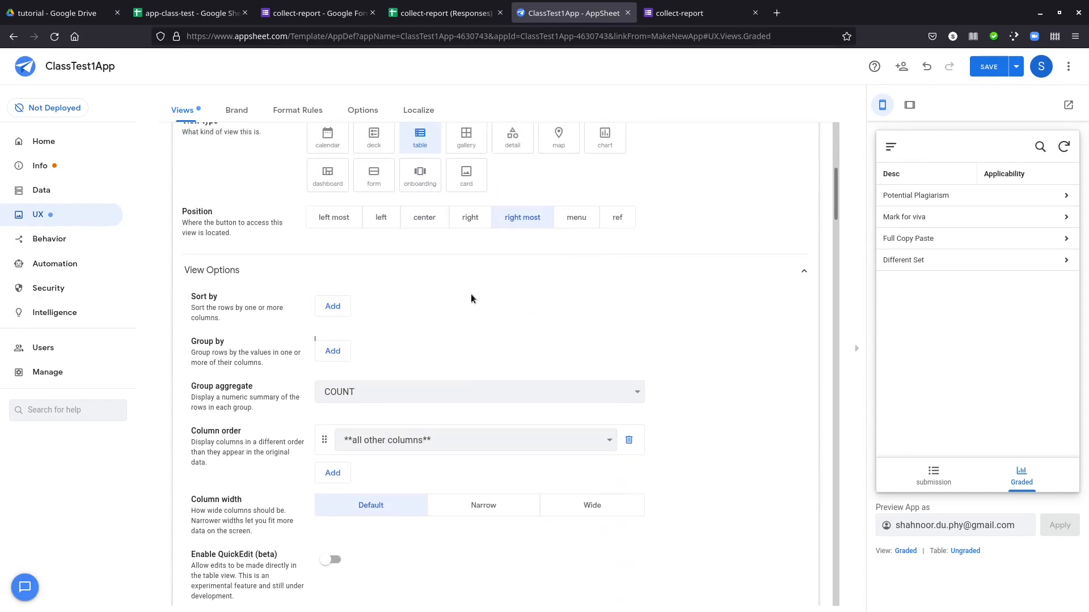
# Create a table view named Ungraded for the Ungraded slice and save the app
pyautogui.scroll(3, 397, 340)
pyautogui.scroll(3, 245, 356)
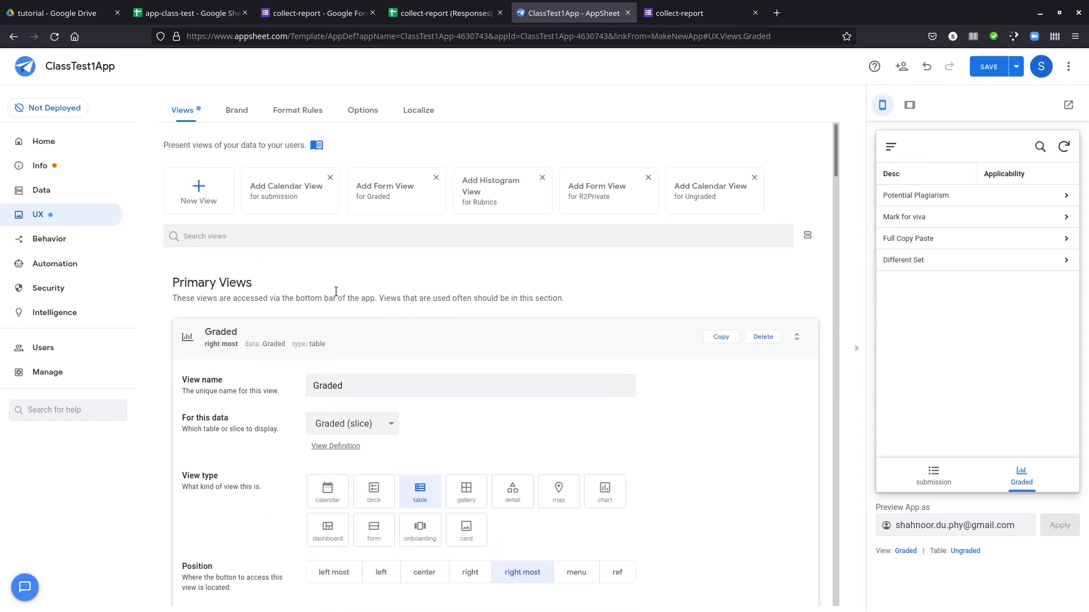
pyautogui.click(199, 193)
pyautogui.moveTo(367, 186); pyautogui.dragTo(280, 179)
pyautogui.write('Ungraded')
pyautogui.click(342, 215)
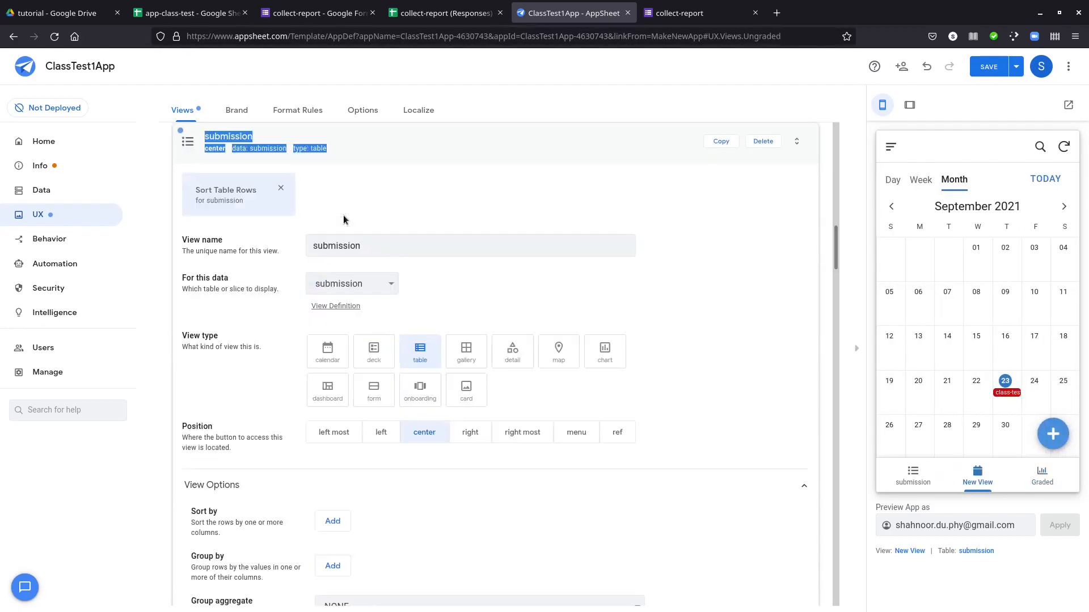
pyautogui.click(352, 227)
pyautogui.click(351, 321)
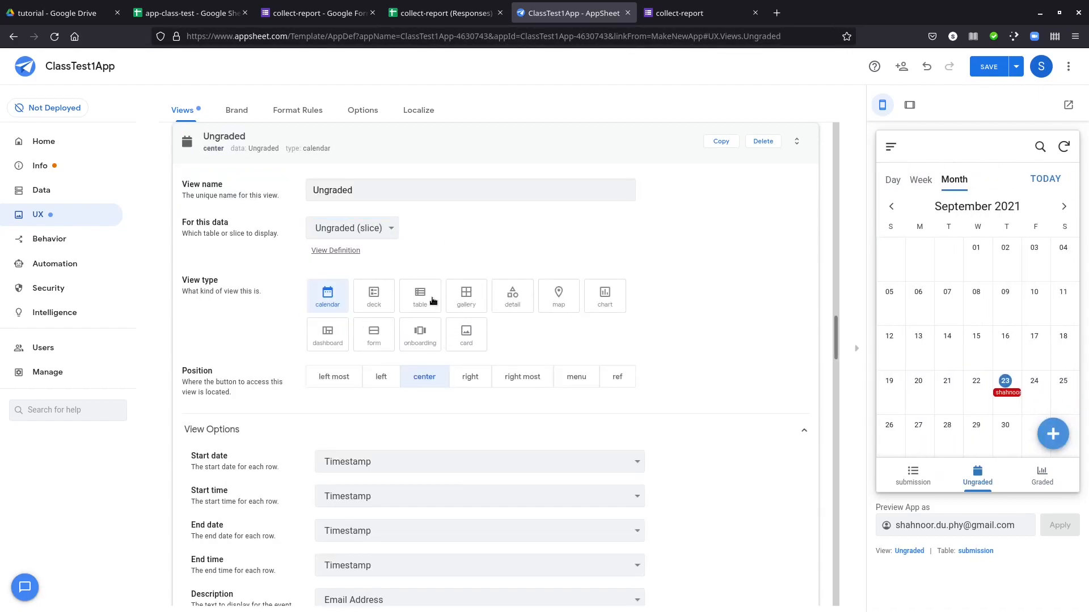
pyautogui.click(432, 300)
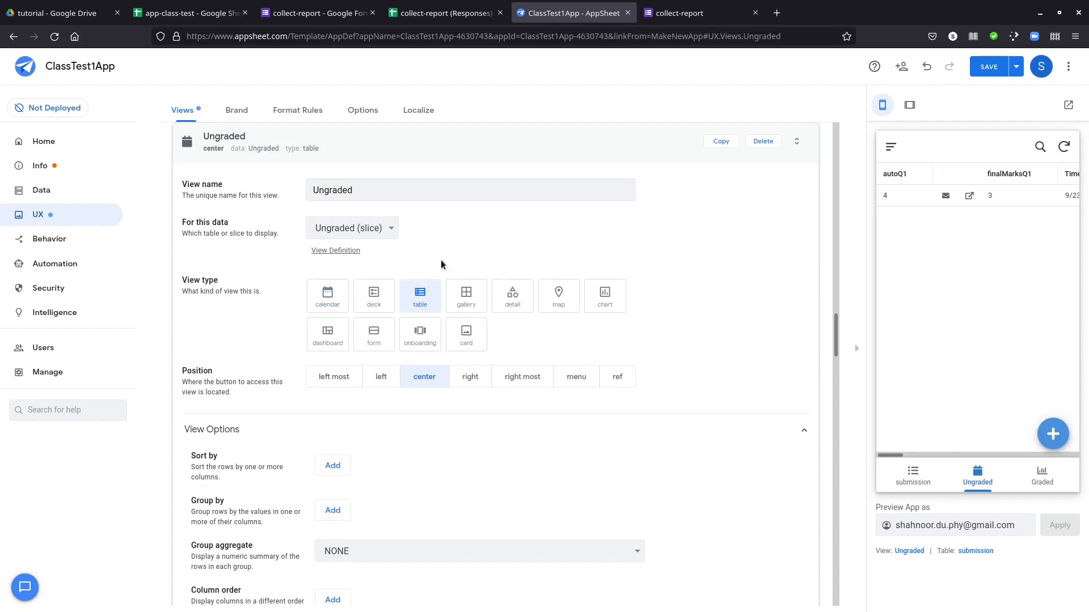
pyautogui.scroll(-3, 573, 426)
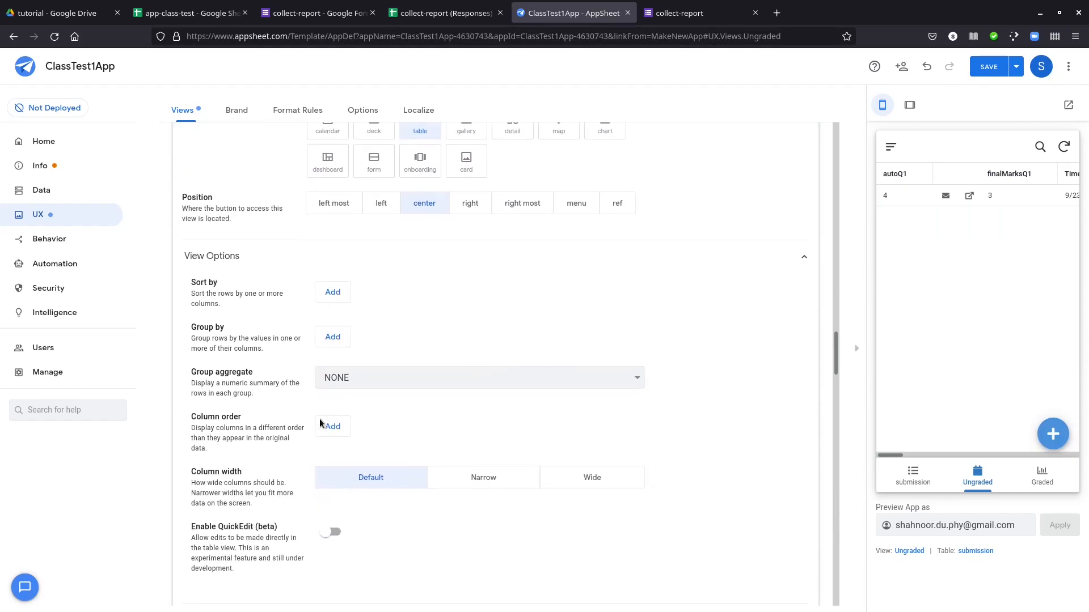
pyautogui.scroll(4, 498, 380)
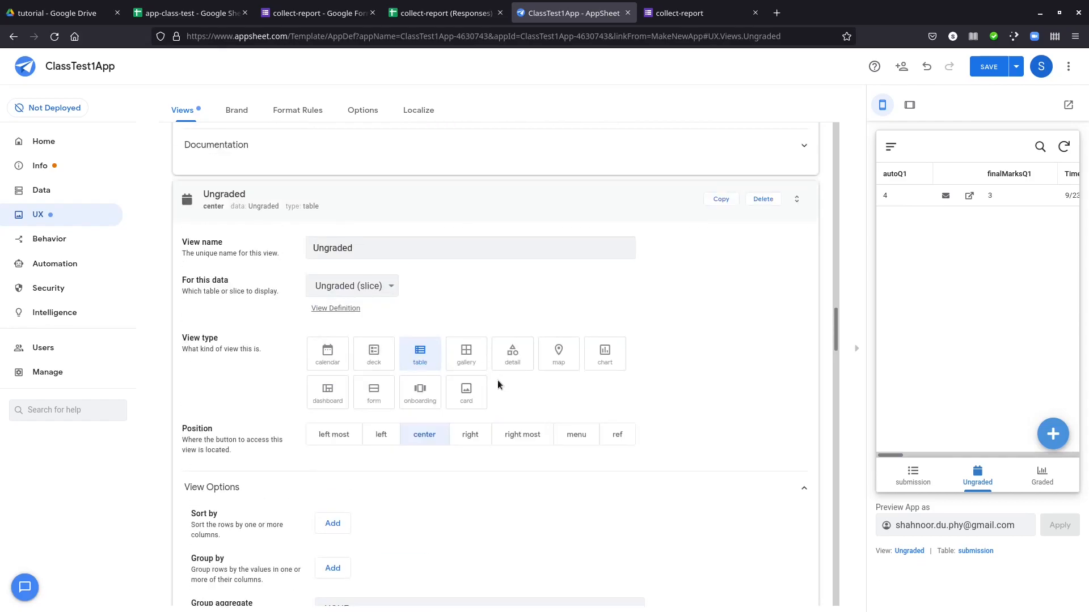
pyautogui.click(989, 66)
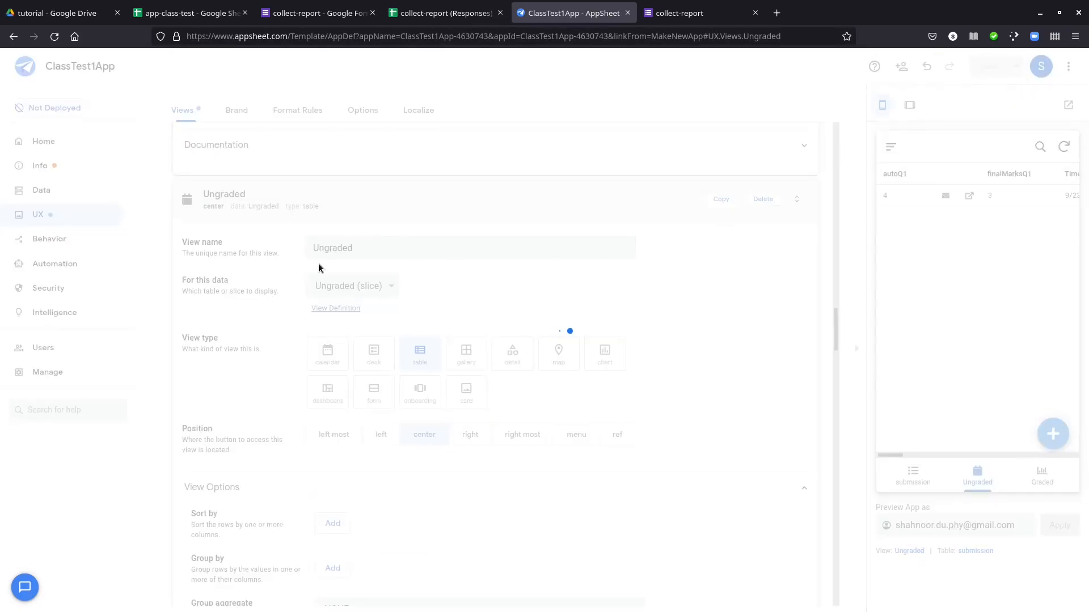